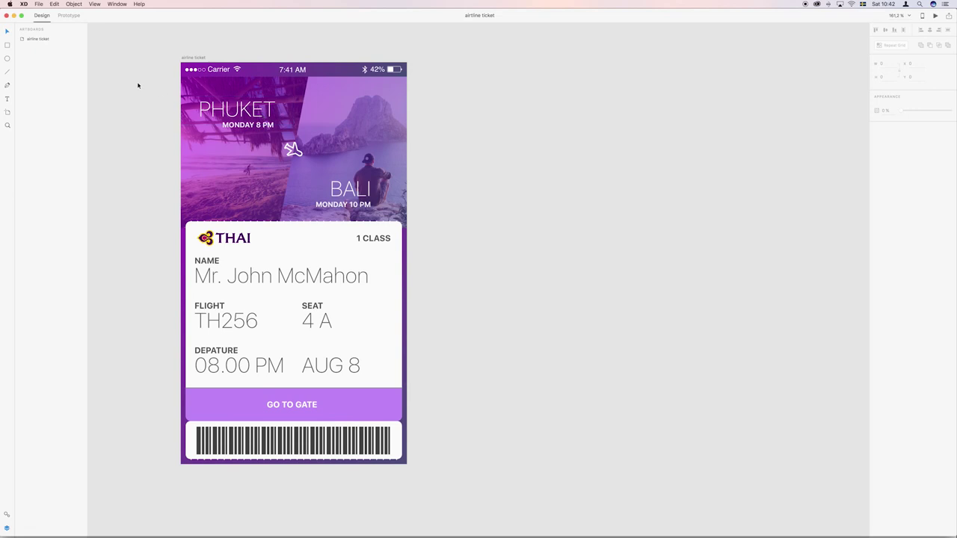
# Select the Artboard tool so the device size presets such as iPhone 6/7 are listed.
pyautogui.click(8, 112)
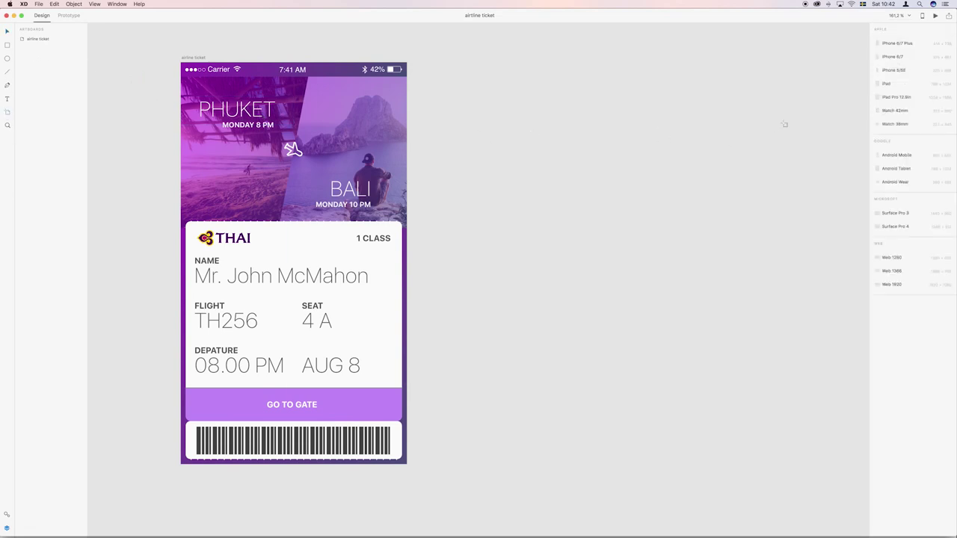
# Create a 375×667 iPhone 6/7 artboard beside the airline ticket design.
pyautogui.click(895, 59)
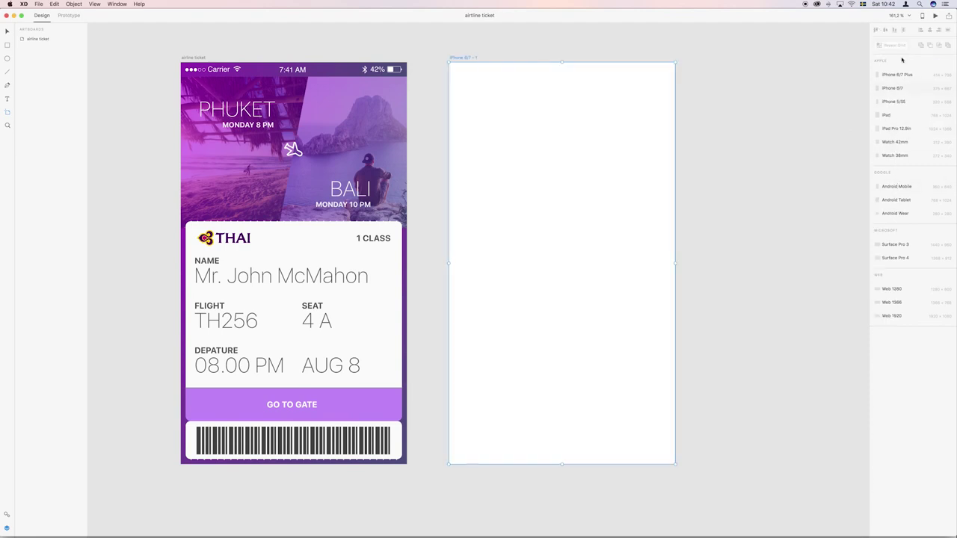
pyautogui.click(8, 32)
pyautogui.hscroll(2, 320, 64)
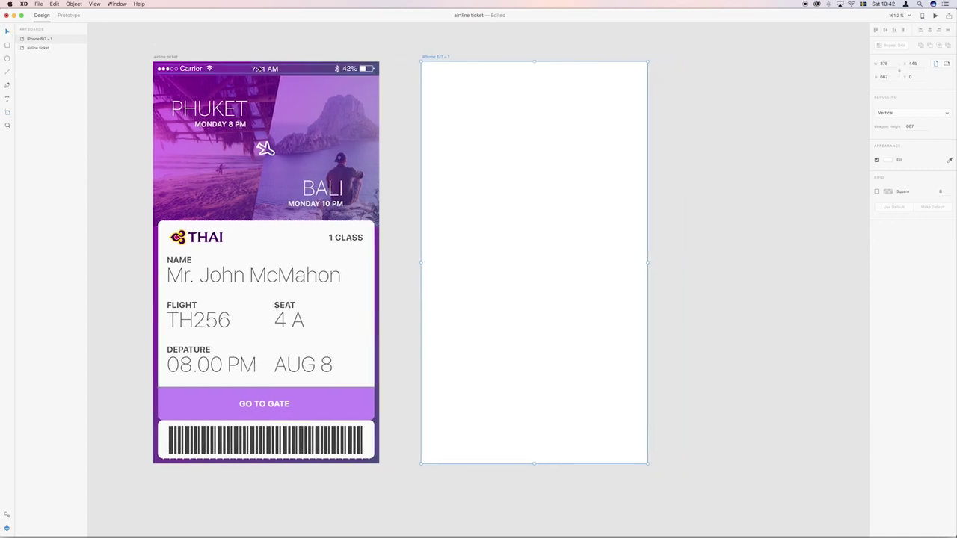
pyautogui.click(7, 46)
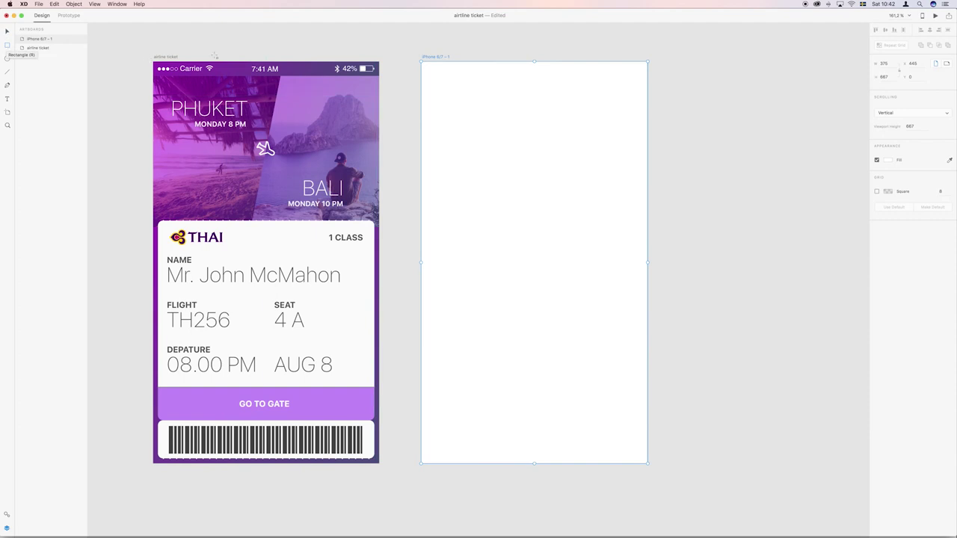
# Draw a rectangle across the artboard top, 24 px tall and borderless.
pyautogui.moveTo(423, 73); pyautogui.dragTo(652, 64)
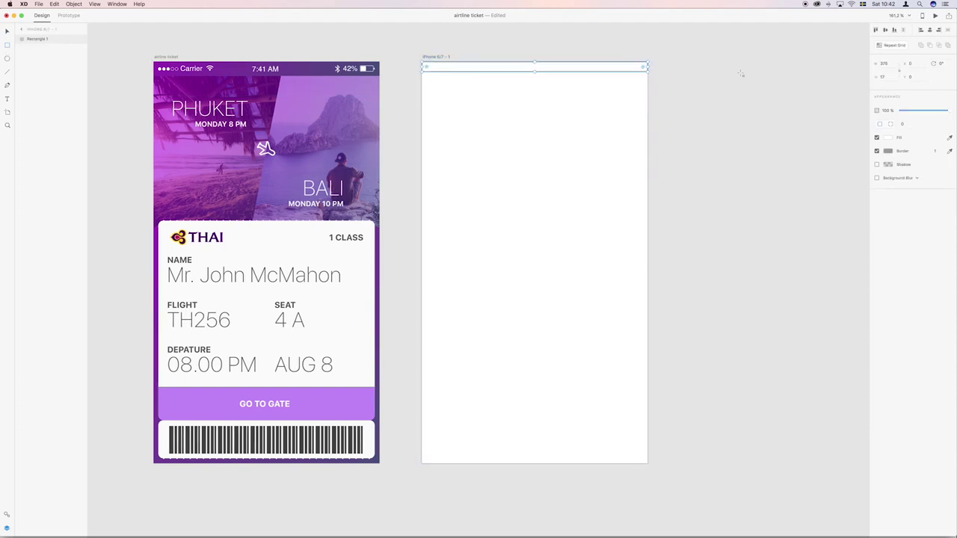
pyautogui.click(887, 77)
pyautogui.write('24')
pyautogui.press('Return')
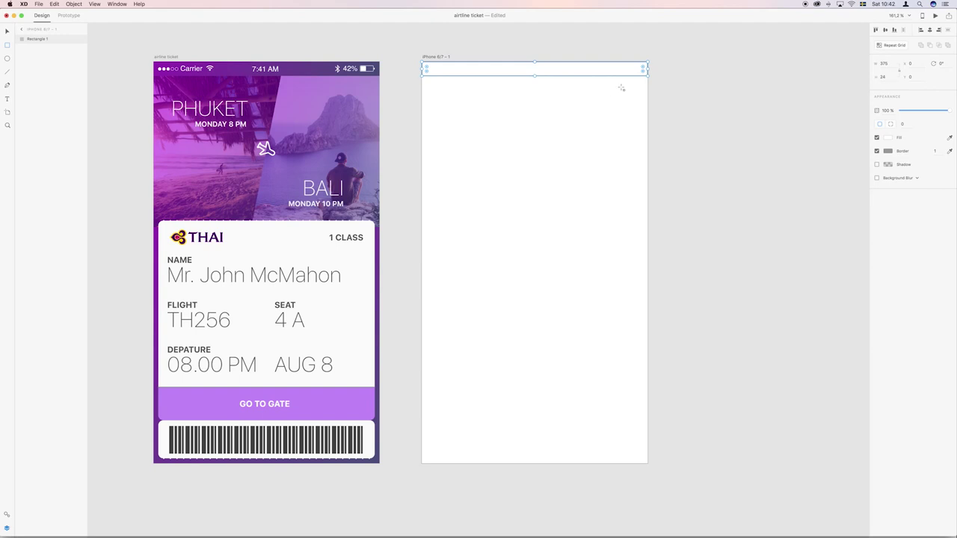
pyautogui.hscroll(2, 614, 88)
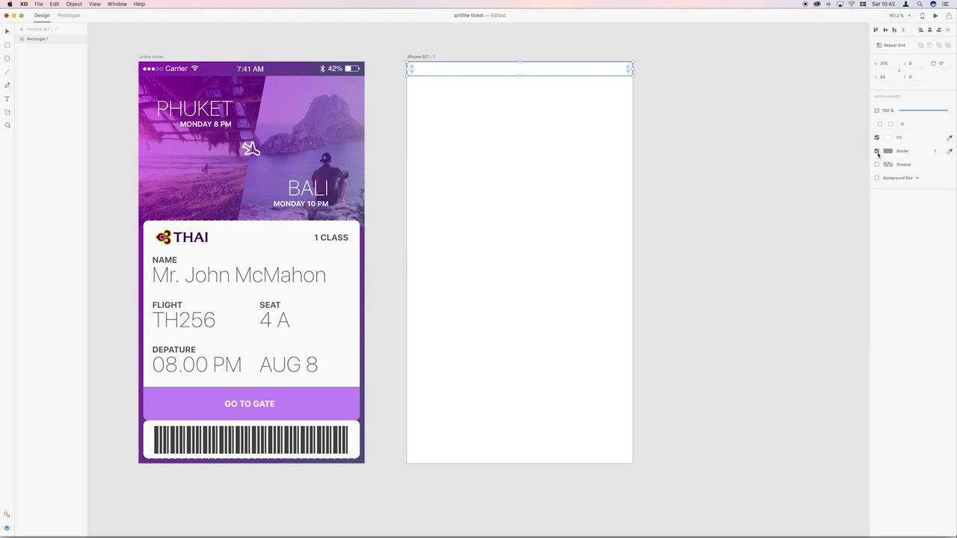
pyautogui.click(877, 151)
# Fill the top bar with a gradient whose two stops are purple and dark purple.
pyautogui.click(888, 138)
pyautogui.click(819, 89)
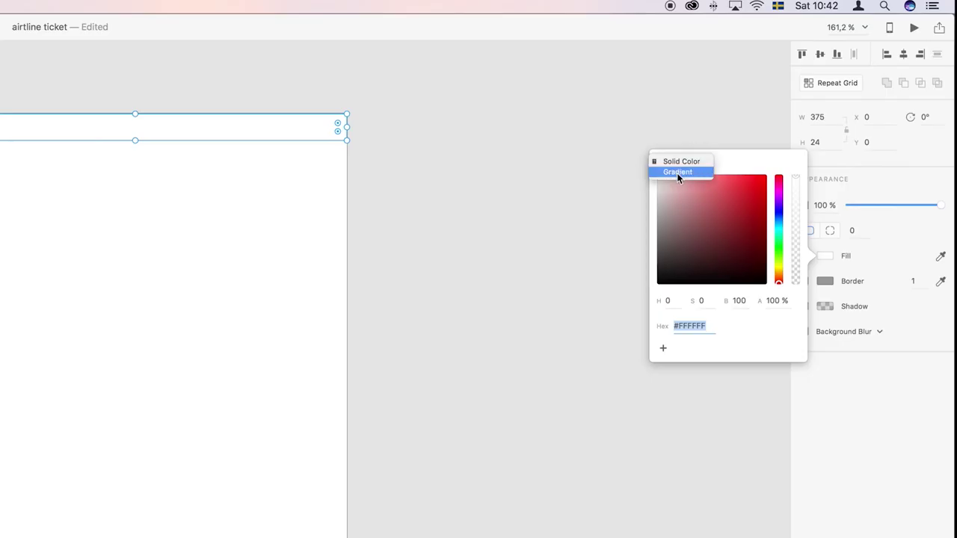
pyautogui.click(708, 168)
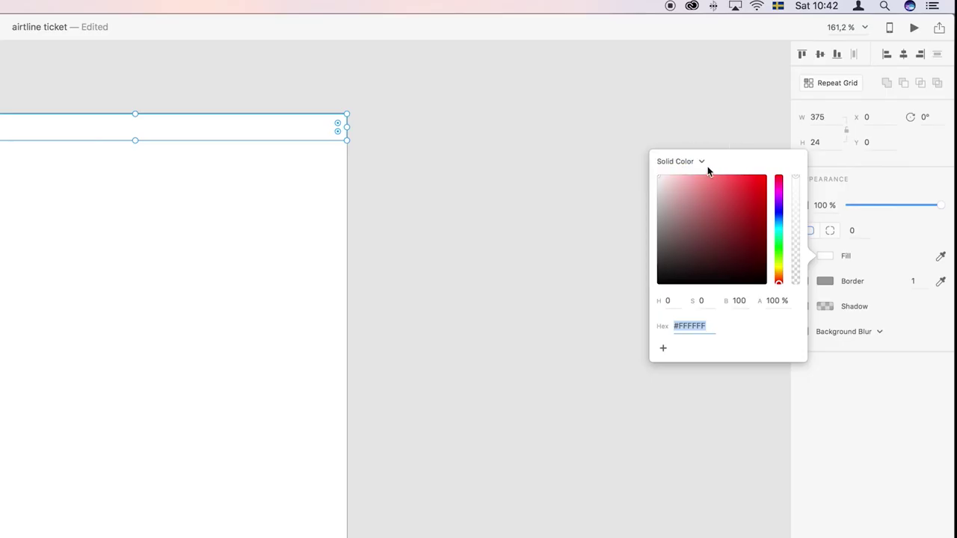
pyautogui.click(697, 163)
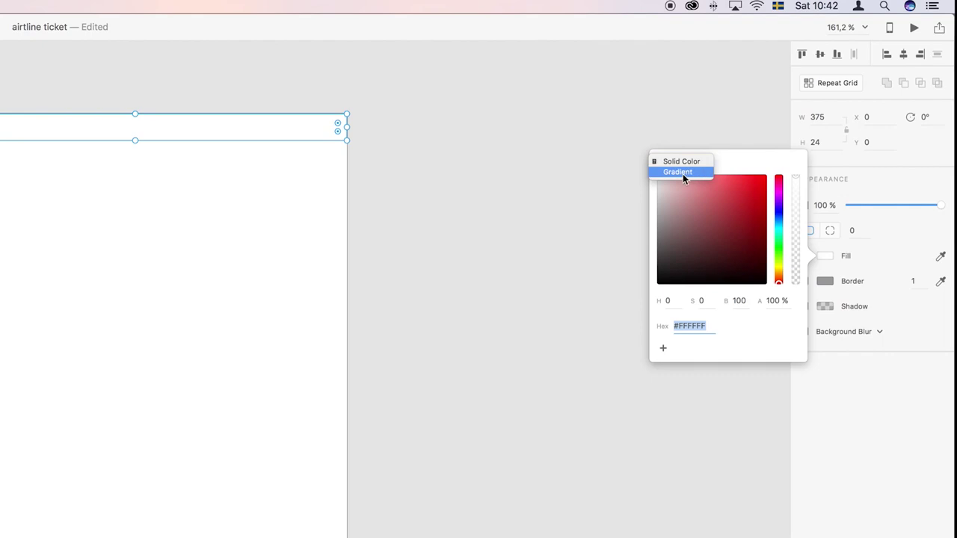
pyautogui.click(682, 174)
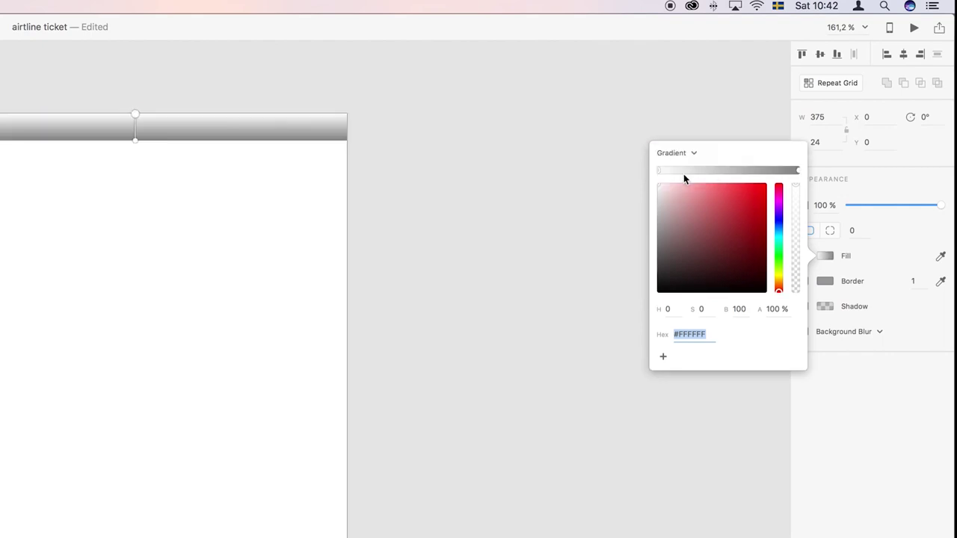
pyautogui.moveTo(779, 199); pyautogui.dragTo(778, 206)
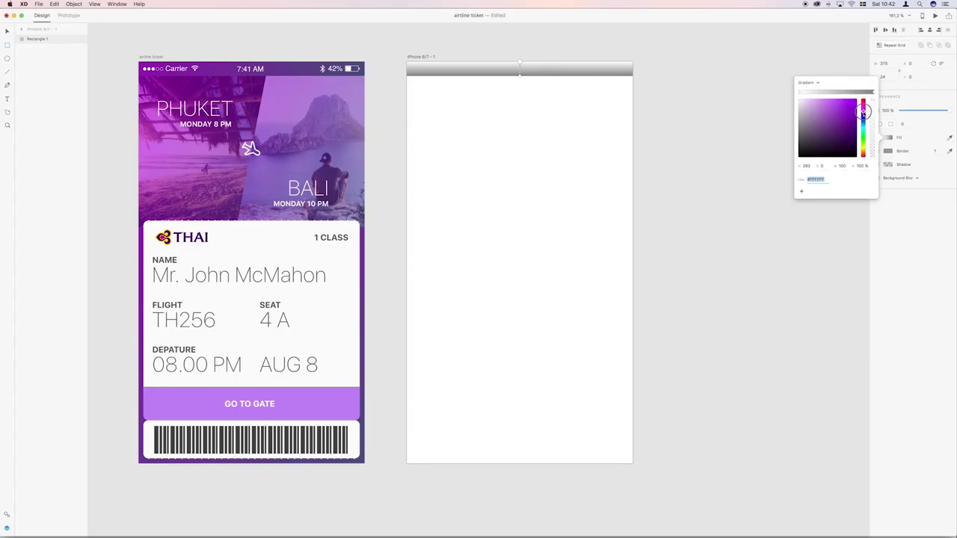
pyautogui.moveTo(863, 110); pyautogui.dragTo(849, 121)
pyautogui.click(847, 112)
pyautogui.click(872, 94)
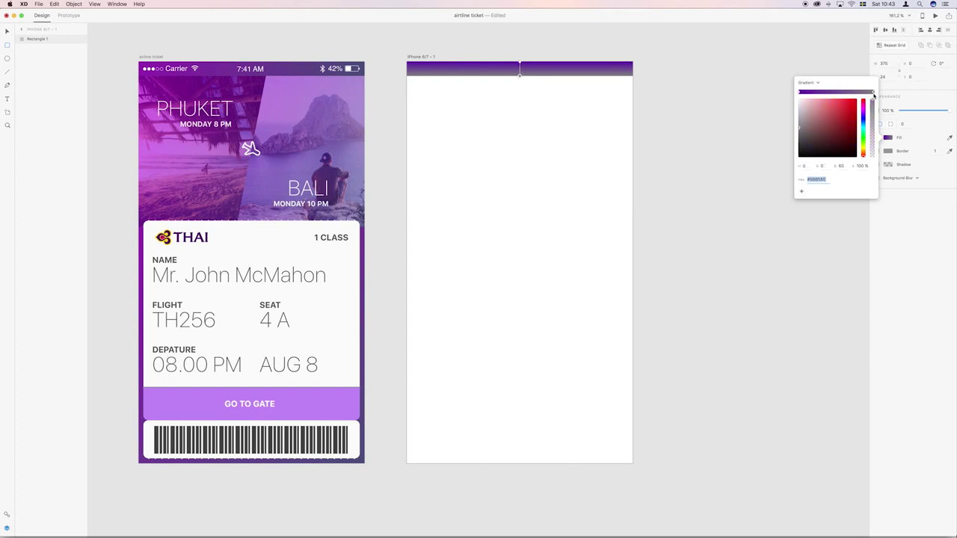
pyautogui.click(863, 119)
pyautogui.moveTo(837, 122)
pyautogui.mouseDown()
pyautogui.moveTo(822, 132)
pyautogui.moveTo(838, 133)
pyautogui.mouseUp()
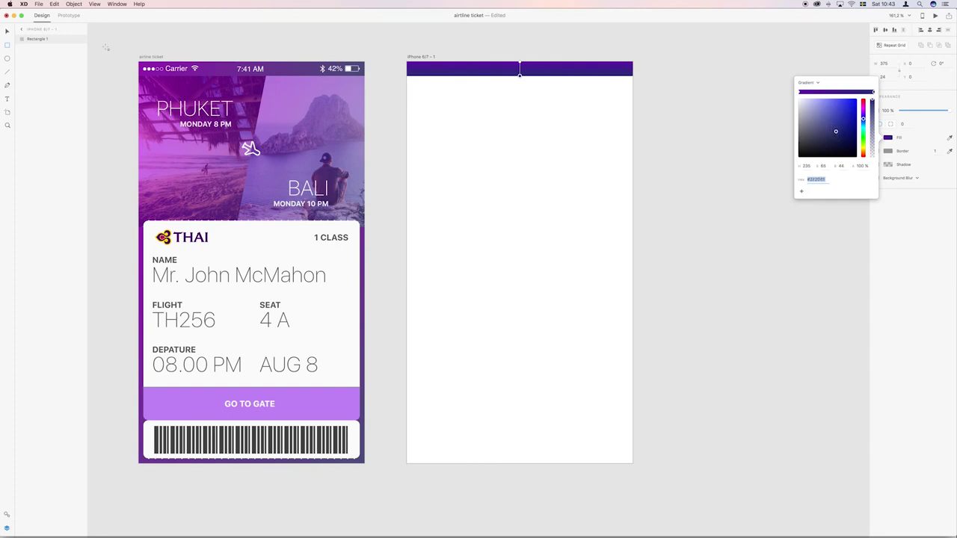
pyautogui.click(8, 31)
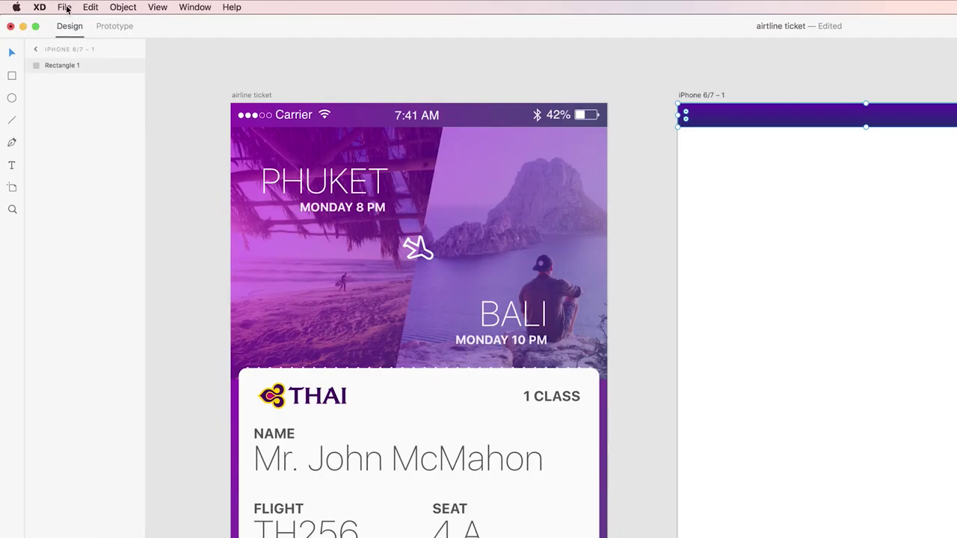
# Copy the status bar from the Apple iOS UI kit onto the new artboard's purple strip.
pyautogui.click(38, 4)
pyautogui.moveTo(107, 63)
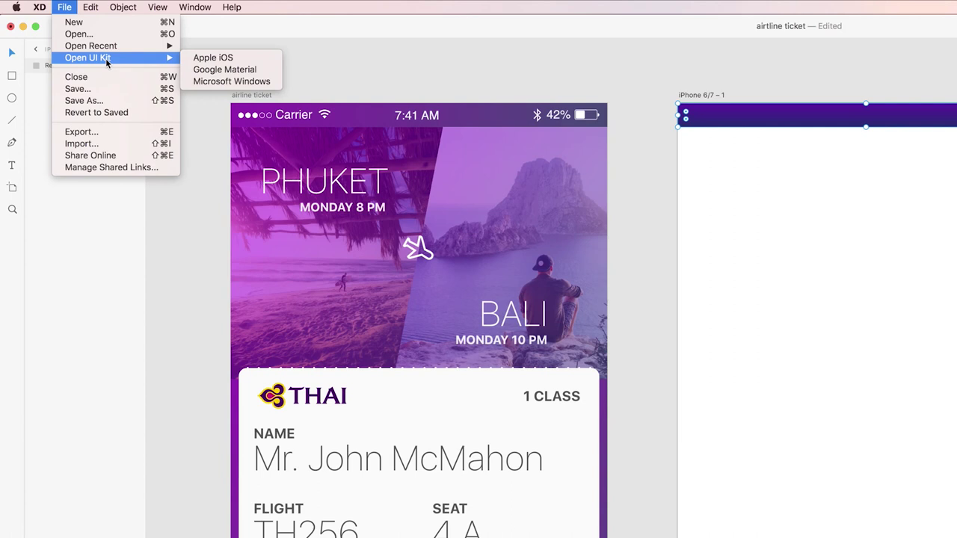
pyautogui.click(224, 59)
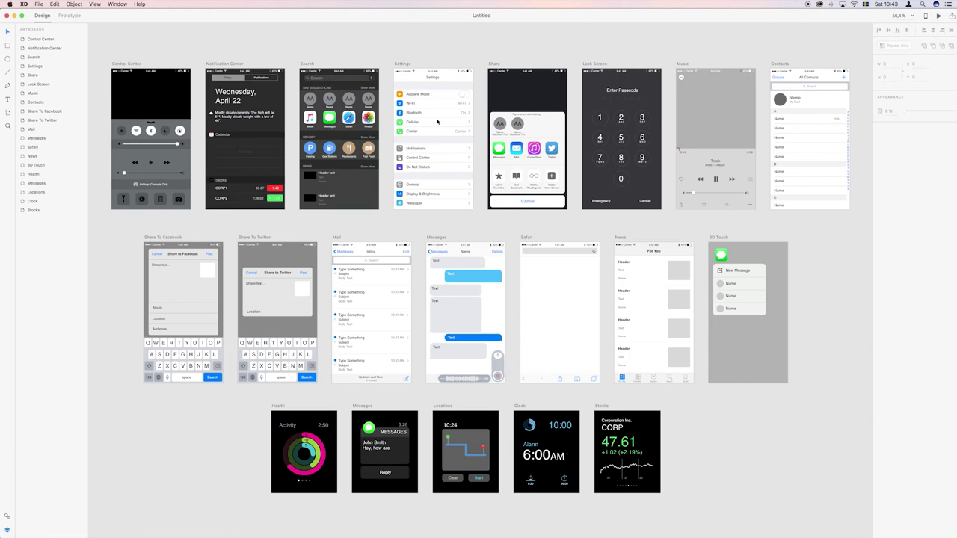
pyautogui.click(313, 73)
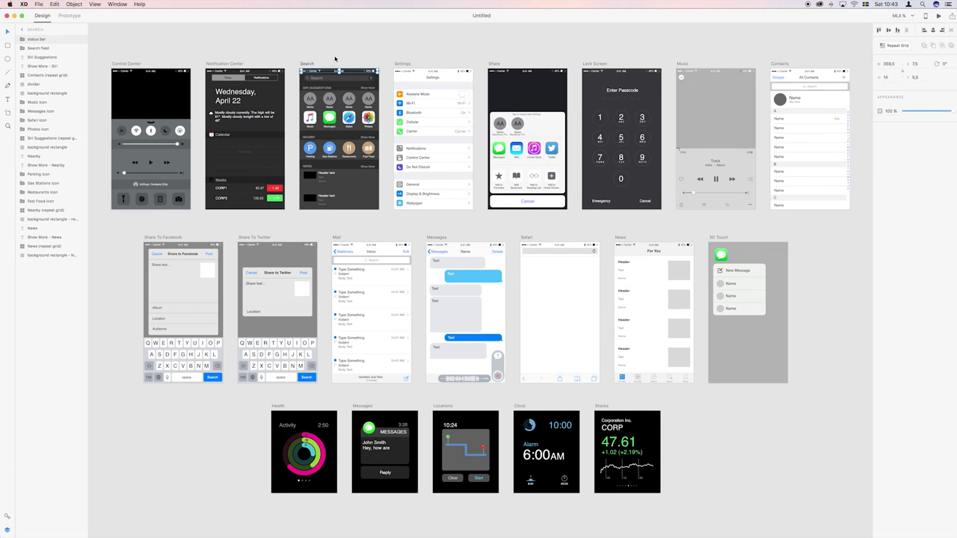
pyautogui.click(318, 31)
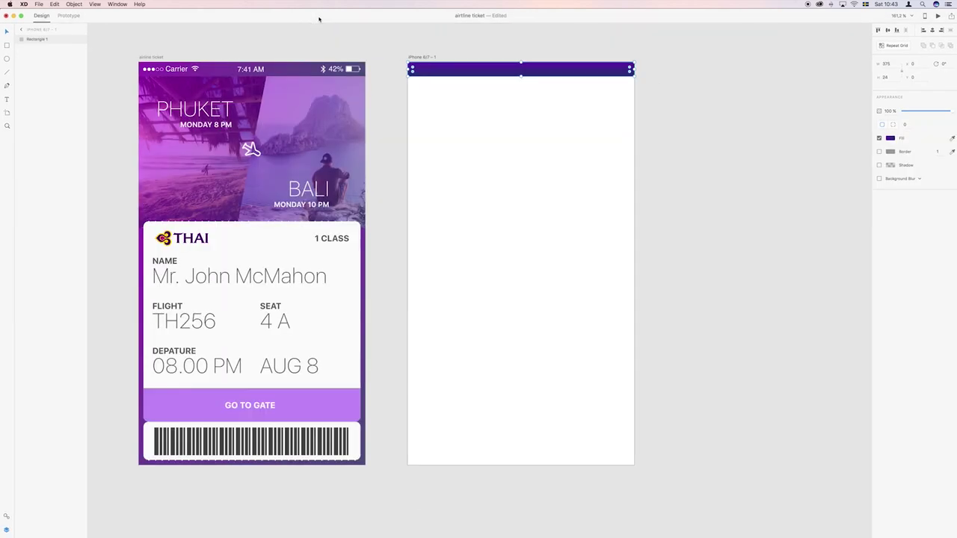
pyautogui.click(419, 58)
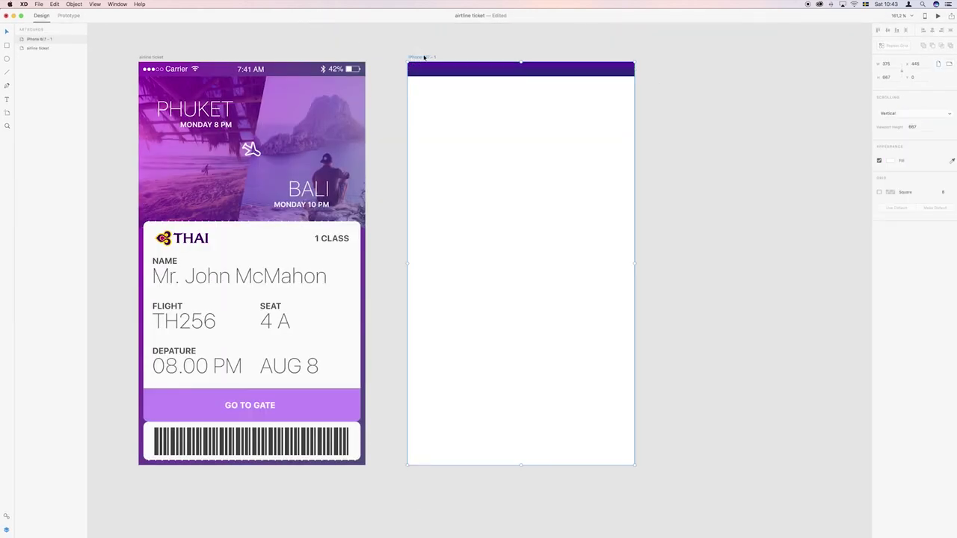
pyautogui.press('super+v')
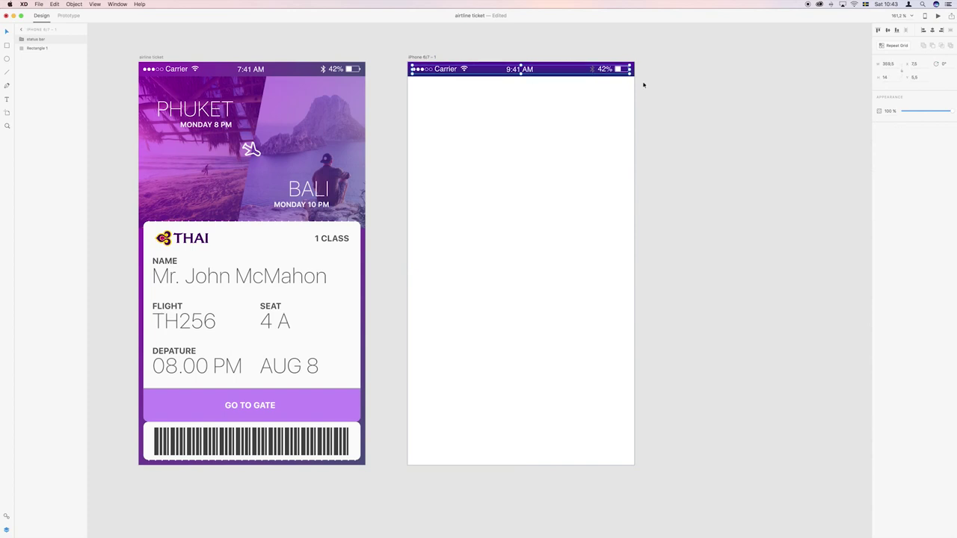
# Delete the Bluetooth icon from the pasted status bar.
pyautogui.doubleClick(592, 71)
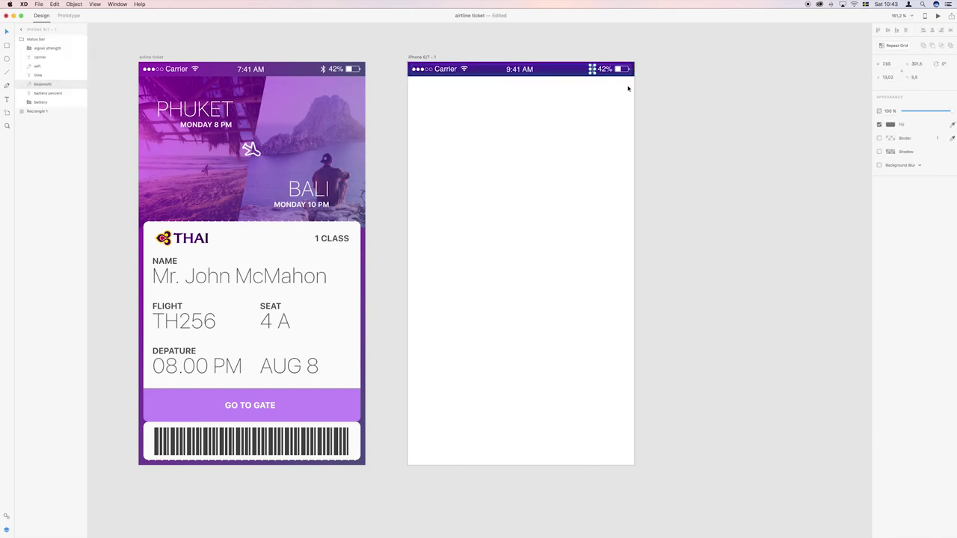
pyautogui.press('Delete')
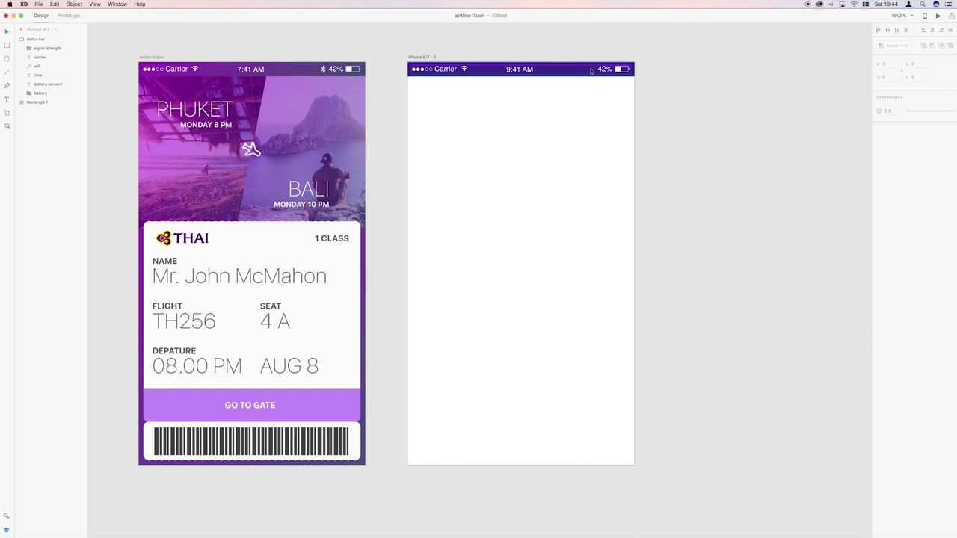
pyautogui.click(669, 82)
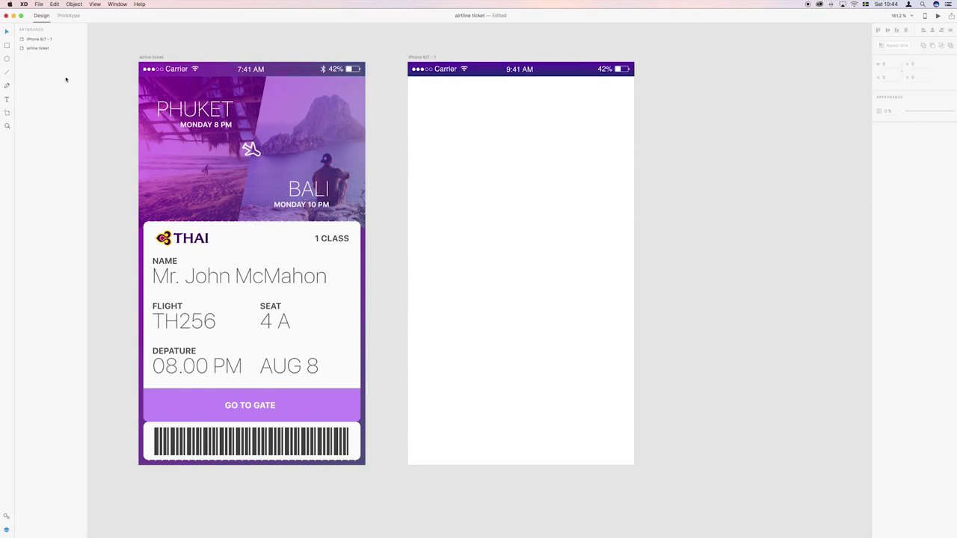
# Draw a half-width, 260 px tall rectangle below the status bar.
pyautogui.click(6, 46)
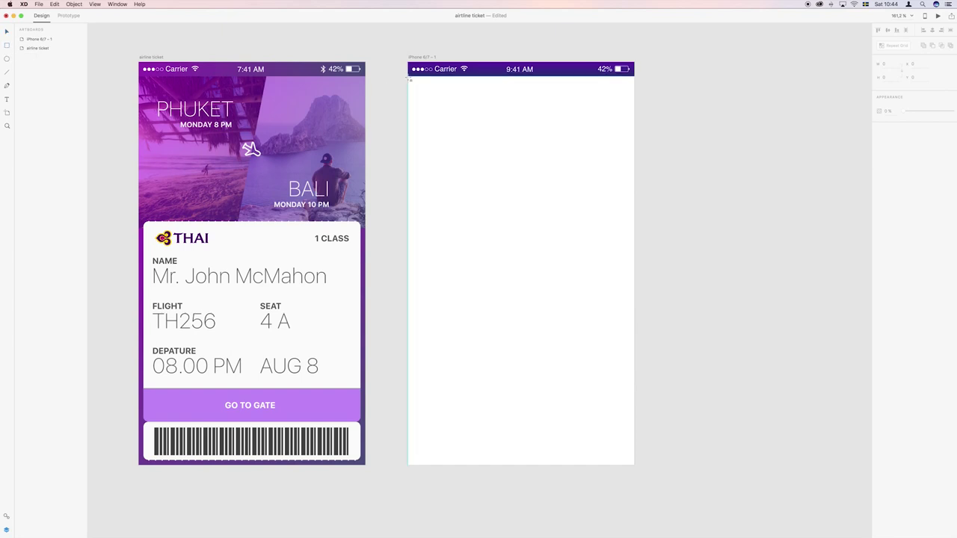
pyautogui.moveTo(409, 77); pyautogui.dragTo(521, 234)
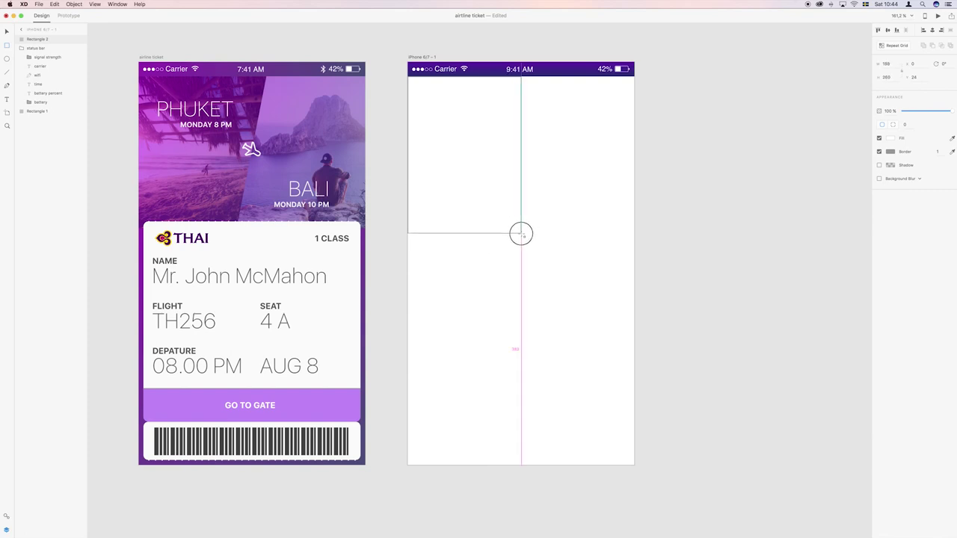
pyautogui.moveTo(522, 234); pyautogui.dragTo(521, 233)
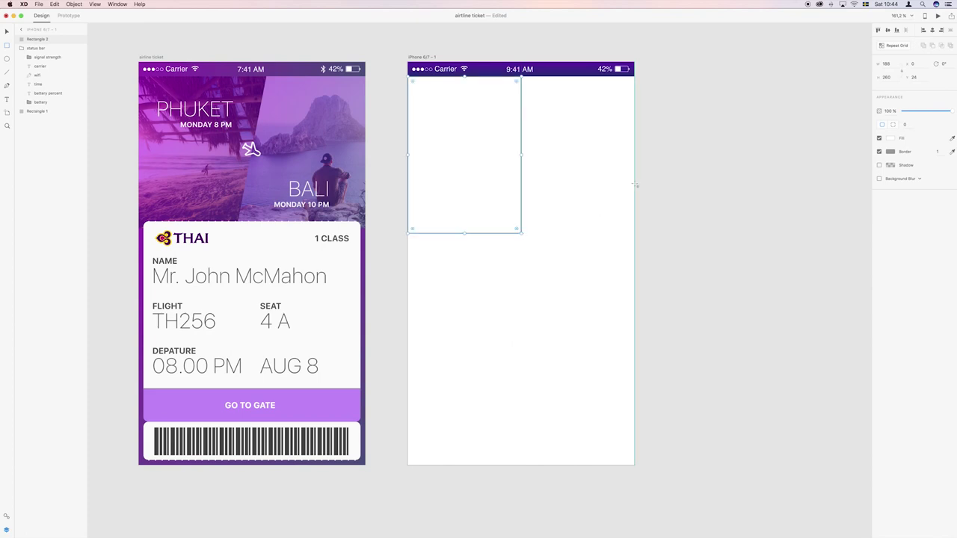
# Make it a two-column repeat grid with a narrowed gap and no border.
pyautogui.click(898, 46)
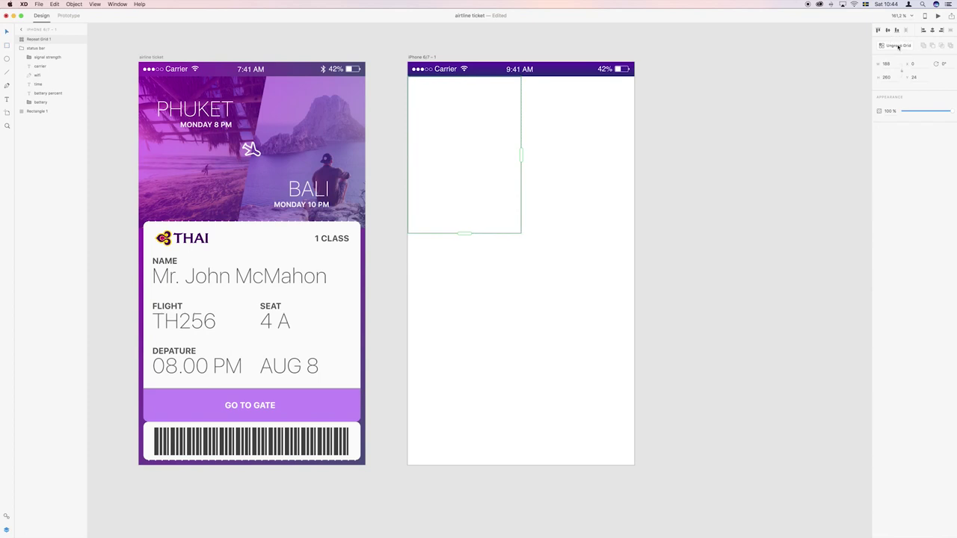
pyautogui.moveTo(521, 155); pyautogui.dragTo(652, 164)
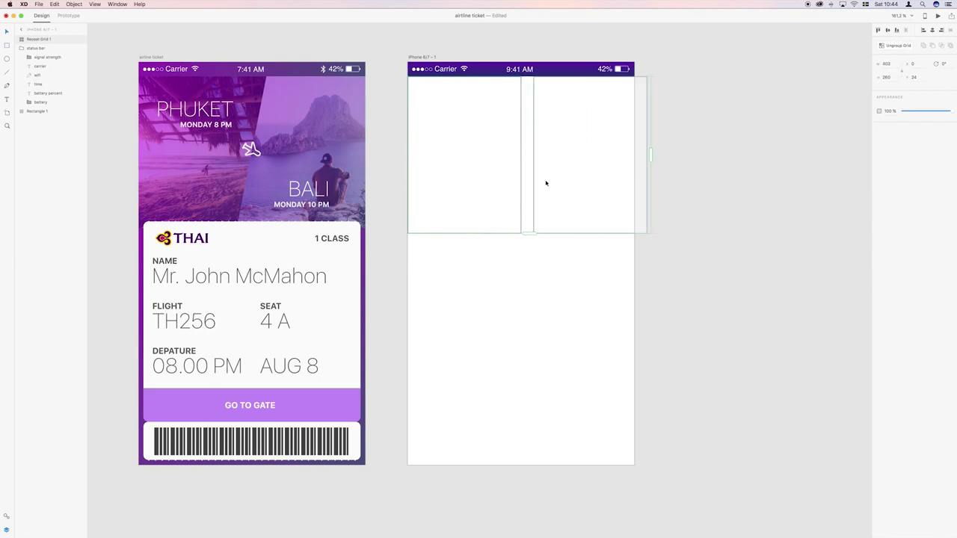
pyautogui.moveTo(528, 177)
pyautogui.moveTo(527, 178)
pyautogui.mouseDown()
pyautogui.moveTo(539, 179)
pyautogui.moveTo(514, 181)
pyautogui.mouseUp()
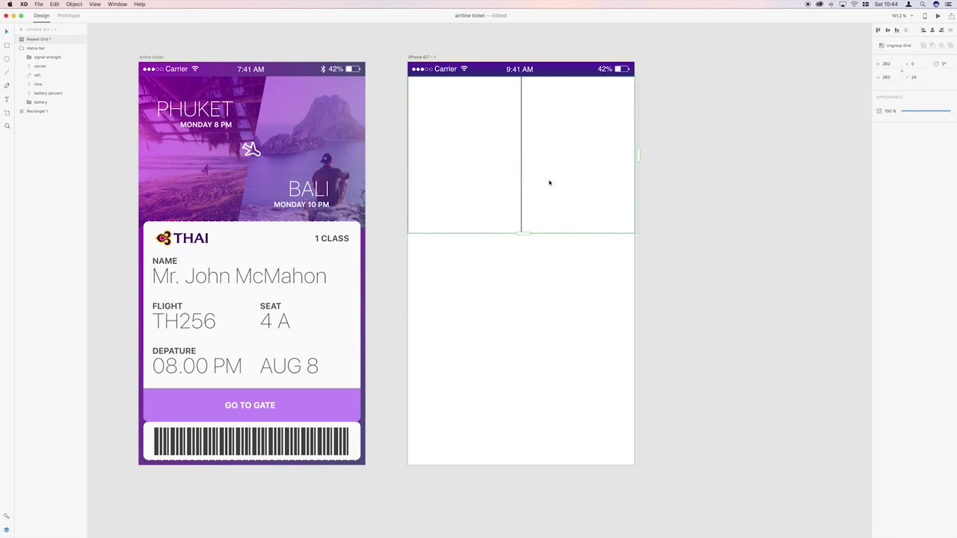
pyautogui.doubleClick(570, 143)
pyautogui.click(880, 152)
pyautogui.hscroll(3, 765, 142)
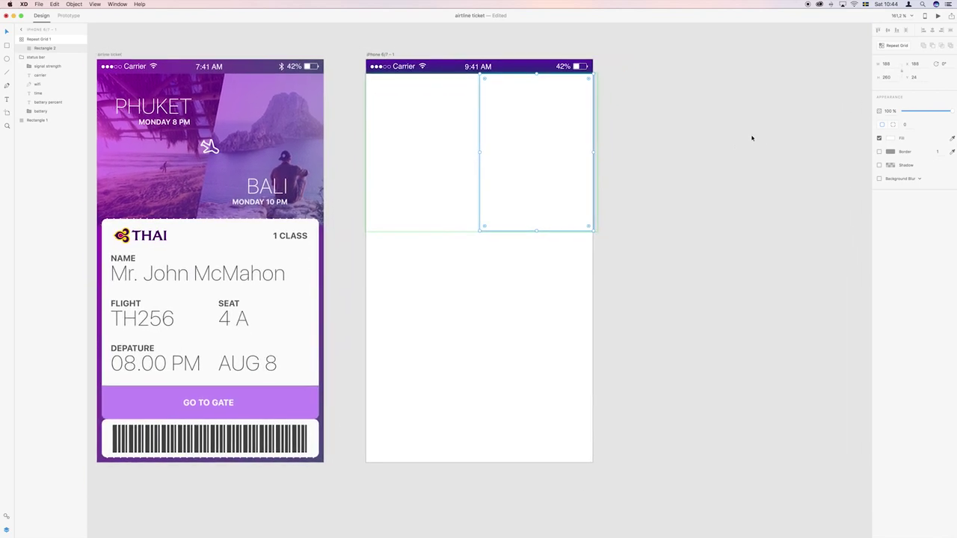
pyautogui.press('super+Tab')
pyautogui.press('super+Tab')
pyautogui.press('super+Tab')
pyautogui.press('super+Tab')
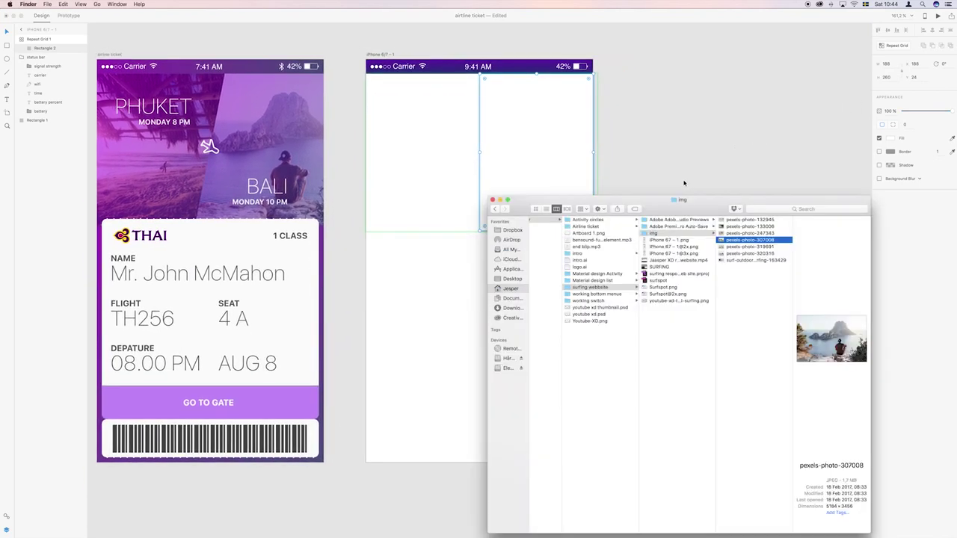
# Drop pexels-photo-133006 and pexels-photo-307008 from Finder's img folder into the repeat grid cells.
pyautogui.press('Up')
pyautogui.press('Up')
pyautogui.keyDown('super'); pyautogui.click(739, 241); pyautogui.keyUp('super')
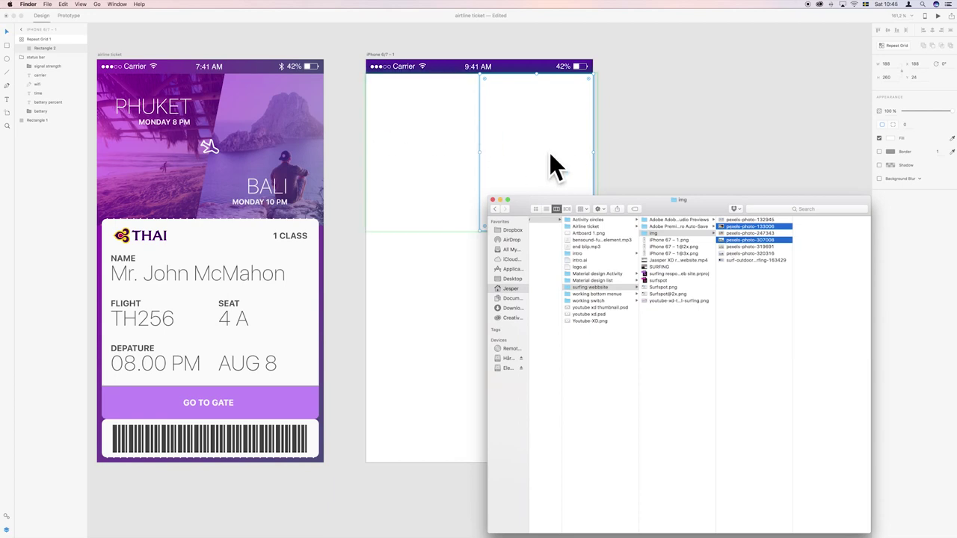
pyautogui.moveTo(720, 227); pyautogui.dragTo(513, 154)
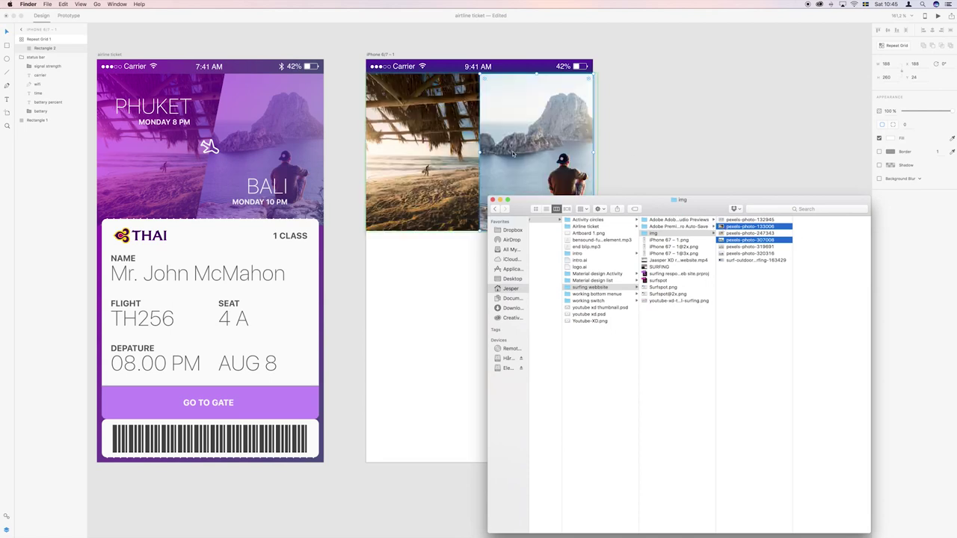
pyautogui.click(646, 157)
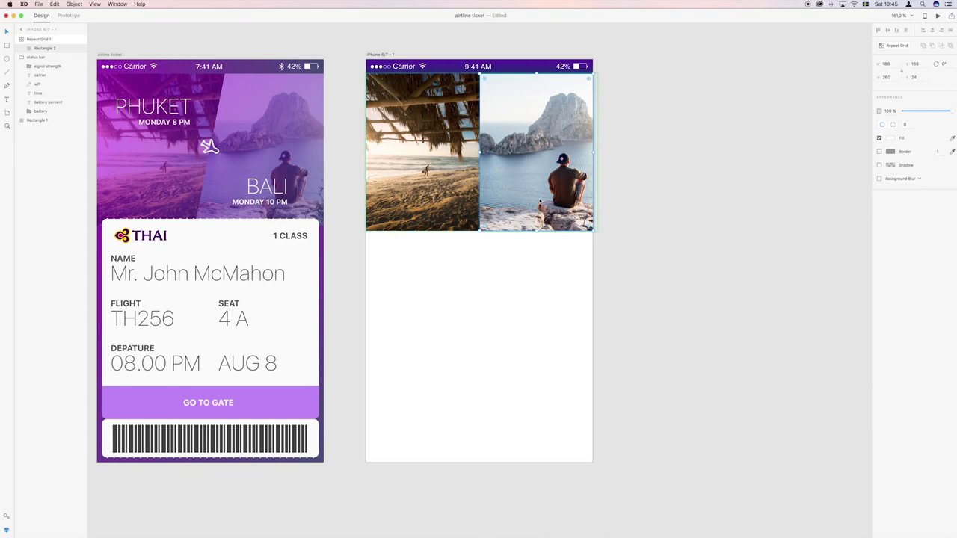
# Slant the beach photo's right edge by moving its top corner right and bottom point left.
pyautogui.click(631, 175)
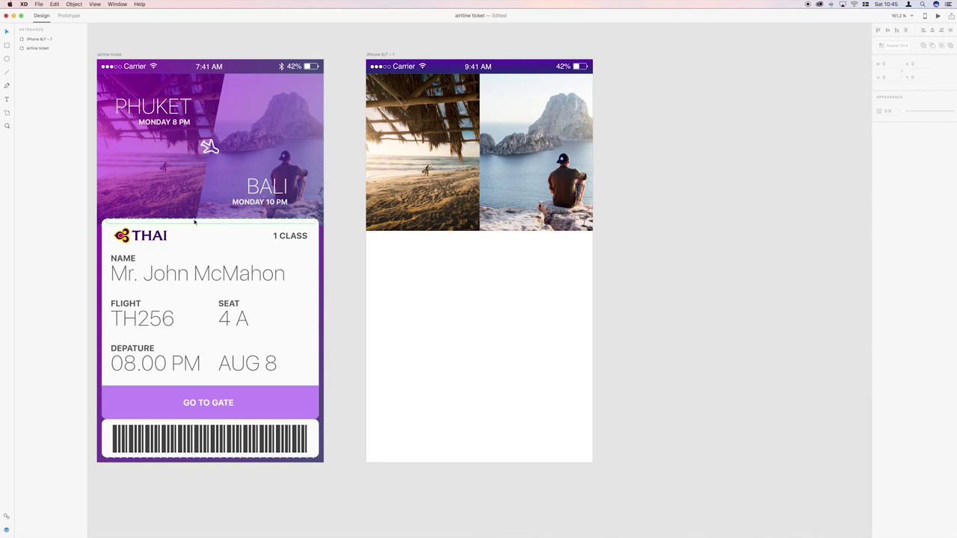
pyautogui.click(583, 114)
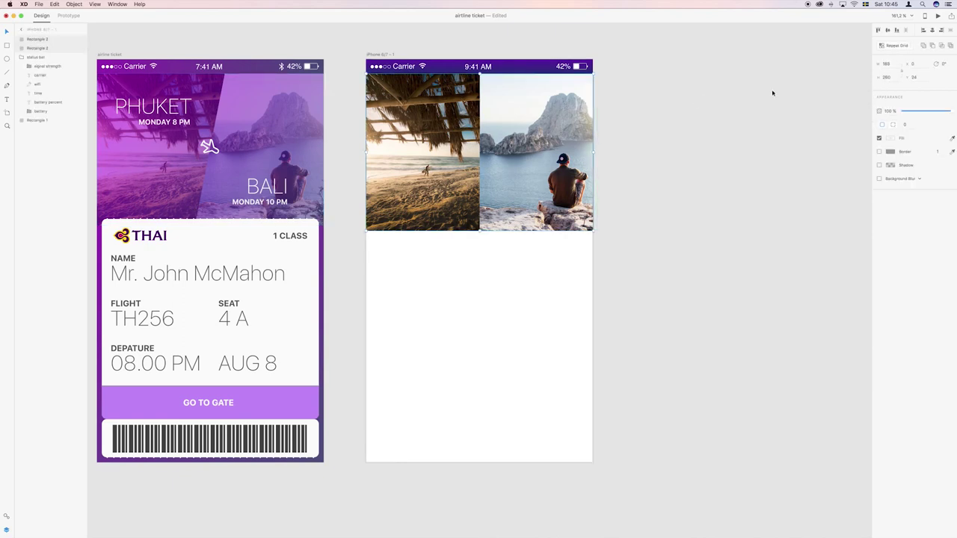
pyautogui.click(443, 148)
pyautogui.moveTo(481, 75); pyautogui.dragTo(482, 76)
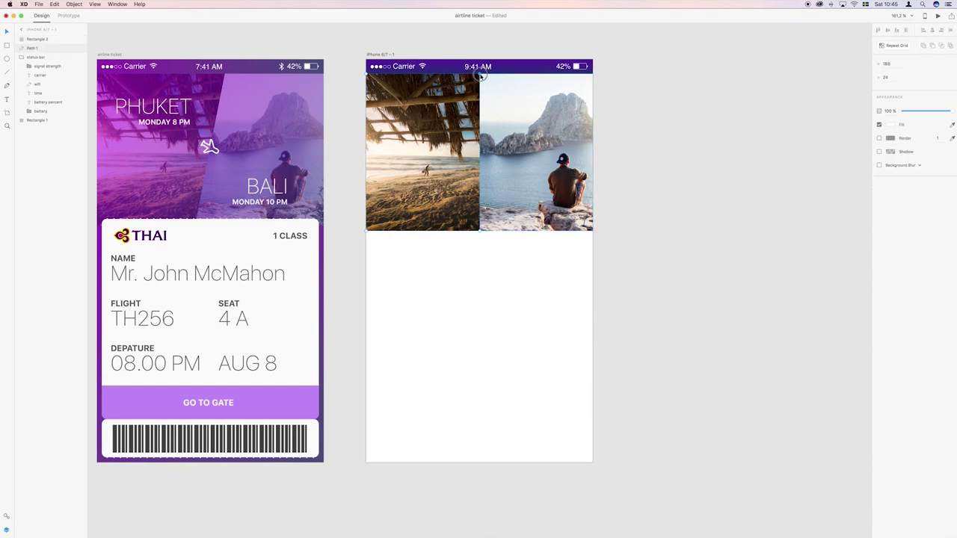
pyautogui.moveTo(481, 75); pyautogui.dragTo(497, 75)
pyautogui.click(480, 232)
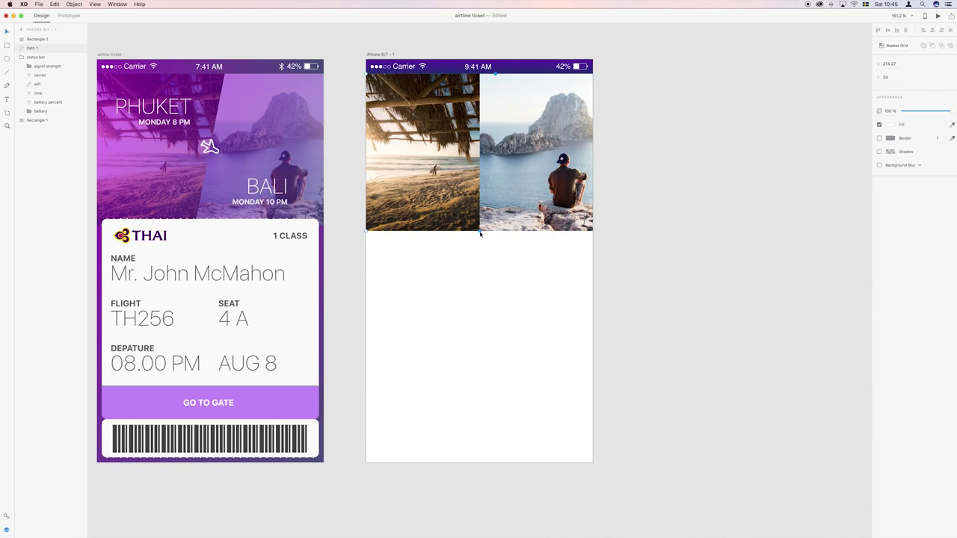
pyautogui.moveTo(480, 232); pyautogui.dragTo(463, 233)
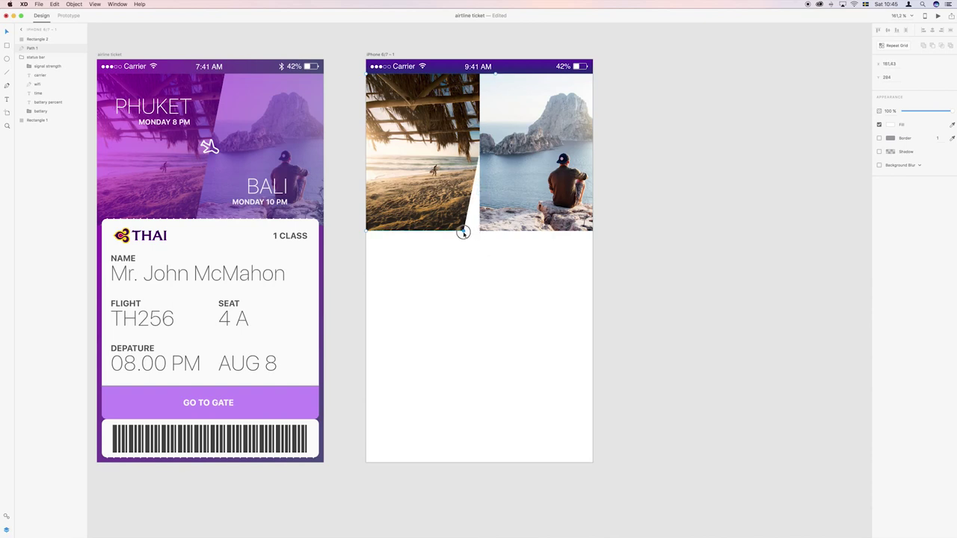
pyautogui.press('Escape')
# Slant the island photo's left edge to match the diagonal divider.
pyautogui.click(493, 229)
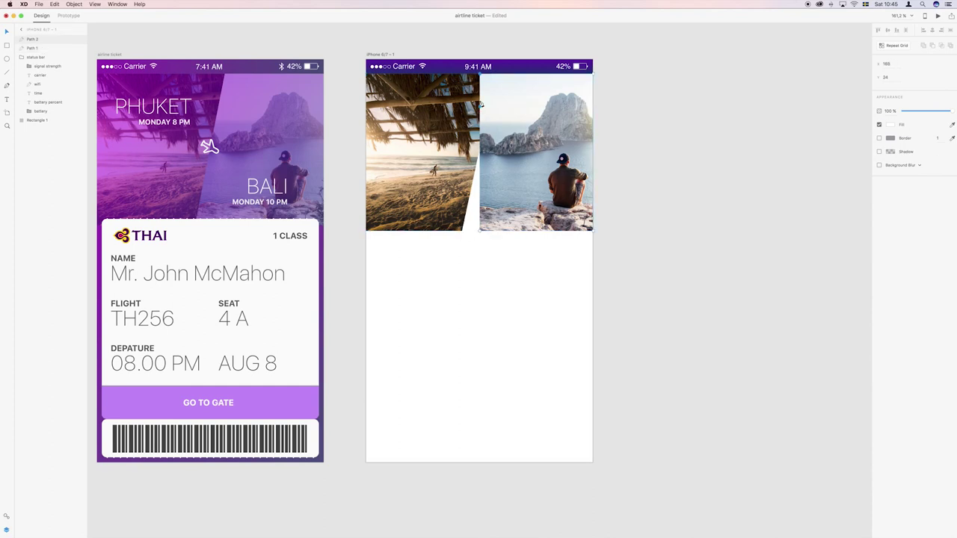
pyautogui.doubleClick(480, 74)
pyautogui.moveTo(480, 75); pyautogui.dragTo(495, 74)
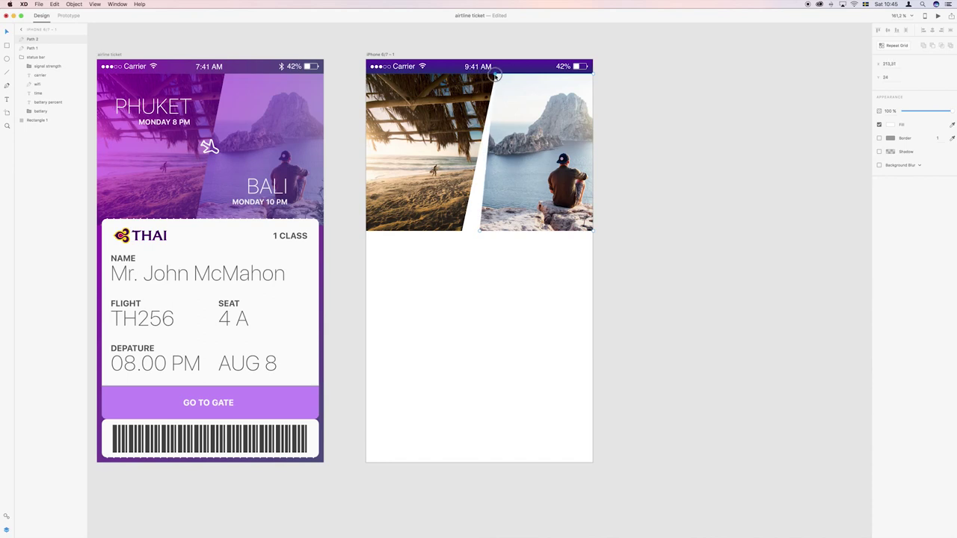
pyautogui.moveTo(480, 232); pyautogui.dragTo(461, 233)
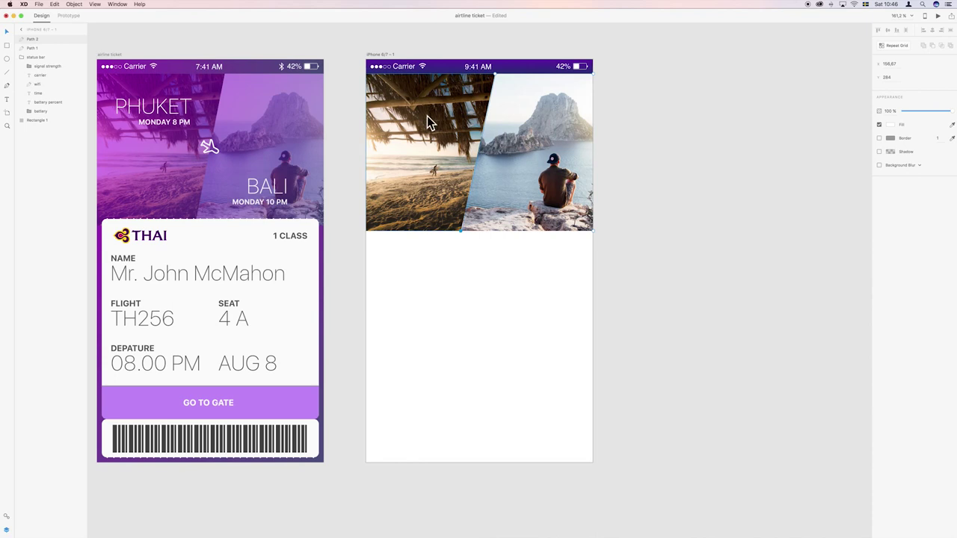
# Duplicate the purple status bar and place the copy just below the original.
pyautogui.click(529, 67)
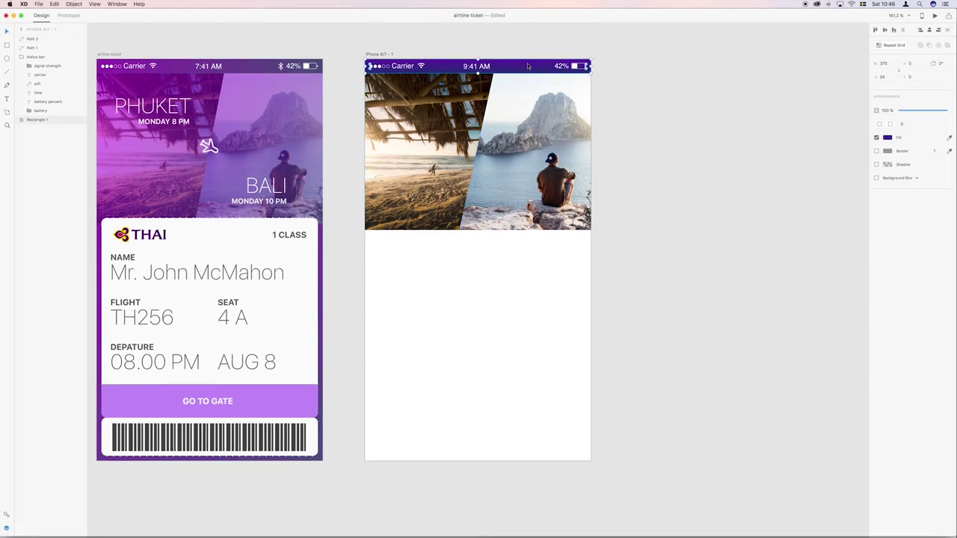
pyautogui.press('super+d')
pyautogui.moveTo(528, 67); pyautogui.dragTo(479, 231)
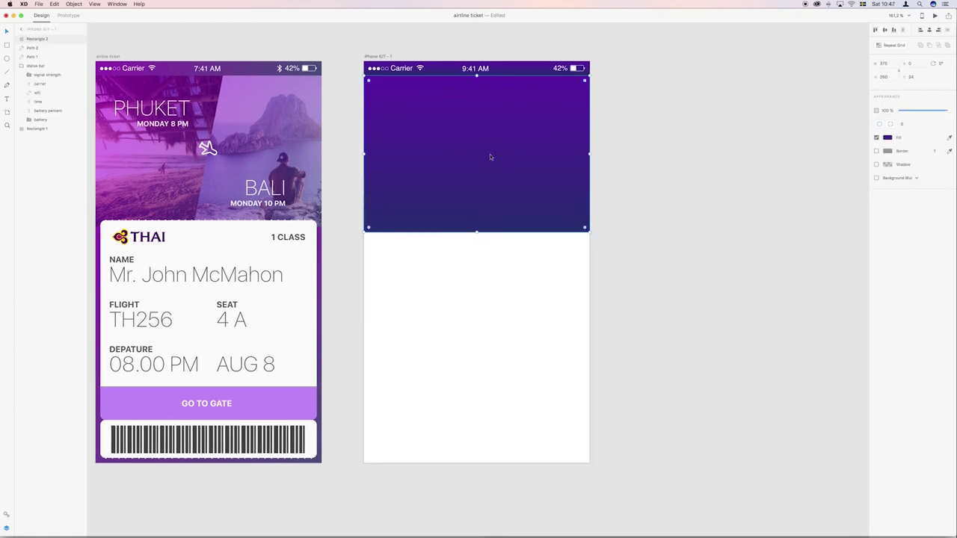
# Give the photo overlay a diagonal purple gradient at 85% opacity.
pyautogui.doubleClick(485, 158)
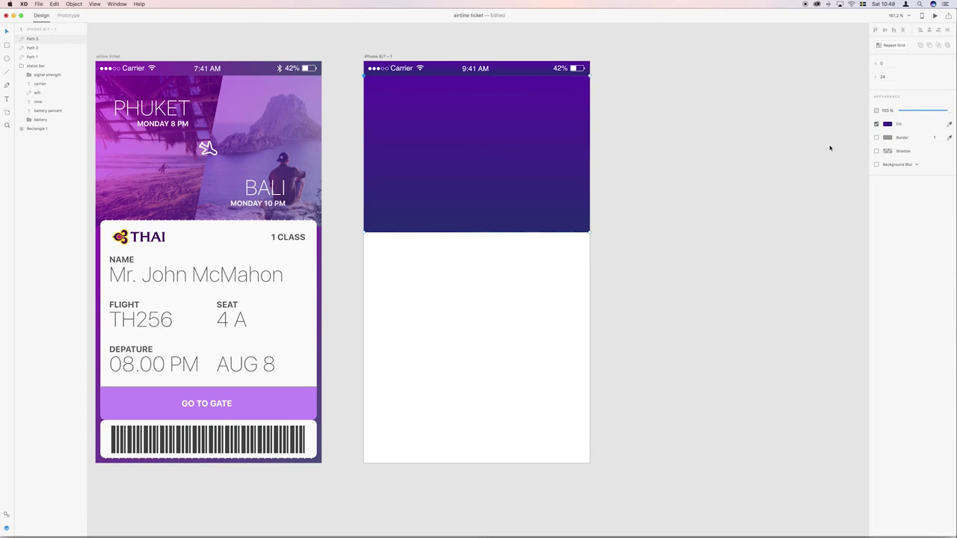
pyautogui.click(887, 124)
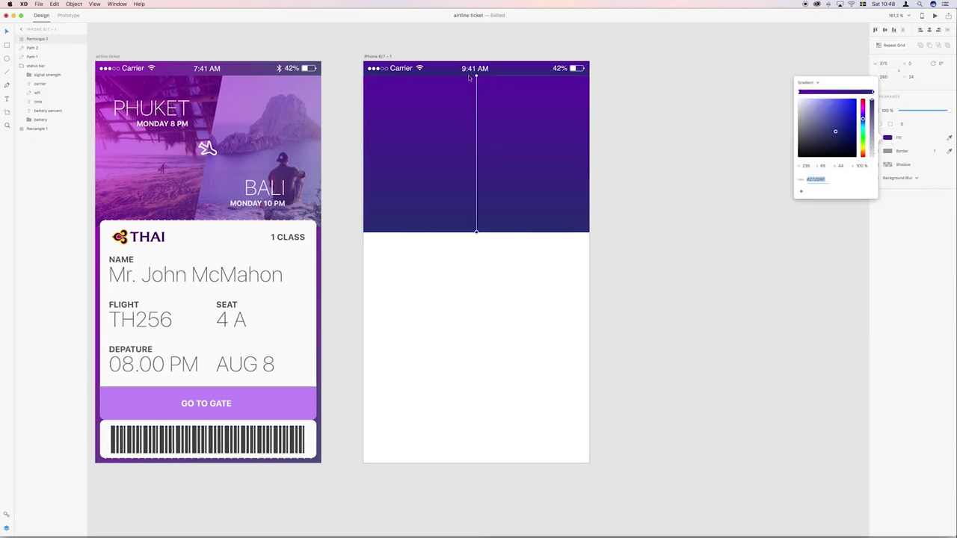
pyautogui.moveTo(476, 232); pyautogui.dragTo(587, 231)
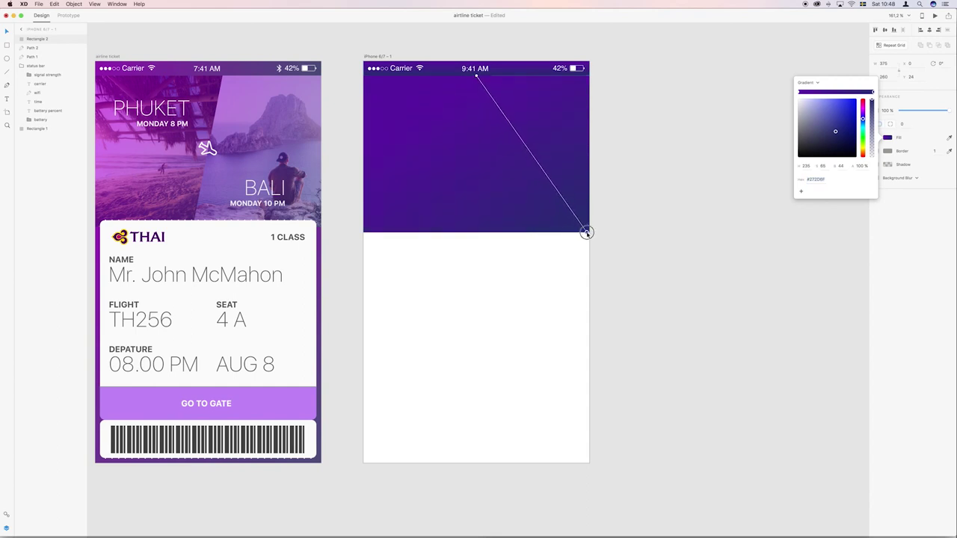
pyautogui.moveTo(477, 76); pyautogui.dragTo(363, 77)
pyautogui.click(516, 125)
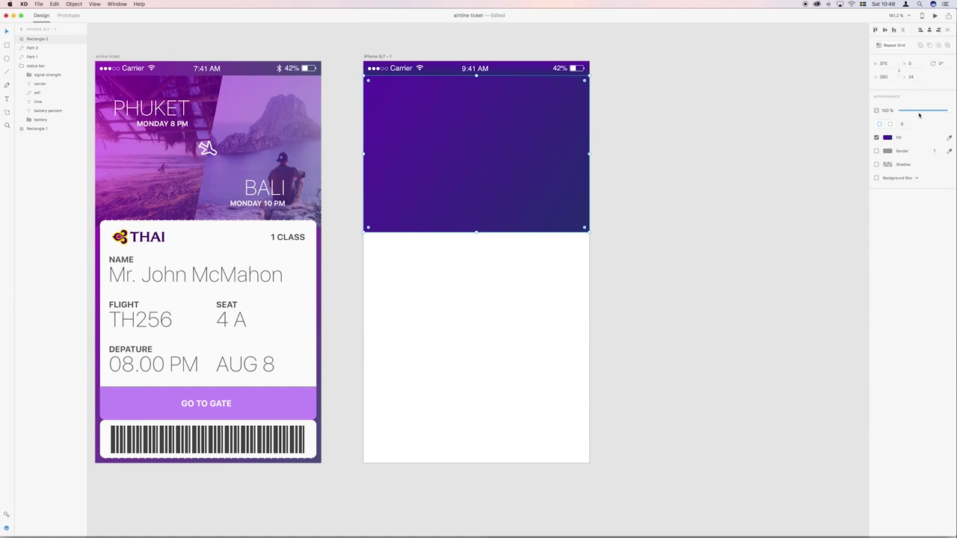
pyautogui.moveTo(921, 114); pyautogui.dragTo(926, 113)
# Set the status bar to about 50% opacity with a matching left-to-right gradient.
pyautogui.click(580, 69)
pyautogui.click(889, 111)
pyautogui.write('50')
pyautogui.press('Return')
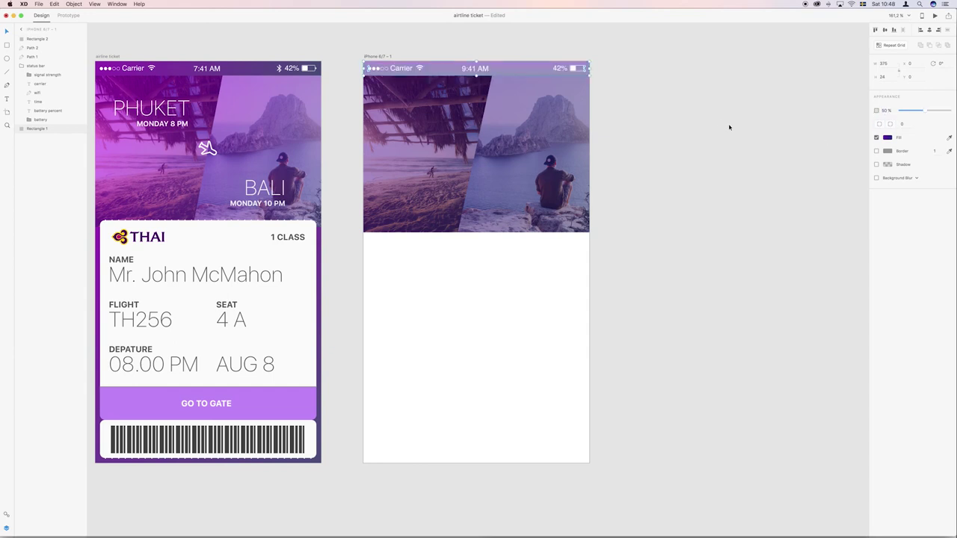
pyautogui.hscroll(-1, 854, 176)
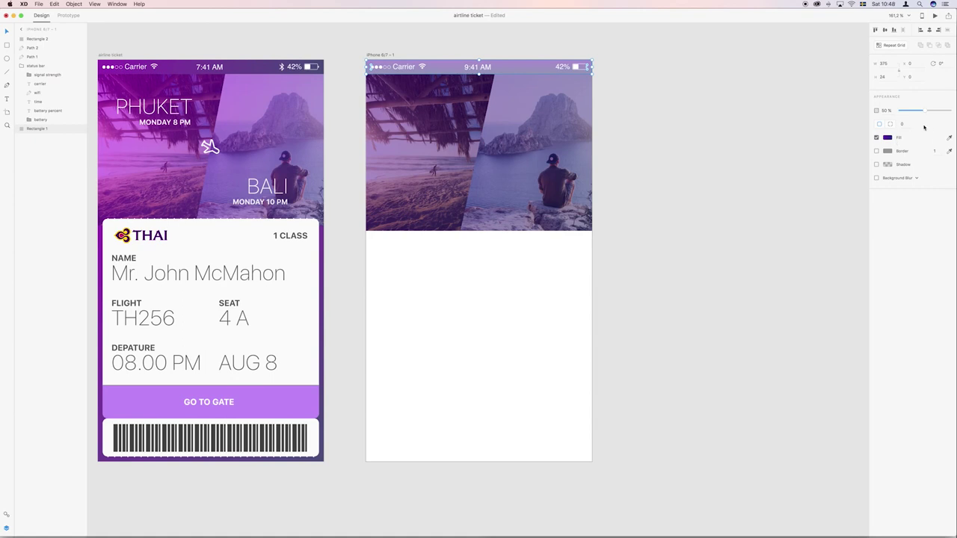
pyautogui.moveTo(925, 111); pyautogui.dragTo(943, 112)
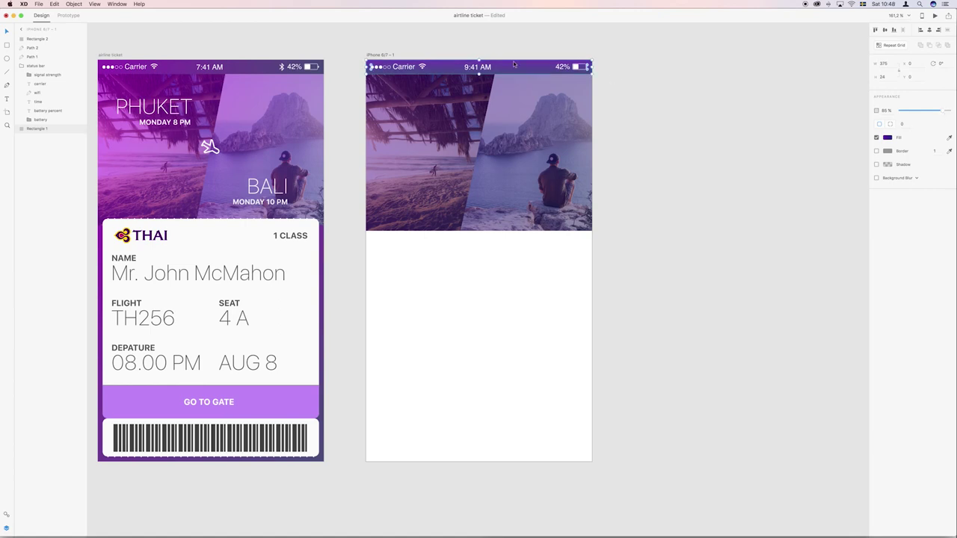
pyautogui.click(888, 138)
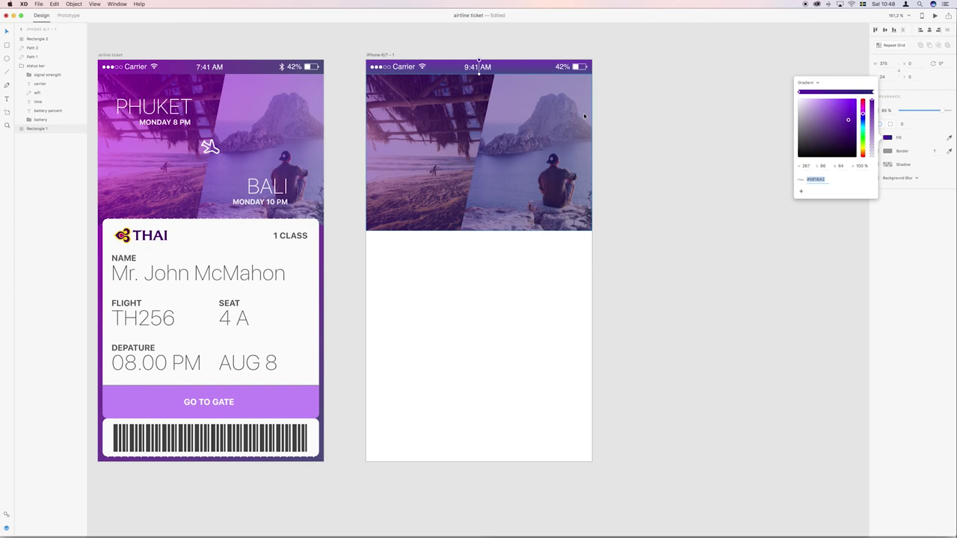
pyautogui.moveTo(480, 74); pyautogui.dragTo(592, 74)
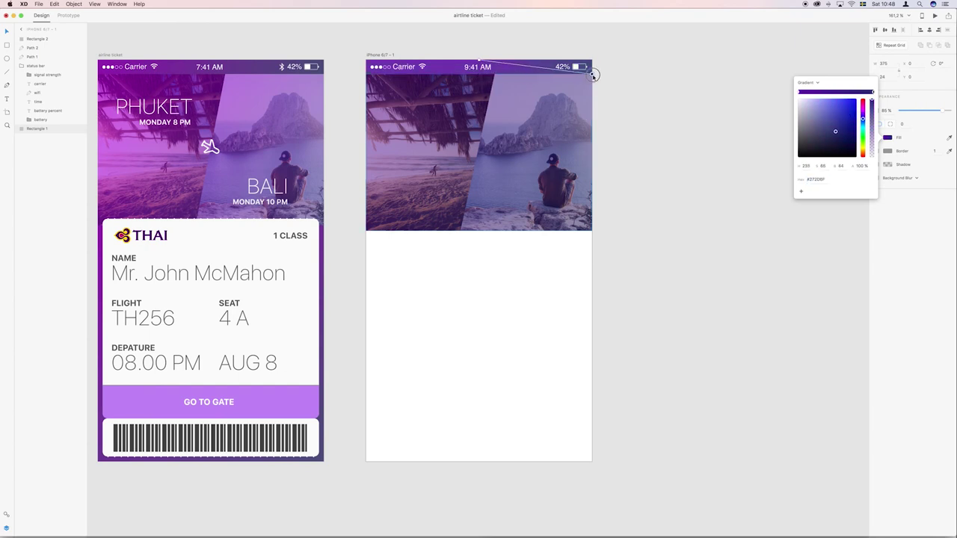
pyautogui.moveTo(479, 61); pyautogui.dragTo(366, 62)
pyautogui.click(651, 94)
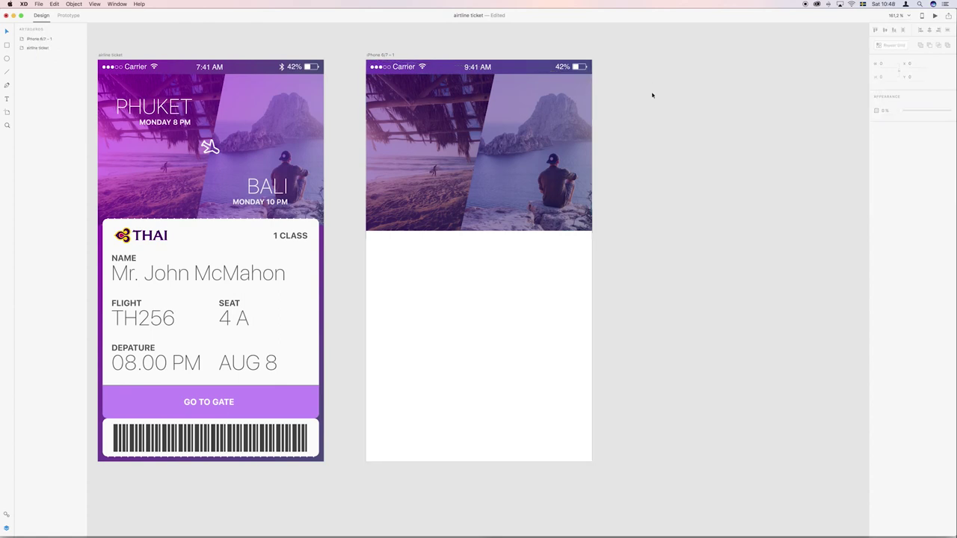
pyautogui.scroll(-2, 594, 139)
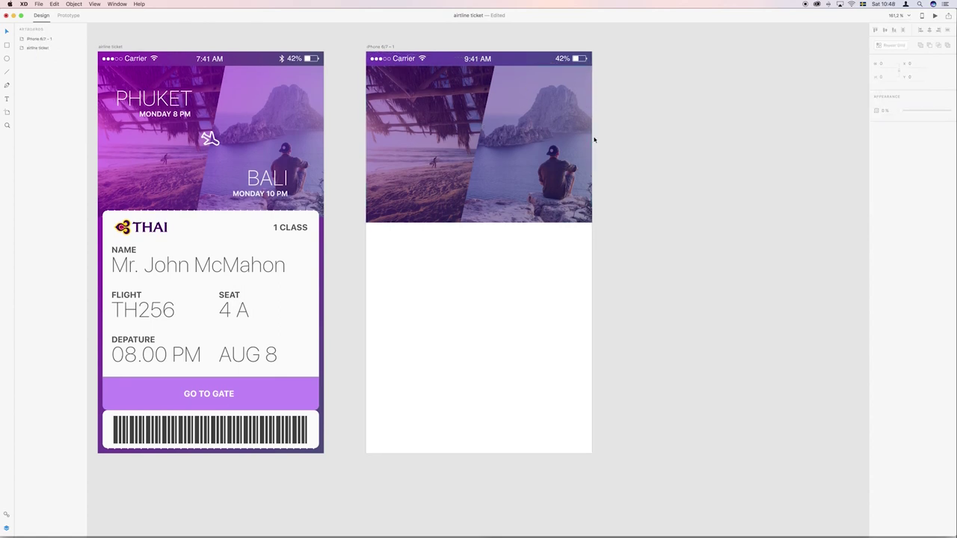
# Duplicate the purple bar down to Y 272 as a gradient panel covering the artboard's bottom.
pyautogui.click(527, 50)
pyautogui.moveTo(527, 50); pyautogui.dragTo(476, 447)
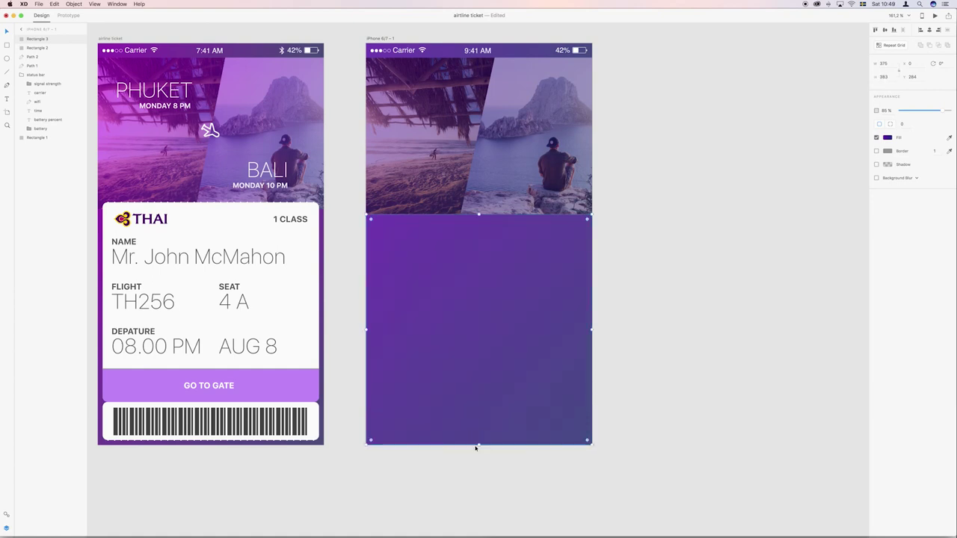
pyautogui.click(332, 238)
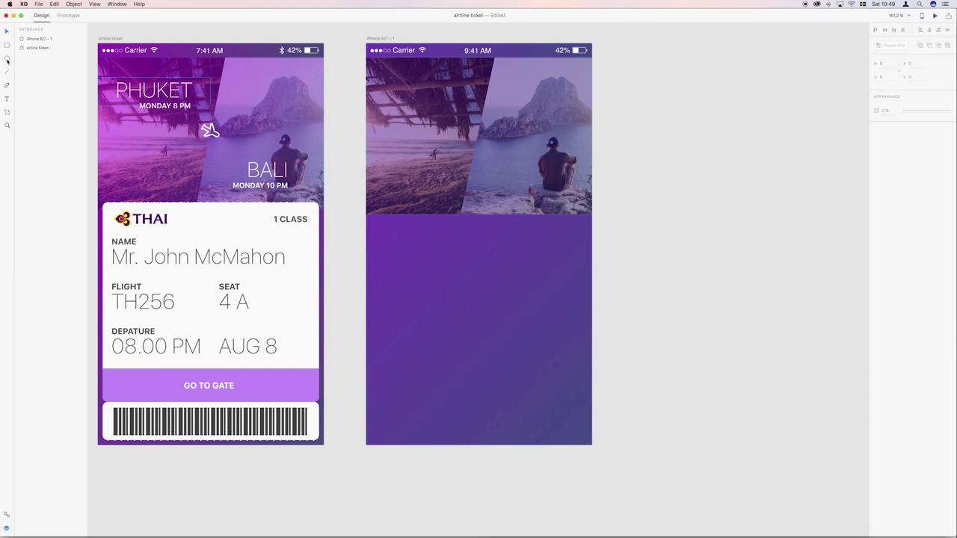
# Add the text 'PHUKET' on the beach photo.
pyautogui.click(7, 99)
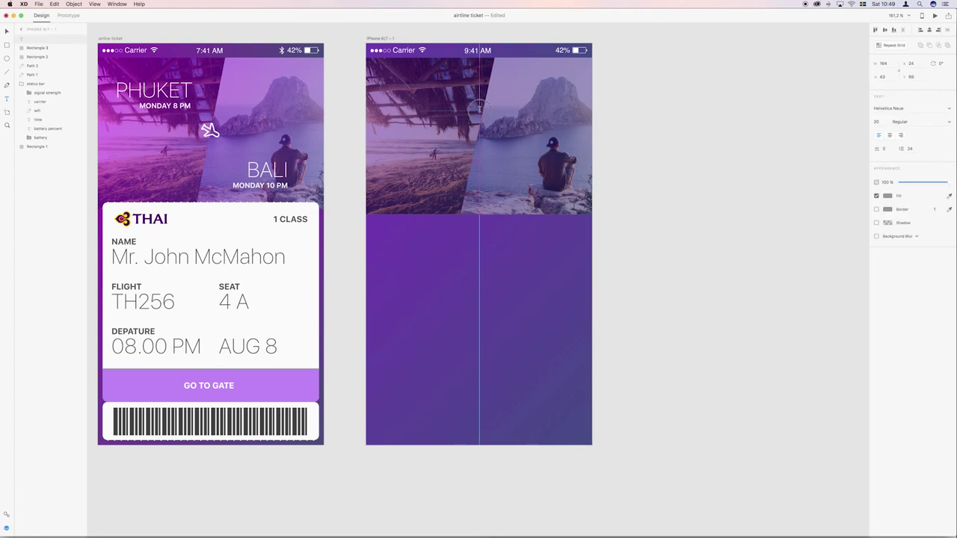
pyautogui.click(381, 92)
pyautogui.write('PHUKET')
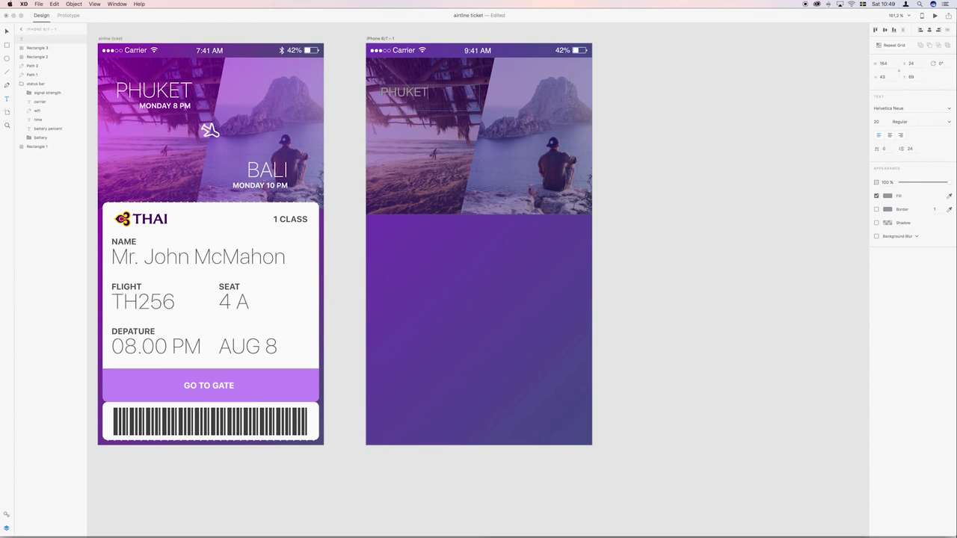
# Set PHUKET in the SF font and centre-align it.
pyautogui.press('super+a')
pyautogui.click(910, 110)
pyautogui.write('SF')
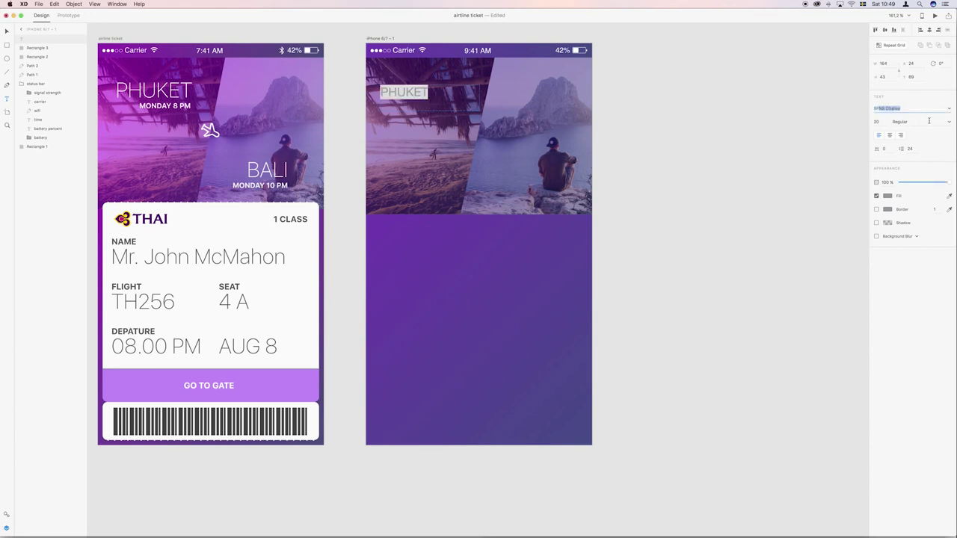
pyautogui.click(950, 122)
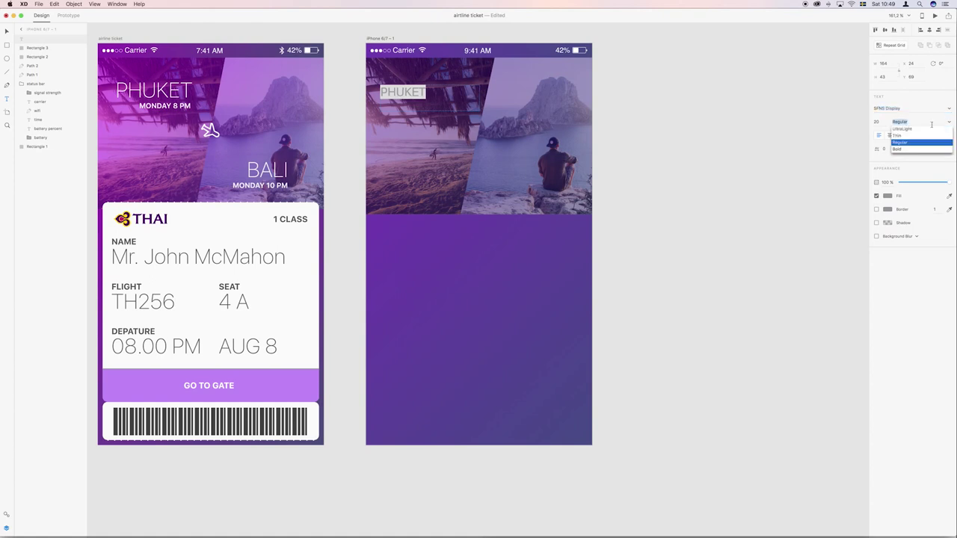
pyautogui.click(906, 129)
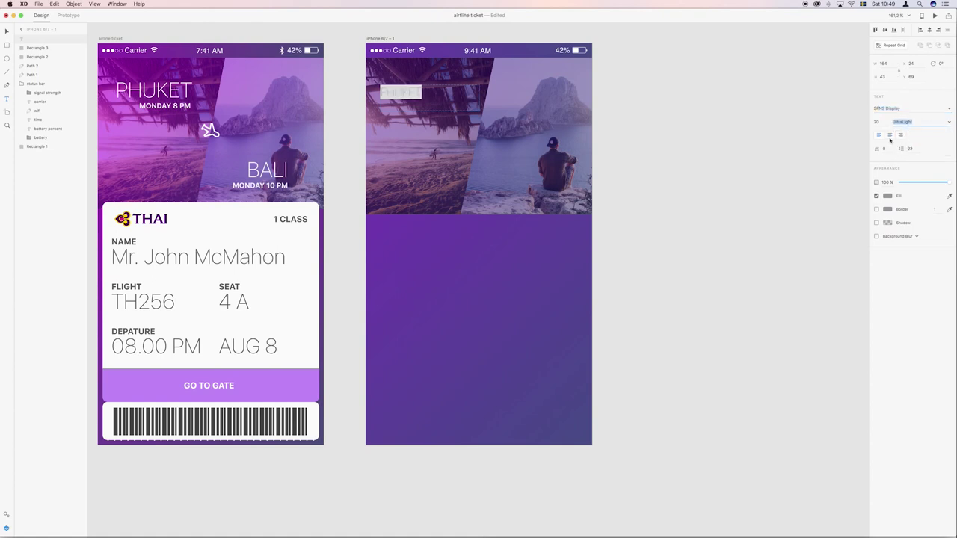
pyautogui.click(890, 134)
# Make PHUKET size 35 in the Thin weight.
pyautogui.click(875, 121)
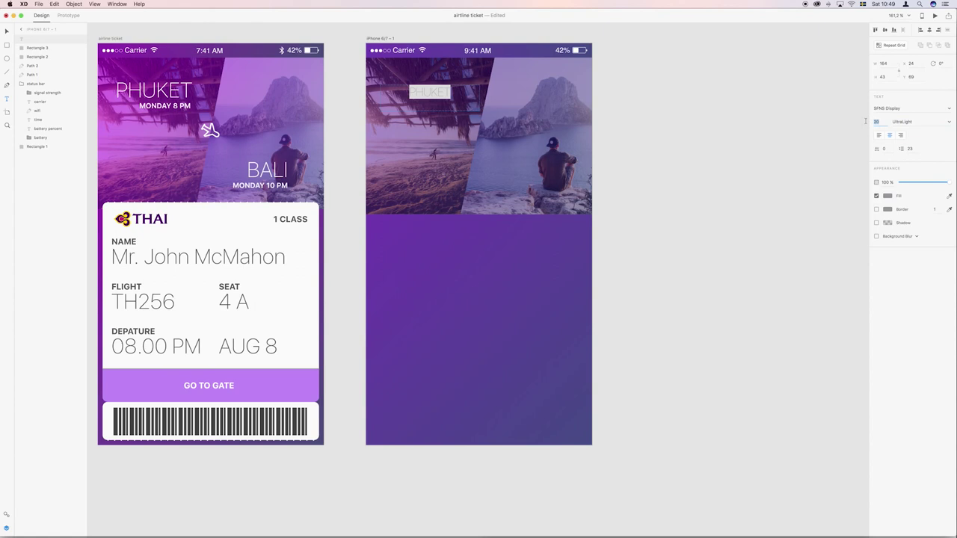
pyautogui.write('45')
pyautogui.press('Return')
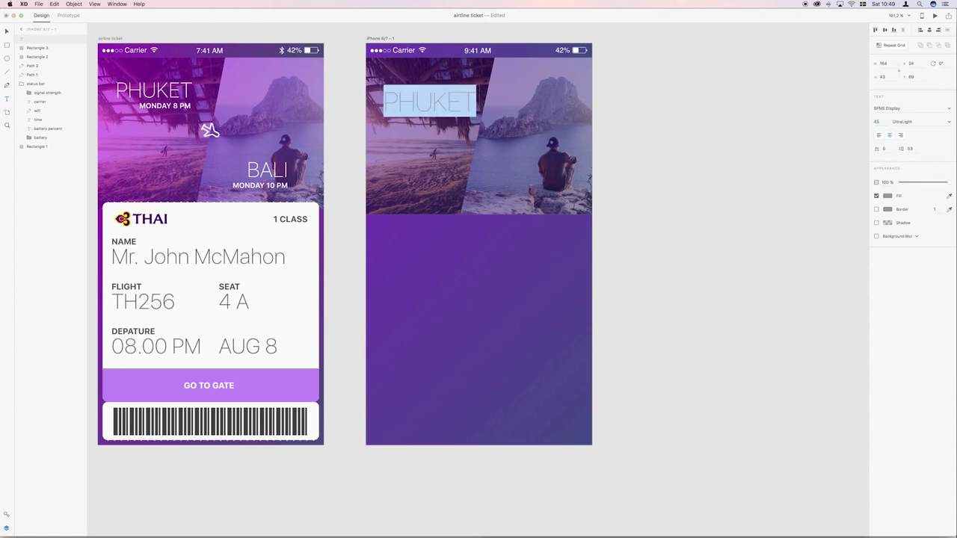
pyautogui.click(875, 121)
pyautogui.write('35')
pyautogui.press('Return')
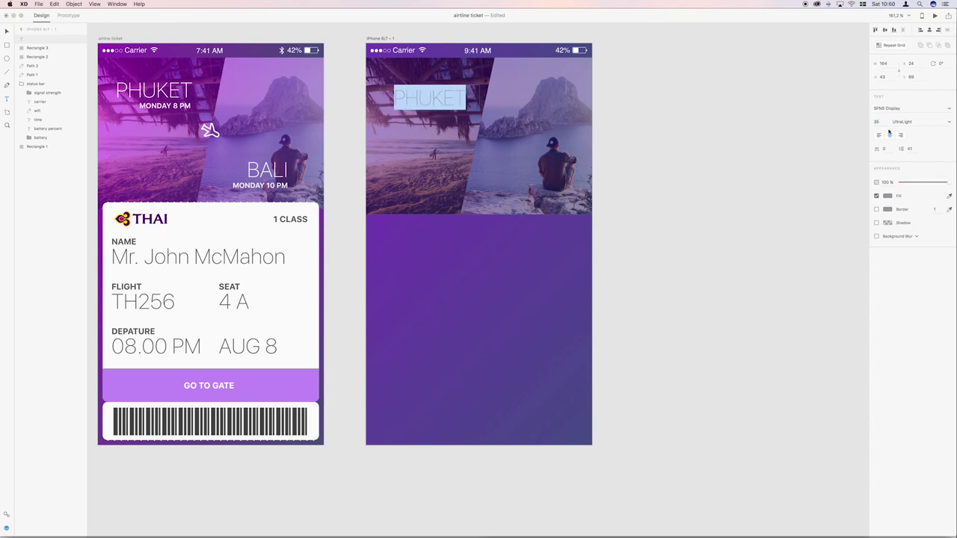
pyautogui.click(948, 124)
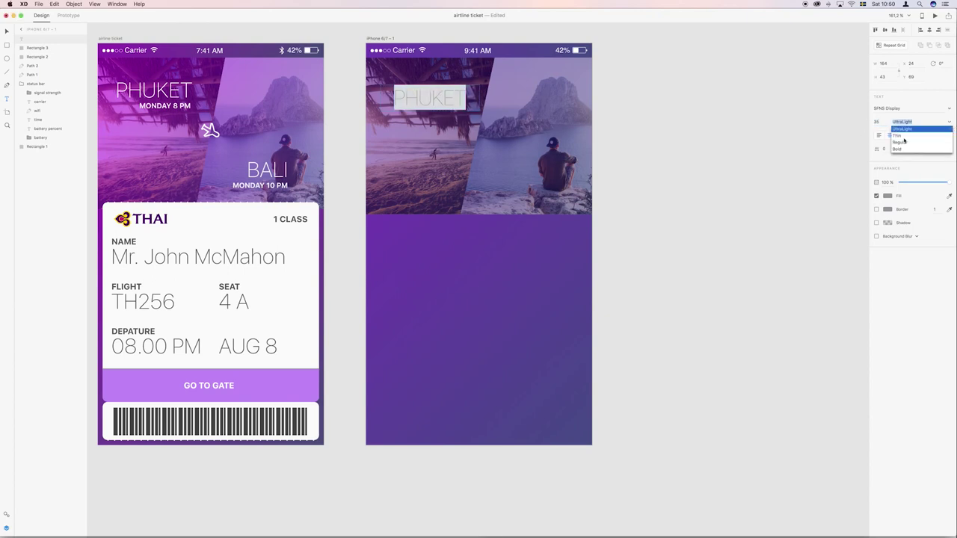
pyautogui.click(902, 136)
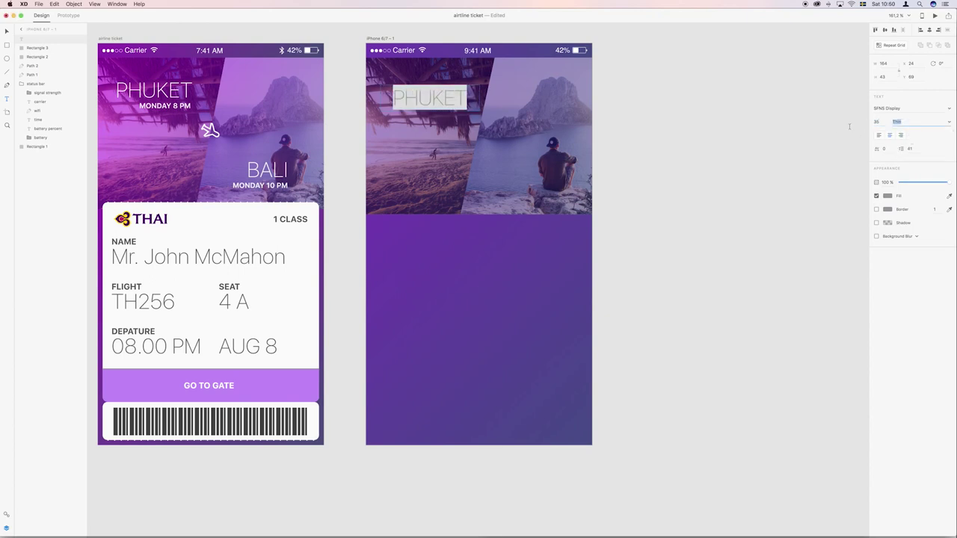
# Colour the PHUKET title white at 90% opacity.
pyautogui.click(887, 195)
pyautogui.click(798, 149)
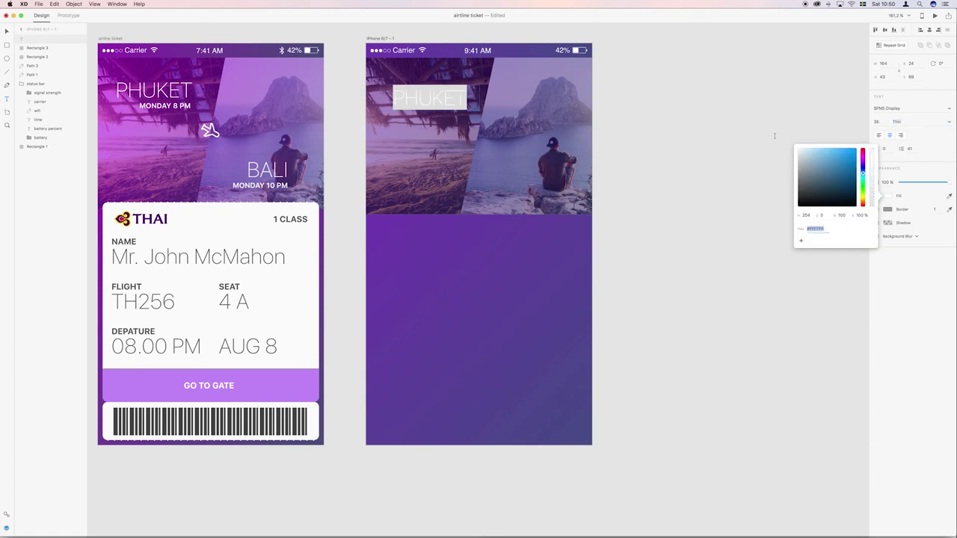
pyautogui.click(6, 32)
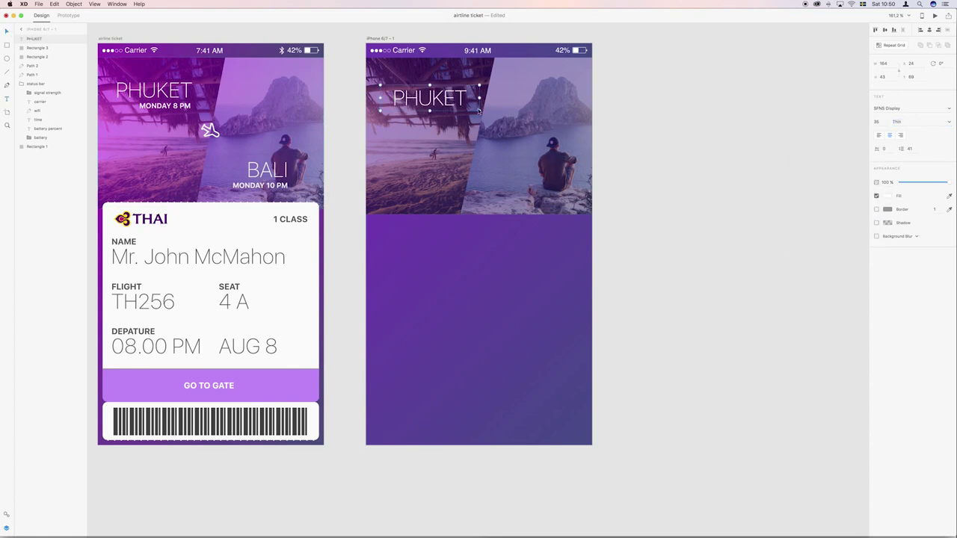
pyautogui.moveTo(893, 182); pyautogui.dragTo(869, 182)
pyautogui.write('90')
pyautogui.press('Return')
# Duplicate the PHUKET title and move the copy over the island photo.
pyautogui.click(439, 111)
pyautogui.press('super+d')
pyautogui.moveTo(439, 111); pyautogui.dragTo(591, 191)
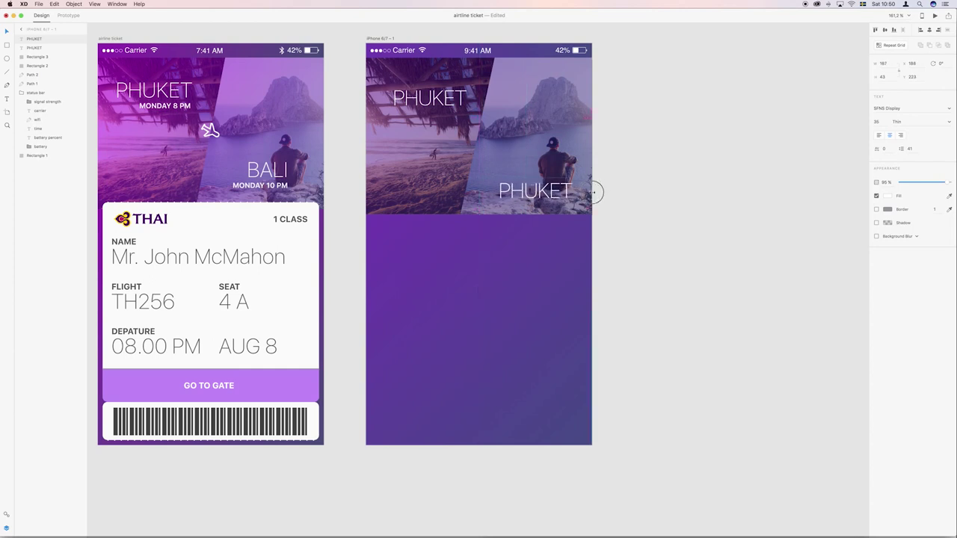
# Widen the upper PHUKET box to the artboard edge and move up the lower copy, retitled BALI.
pyautogui.click(416, 98)
pyautogui.moveTo(381, 98); pyautogui.dragTo(365, 98)
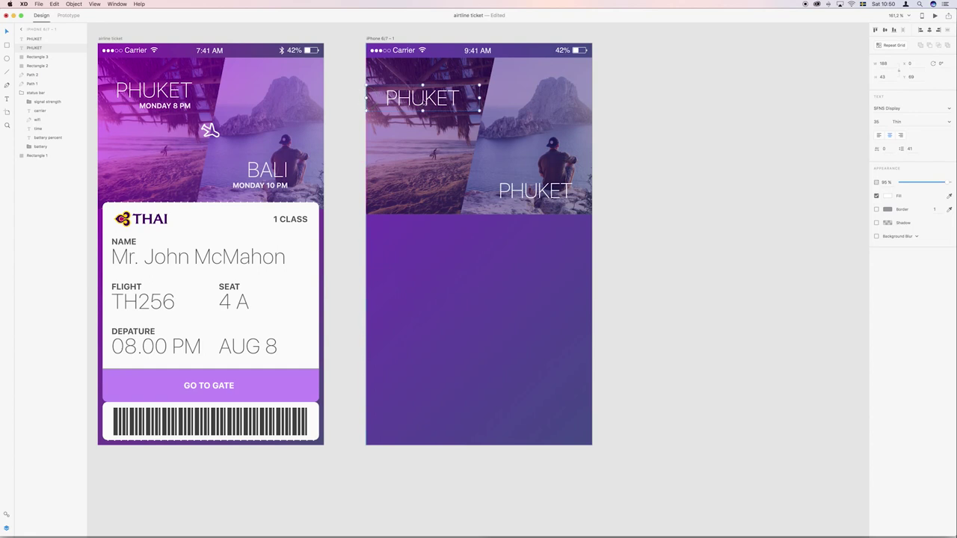
pyautogui.moveTo(524, 182); pyautogui.dragTo(524, 167)
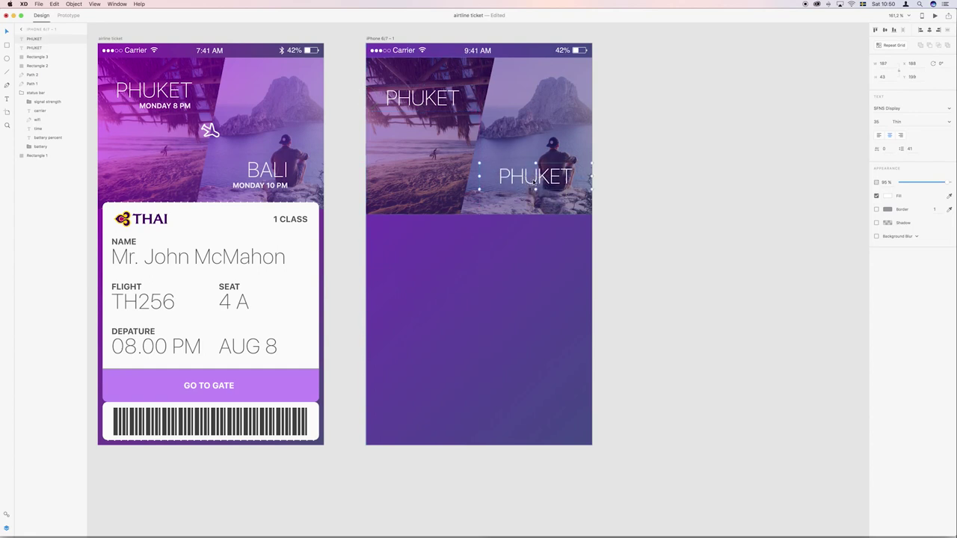
pyautogui.doubleClick(534, 178)
pyautogui.write('BALI')
pyautogui.click(632, 128)
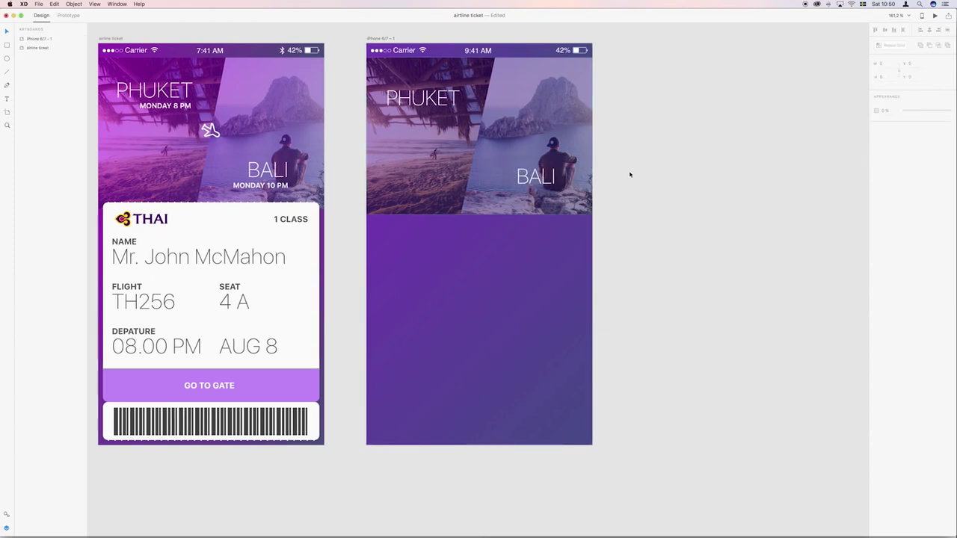
pyautogui.click(409, 110)
# Alt-drag a copy of PHUKET below it and make it 14 pt, right-aligned and Bold.
pyautogui.moveTo(409, 110)
pyautogui.mouseDown()
pyautogui.moveTo(423, 103)
pyautogui.moveTo(423, 123)
pyautogui.mouseUp()
pyautogui.press('Return')
pyautogui.click(879, 122)
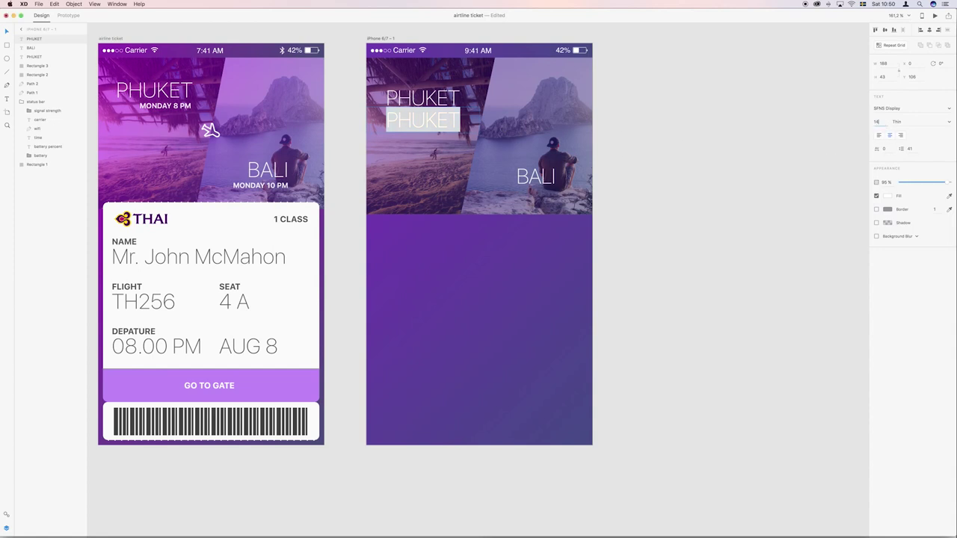
pyautogui.write('14')
pyautogui.press('Return')
pyautogui.click(901, 135)
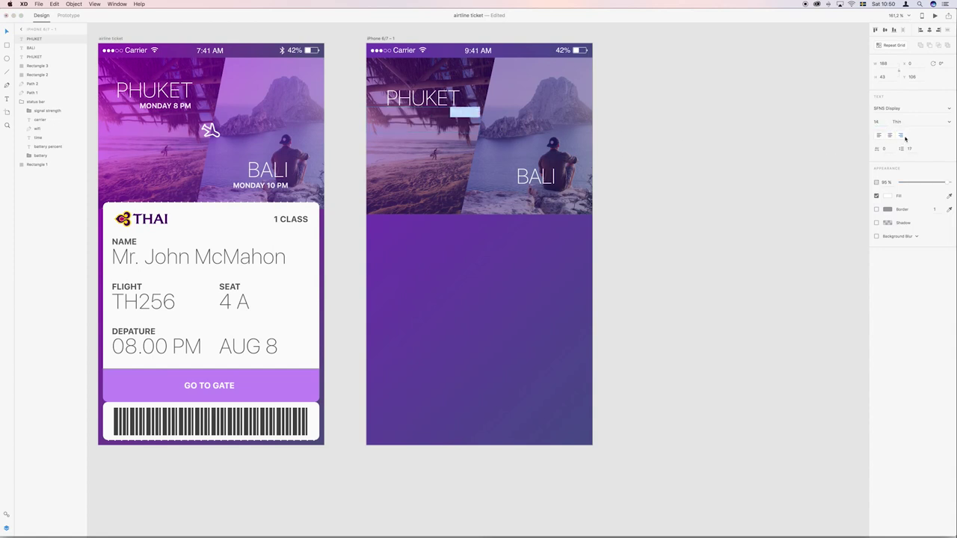
pyautogui.click(948, 123)
pyautogui.click(924, 148)
# Change the copy's text to MONDAY 8 PM and tuck it just under PHUKET.
pyautogui.press('Return')
pyautogui.write('MONDAY 8 PM')
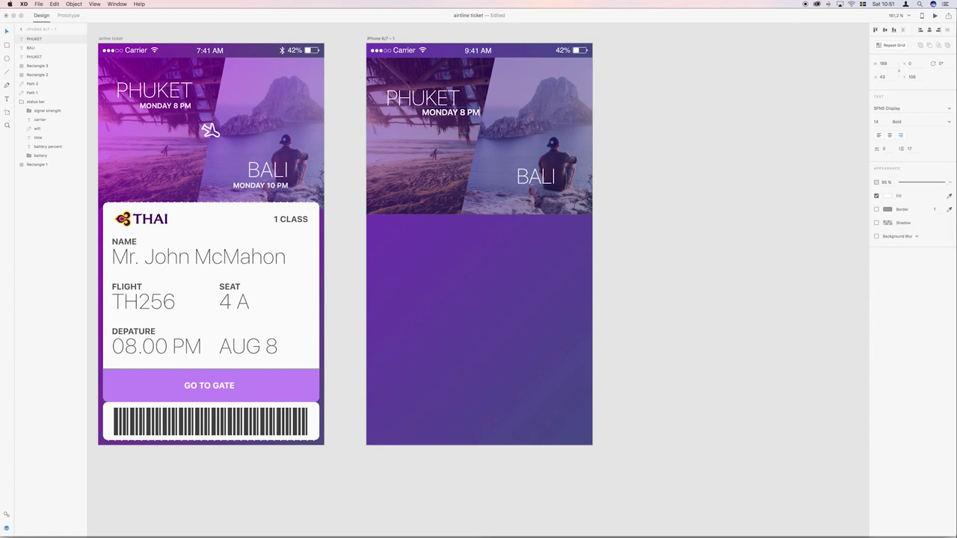
pyautogui.press('Escape')
pyautogui.moveTo(462, 112); pyautogui.dragTo(444, 118)
pyautogui.moveTo(346, 134); pyautogui.dragTo(389, 120)
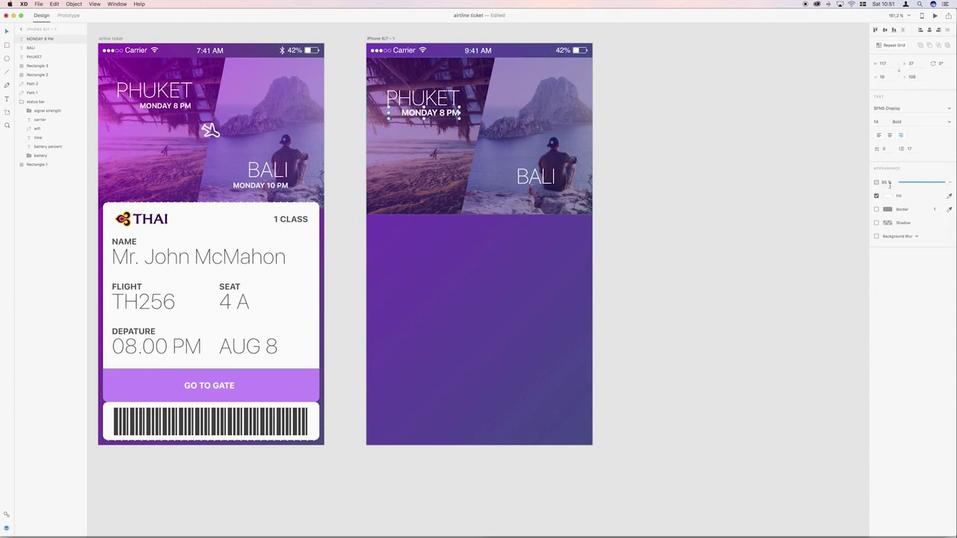
# Set the MONDAY 8 PM line's opacity to 80%.
pyautogui.hscroll(-1, 615, 137)
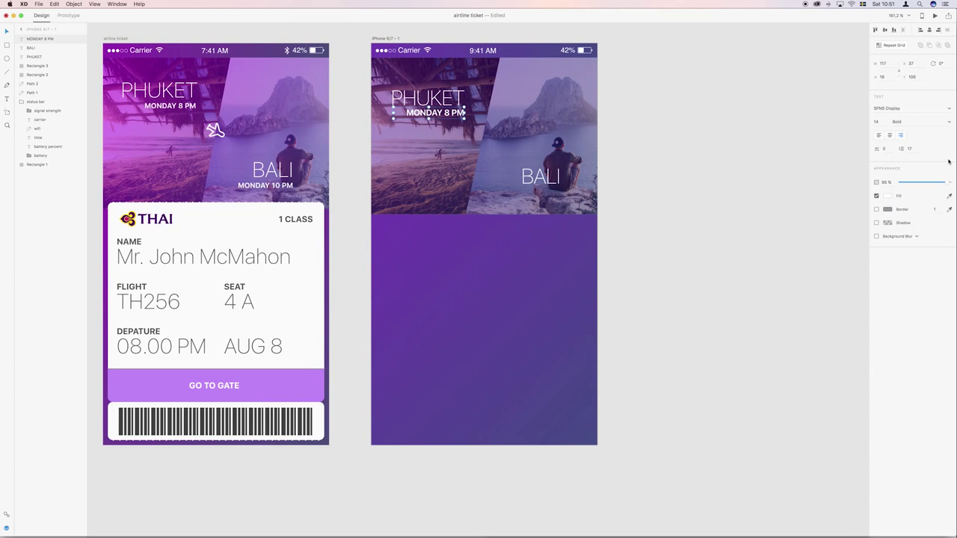
pyautogui.click(882, 182)
pyautogui.write('80')
pyautogui.press('Return')
# Duplicate the date line under BALI and change it to MONDAY 10 PM.
pyautogui.press('super+d')
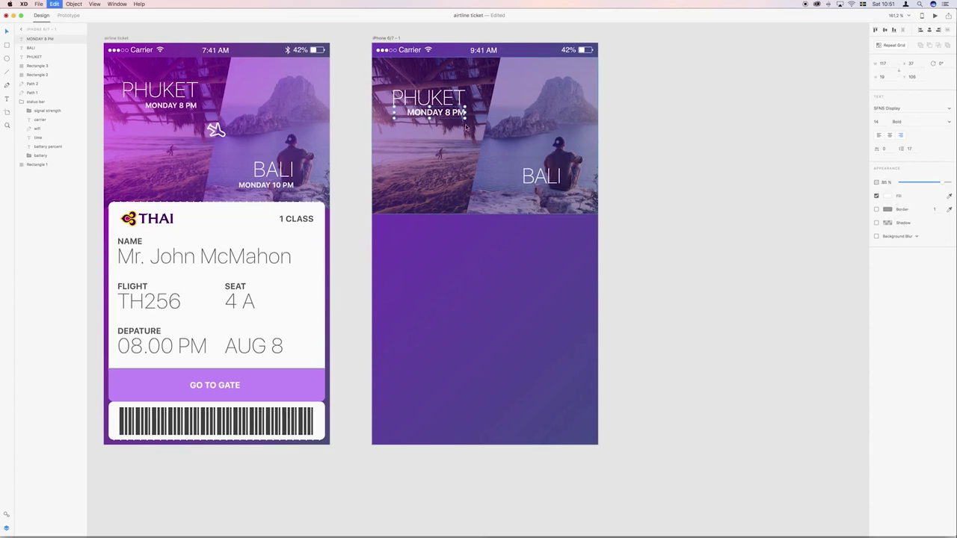
pyautogui.moveTo(446, 120); pyautogui.dragTo(548, 190)
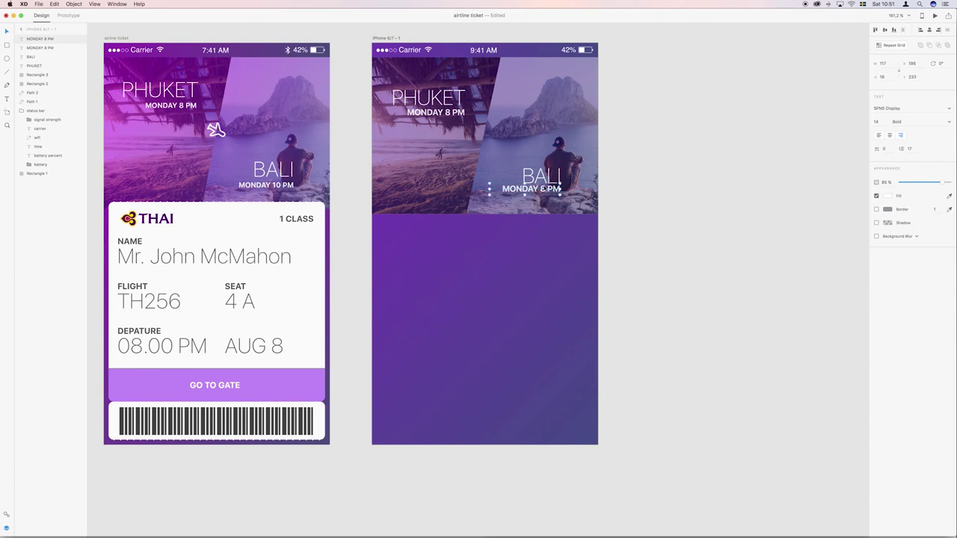
pyautogui.scroll(-5, 575, 169)
pyautogui.hscroll(-5, 575, 170)
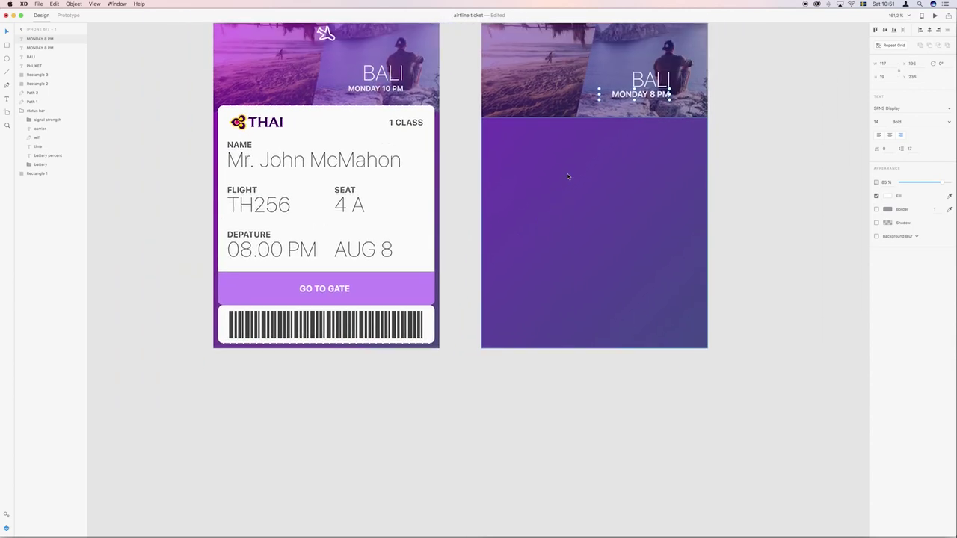
pyautogui.scroll(5, 568, 177)
pyautogui.hscroll(3, 568, 177)
pyautogui.doubleClick(566, 217)
pyautogui.write('MONDAY 10 PM')
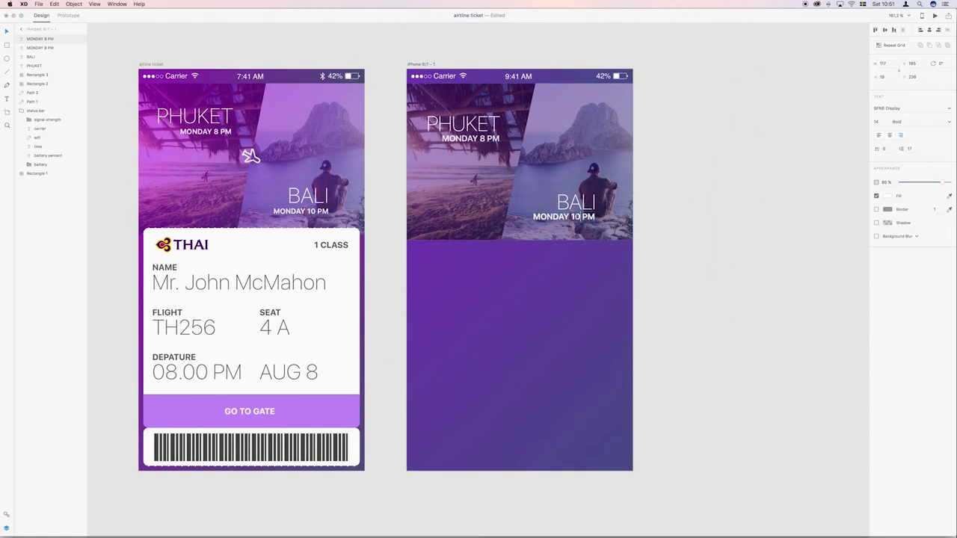
pyautogui.press('Escape')
pyautogui.press('Escape')
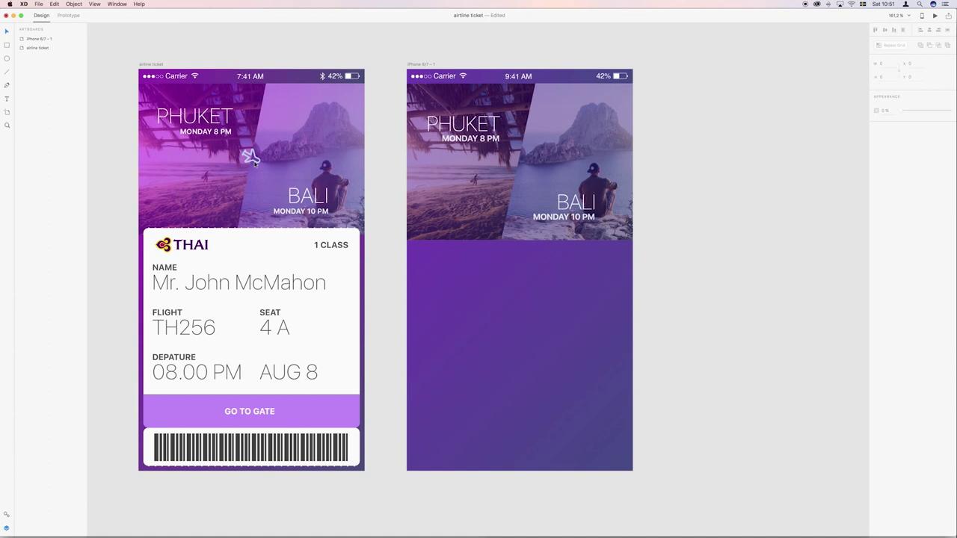
# Draw a white rounded bar beside the screens.
pyautogui.hscroll(2, 254, 163)
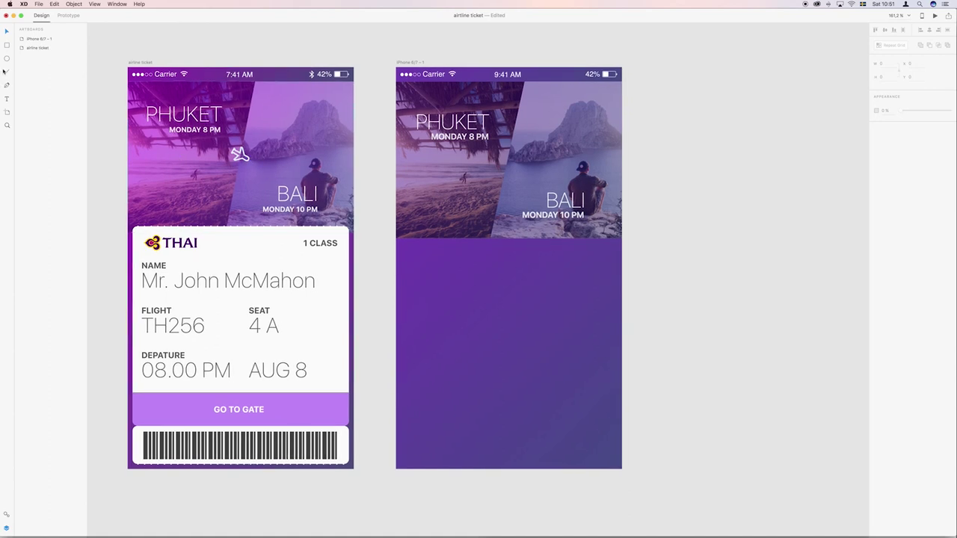
pyautogui.click(8, 46)
pyautogui.hscroll(8, 594, 173)
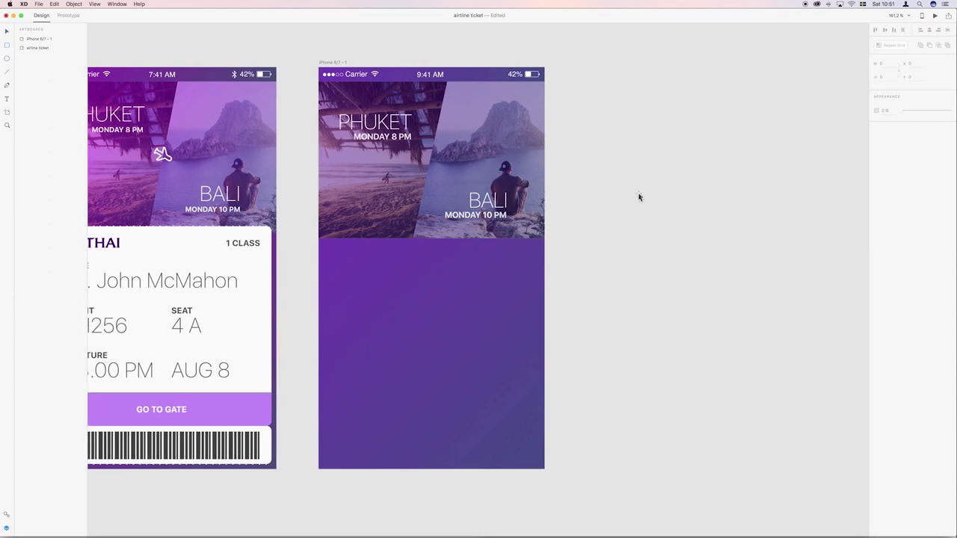
pyautogui.hscroll(2, 638, 197)
pyautogui.moveTo(593, 179)
pyautogui.mouseDown()
pyautogui.moveTo(661, 215)
pyautogui.moveTo(722, 211)
pyautogui.moveTo(681, 195)
pyautogui.moveTo(705, 195)
pyautogui.moveTo(724, 216)
pyautogui.moveTo(685, 198)
pyautogui.mouseUp()
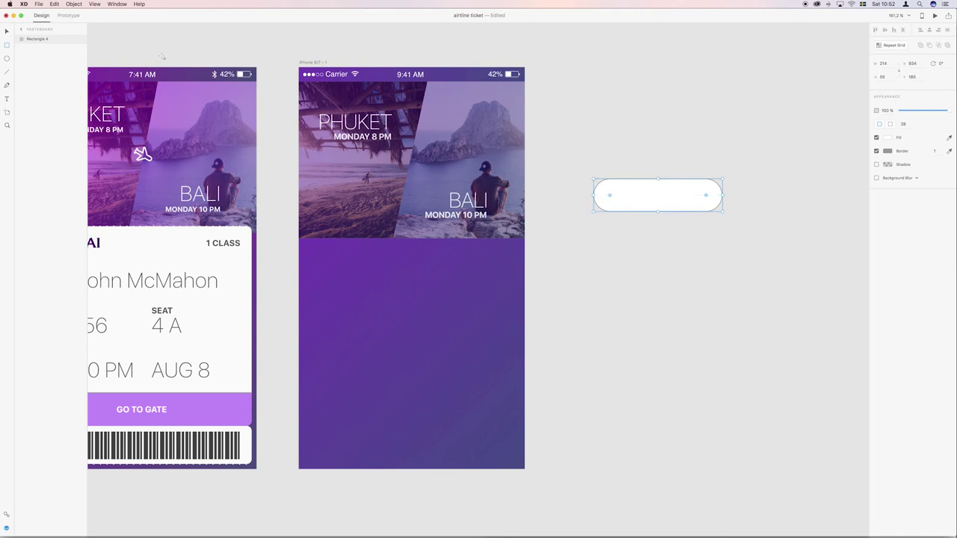
# Taper the pill's left end by nudging its left anchors, then draw a small square above it.
pyautogui.click(7, 30)
pyautogui.doubleClick(620, 193)
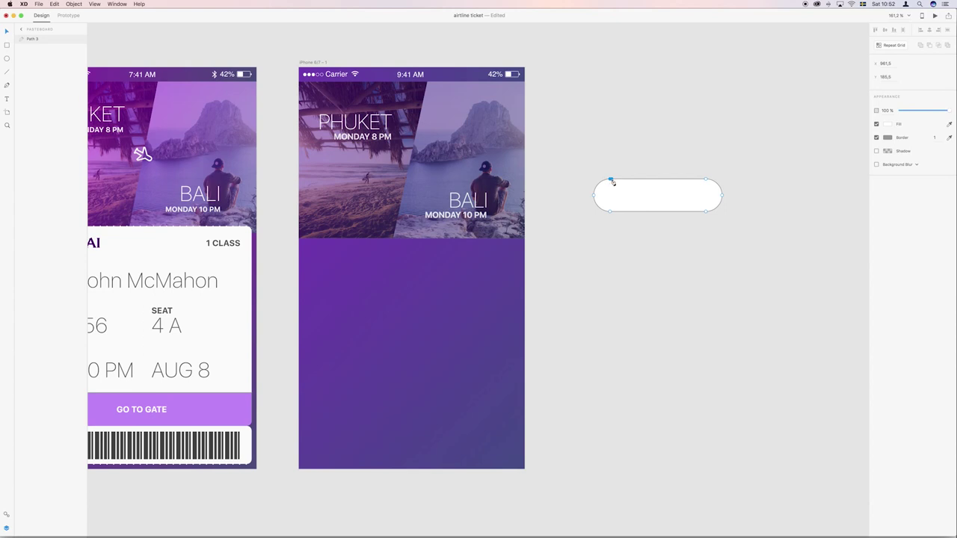
pyautogui.press('Down')
pyautogui.press('Down')
pyautogui.press('Down')
pyautogui.press('Down')
pyautogui.click(610, 213)
pyautogui.press('Up')
pyautogui.press('Up')
pyautogui.press('Up')
pyautogui.press('Up')
pyautogui.press('Up')
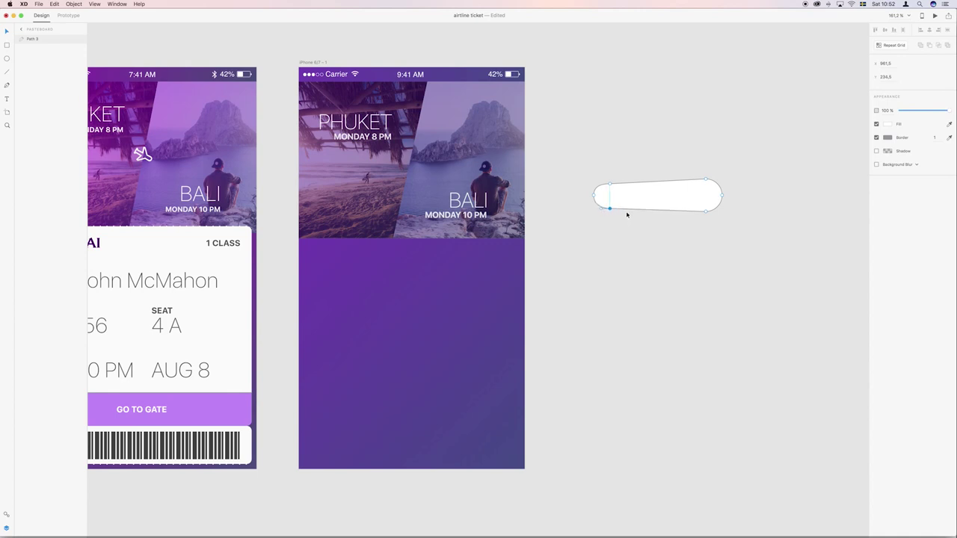
pyautogui.press('Up')
pyautogui.press('Up')
pyautogui.press('r')
pyautogui.moveTo(617, 86)
pyautogui.mouseDown()
pyautogui.moveTo(672, 153)
pyautogui.moveTo(663, 136)
pyautogui.mouseUp()
# Rotate the rounded square into a diamond and delete its left point to make a triangle.
pyautogui.press('v')
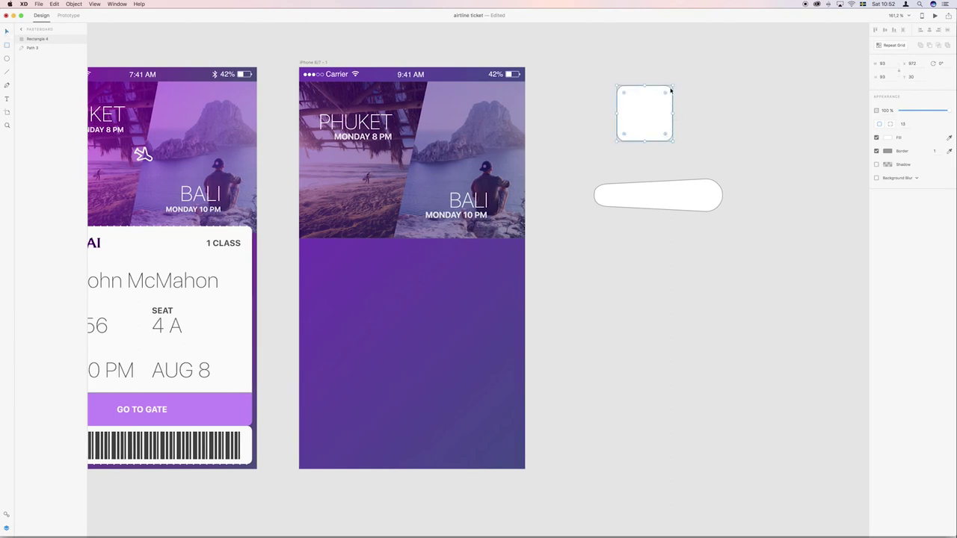
pyautogui.moveTo(675, 142); pyautogui.dragTo(686, 111)
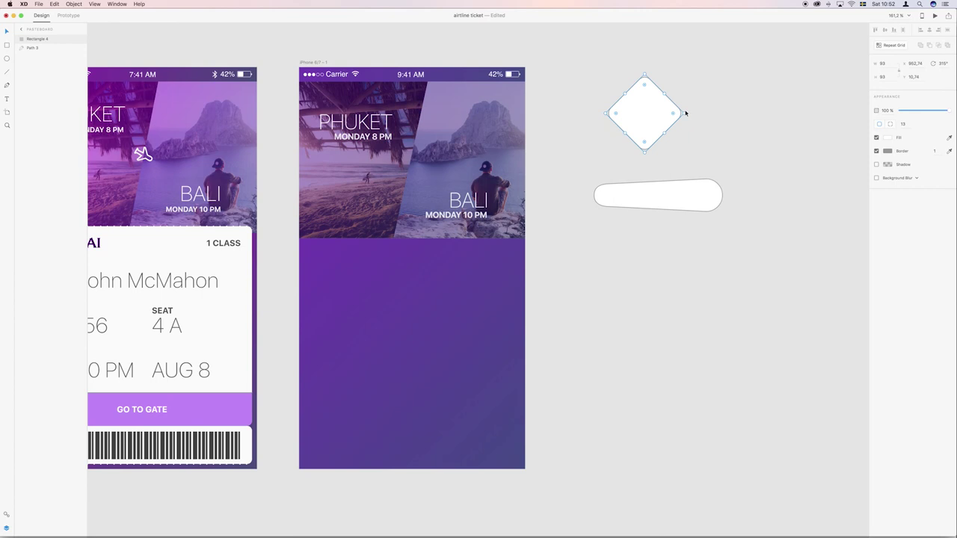
pyautogui.hscroll(2, 643, 128)
pyautogui.doubleClick(609, 128)
pyautogui.click(597, 118)
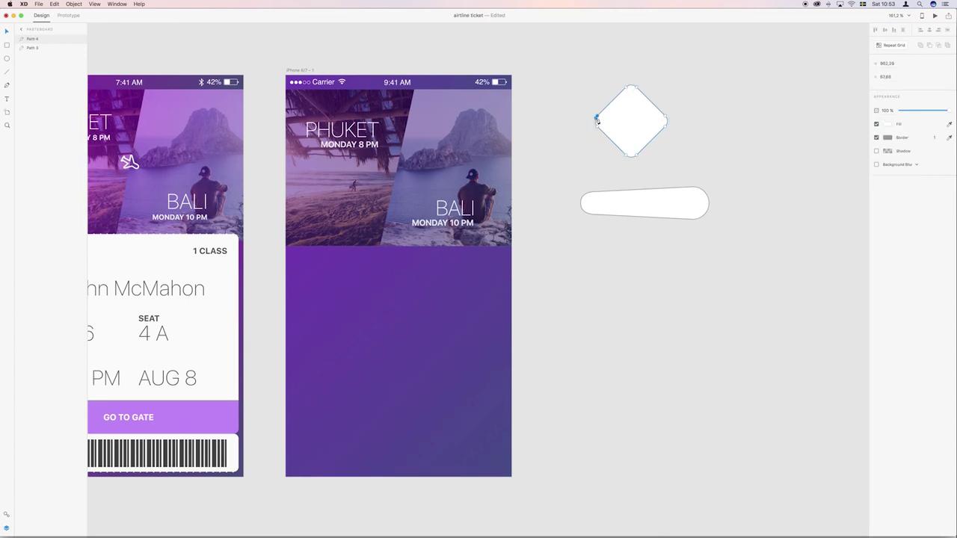
pyautogui.moveTo(597, 118); pyautogui.dragTo(599, 129)
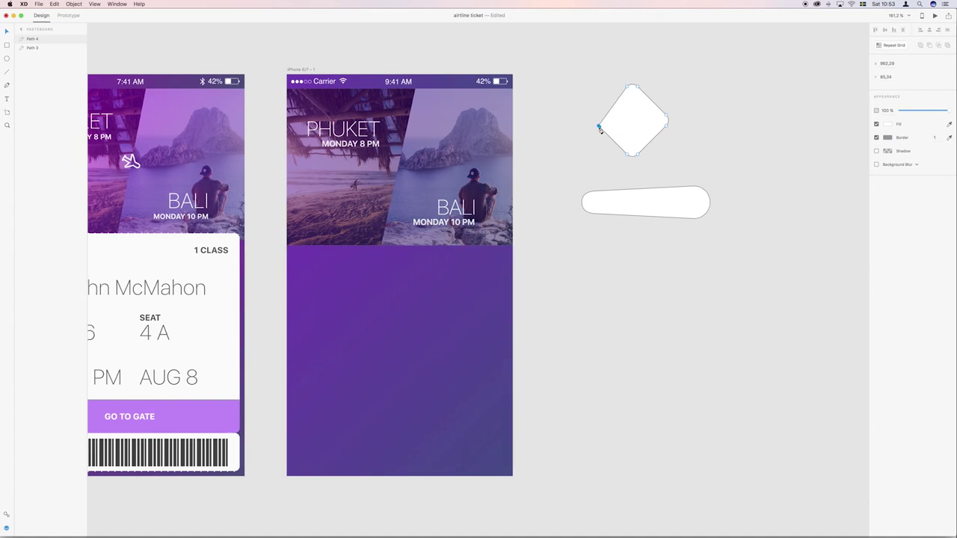
pyautogui.press('Delete')
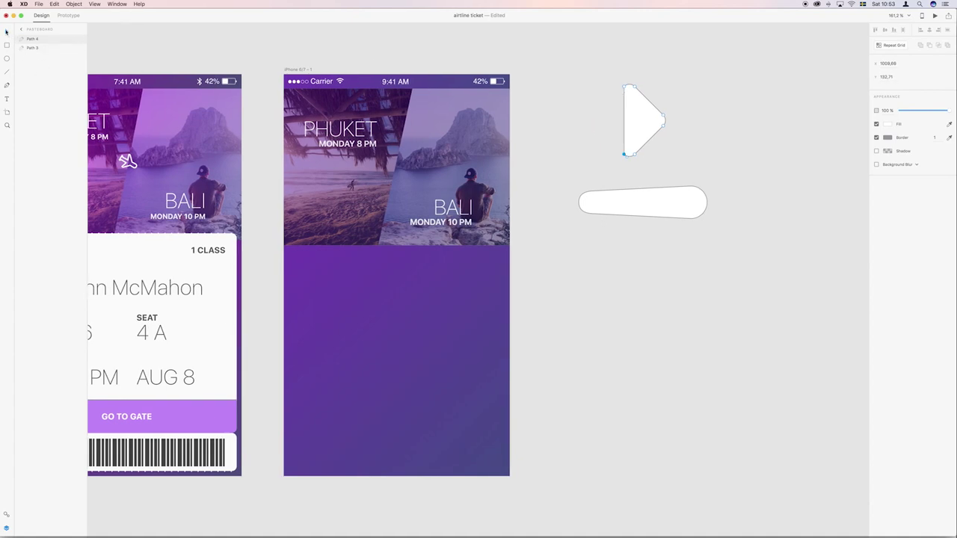
# Move the triangle onto the pill body and enlarge it into the wing.
pyautogui.hscroll(-2, 549, 60)
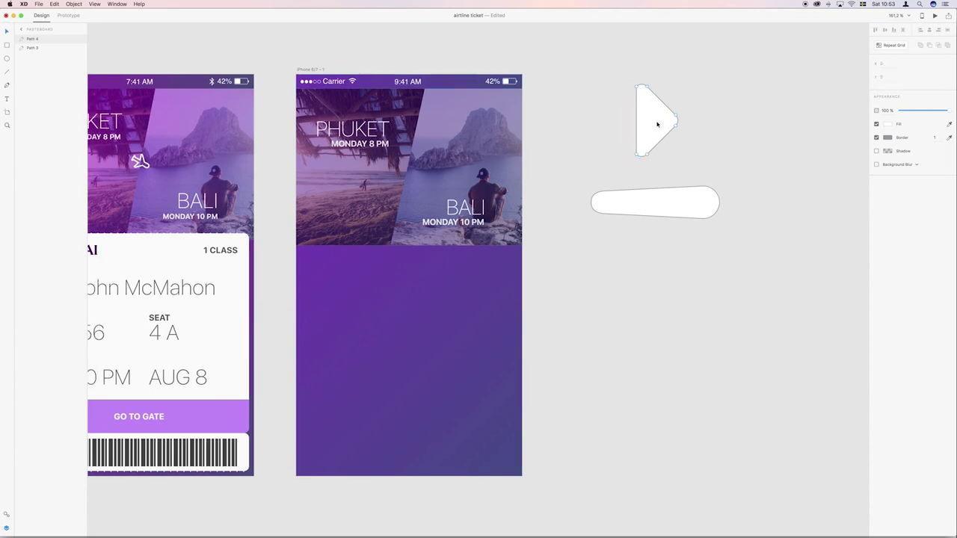
pyautogui.click(726, 124)
pyautogui.moveTo(648, 126); pyautogui.dragTo(666, 200)
pyautogui.moveTo(655, 162)
pyautogui.mouseDown()
pyautogui.moveTo(673, 128)
pyautogui.moveTo(655, 149)
pyautogui.mouseUp()
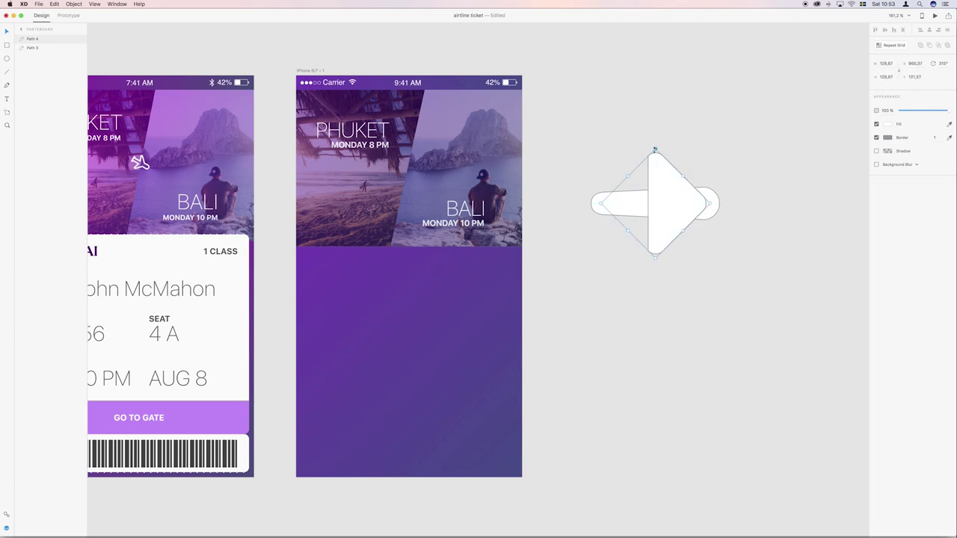
# Duplicate the wing triangle, move it to the body's left end and shrink it into a tail.
pyautogui.press('super+d')
pyautogui.moveTo(677, 222); pyautogui.dragTo(587, 196)
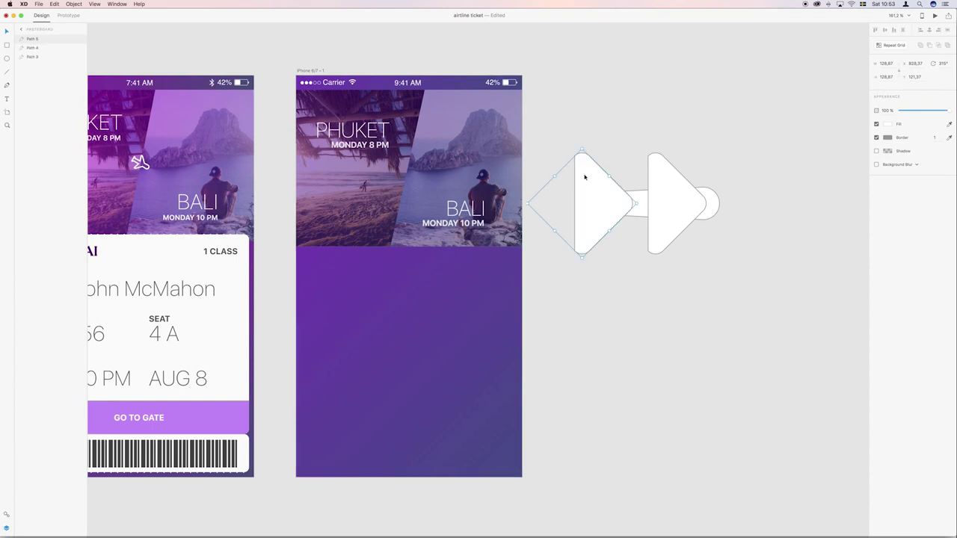
pyautogui.moveTo(582, 148); pyautogui.dragTo(589, 201)
pyautogui.click(622, 178)
# Pull the wing's left edge point inward to sweep it, slide it left, and select all three parts.
pyautogui.click(665, 195)
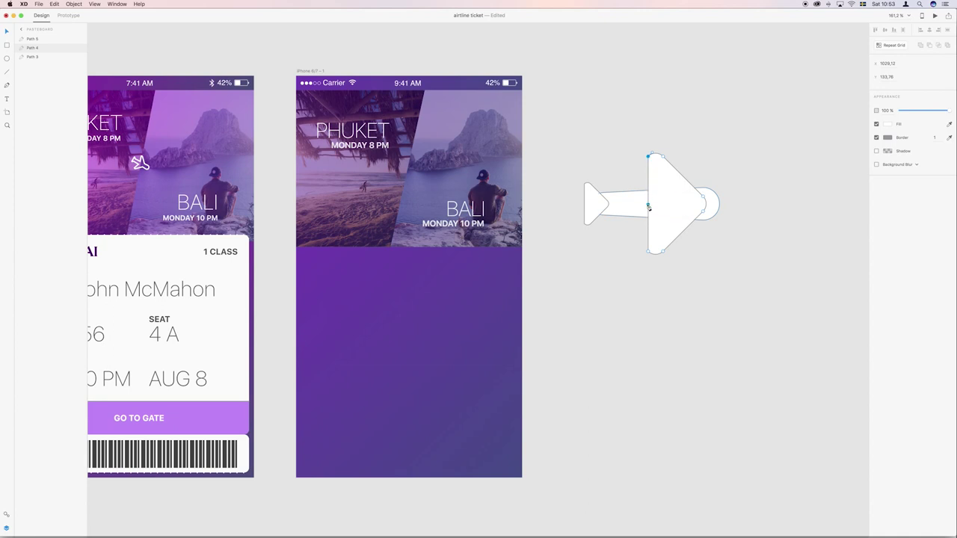
pyautogui.click(649, 205)
pyautogui.moveTo(648, 205); pyautogui.dragTo(671, 205)
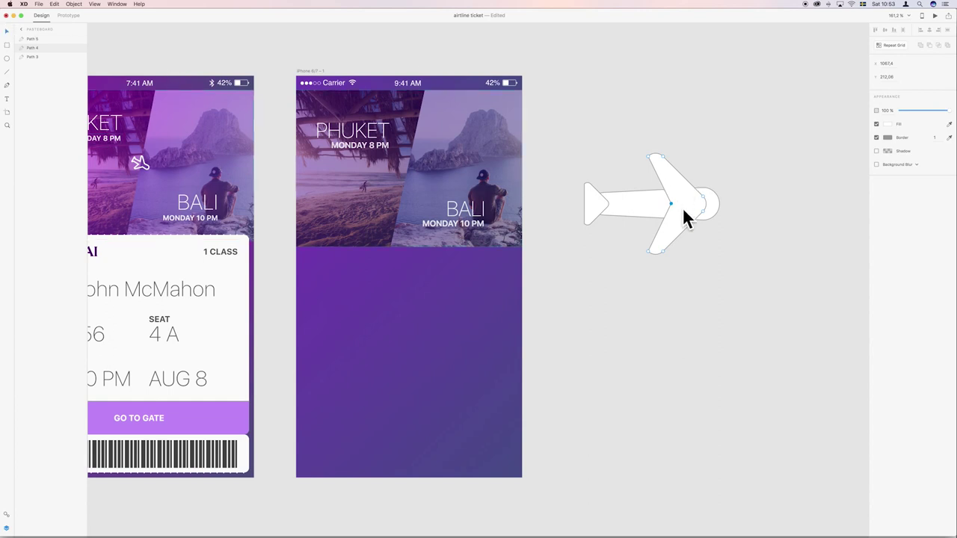
pyautogui.moveTo(694, 207); pyautogui.dragTo(666, 212)
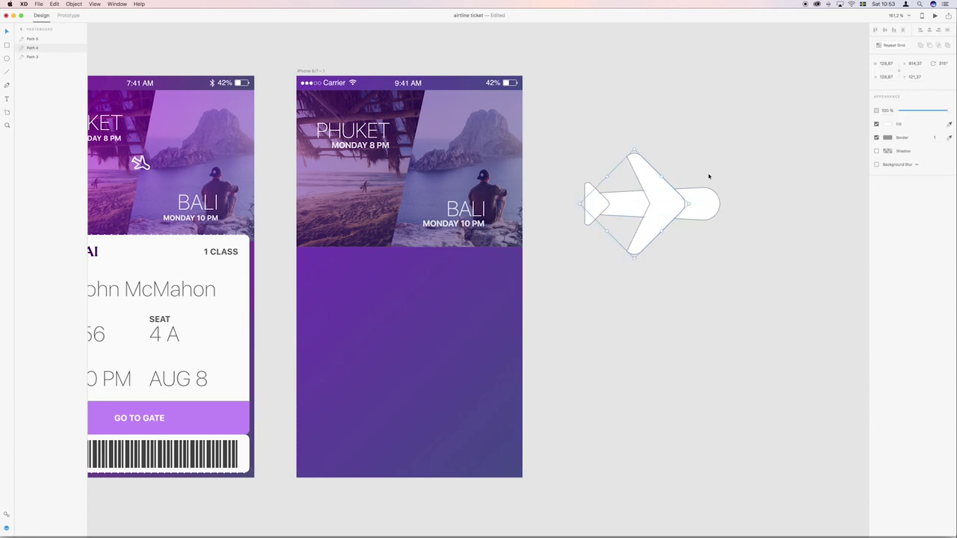
pyautogui.click(718, 250)
pyautogui.moveTo(735, 241); pyautogui.dragTo(591, 182)
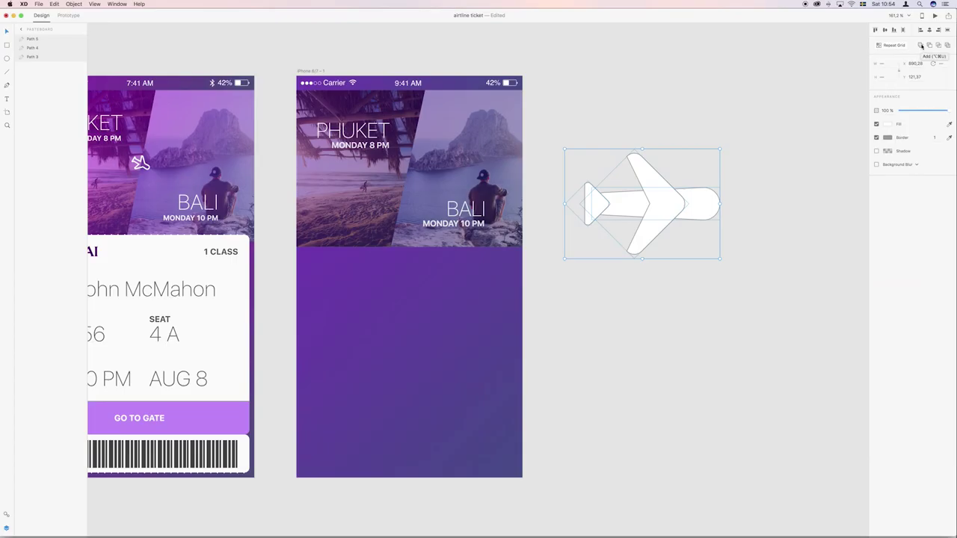
# Union the parts with Add, shrink to an icon, remove fill and set a 2 px border.
pyautogui.click(920, 45)
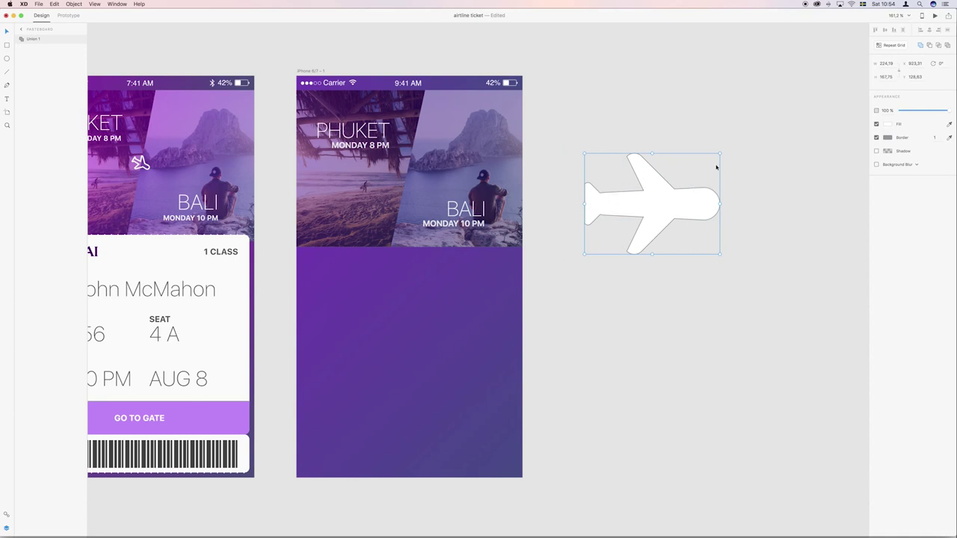
pyautogui.moveTo(720, 154); pyautogui.dragTo(409, 172)
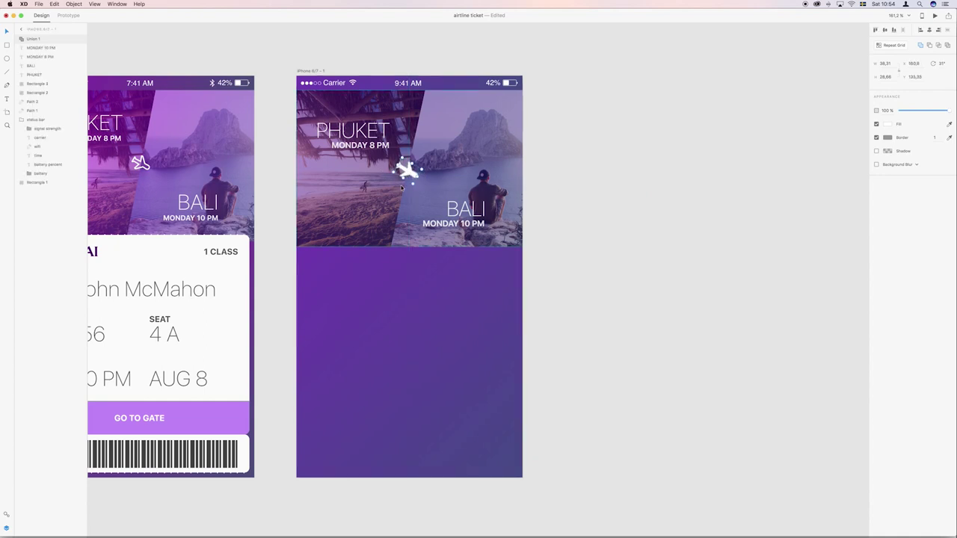
pyautogui.click(876, 123)
pyautogui.click(887, 137)
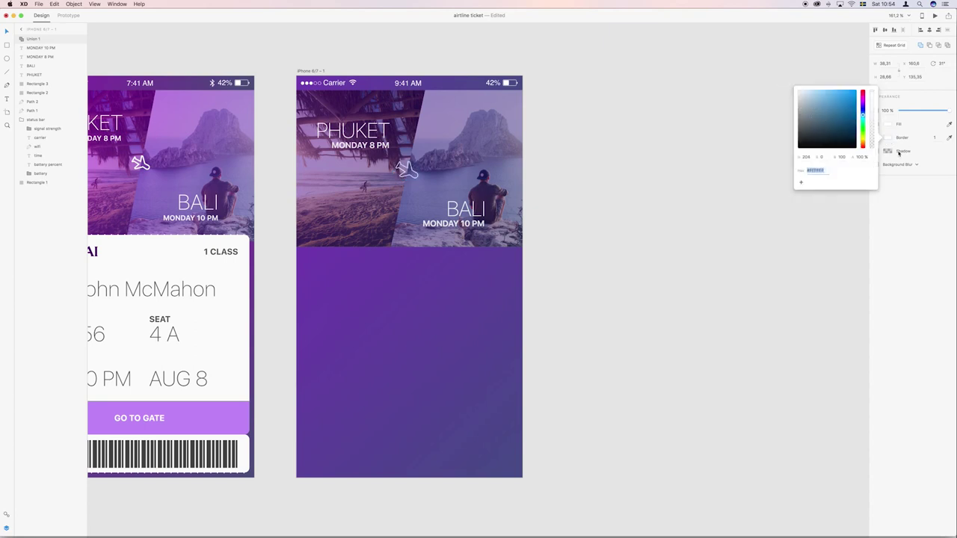
pyautogui.click(935, 137)
pyautogui.write('2')
pyautogui.press('Return')
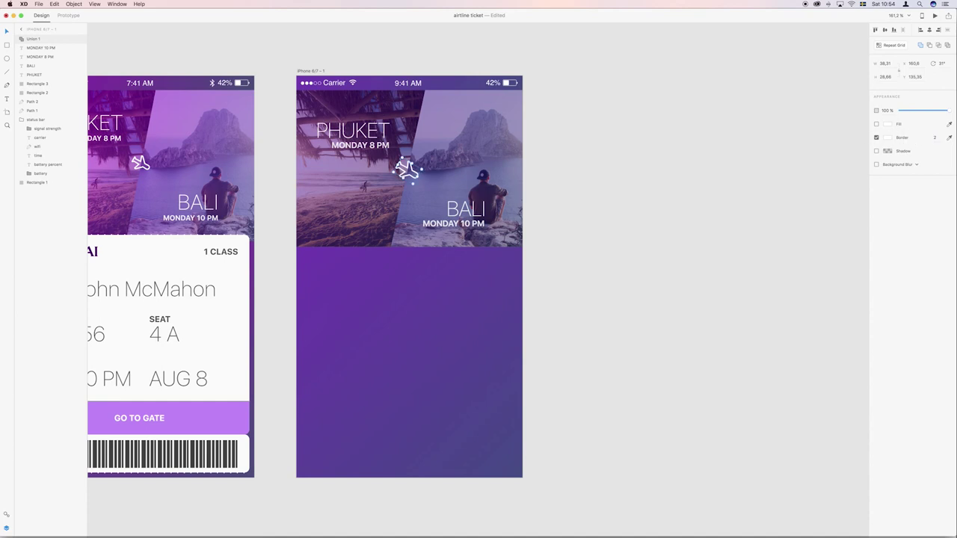
# Adjust the airplane's opacity and position it between PHUKET and BALI.
pyautogui.click(875, 111)
pyautogui.moveTo(407, 170); pyautogui.dragTo(412, 169)
pyautogui.click(572, 176)
# Save the boarding-pass document with Cmd+S and pan around the artboards.
pyautogui.scroll(-2, 574, 179)
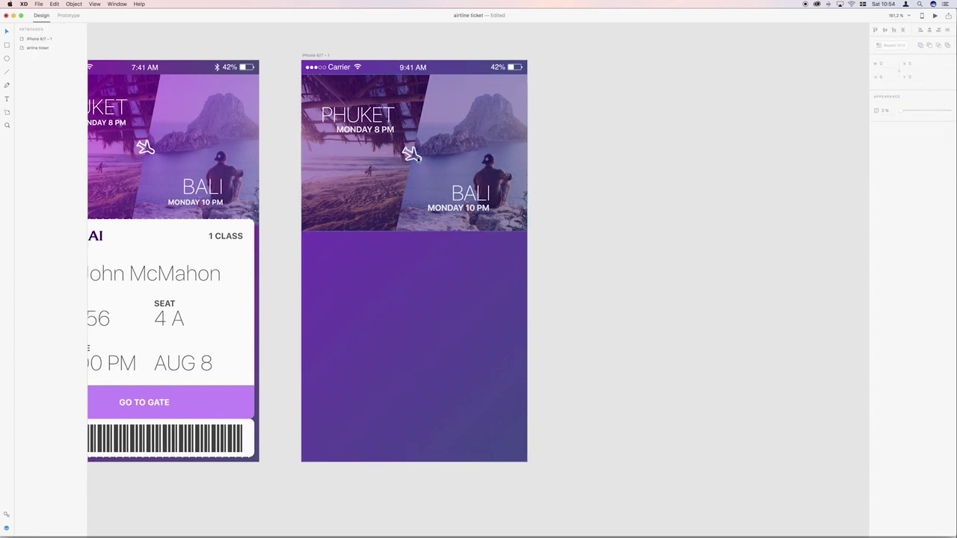
pyautogui.hscroll(-3, 598, 180)
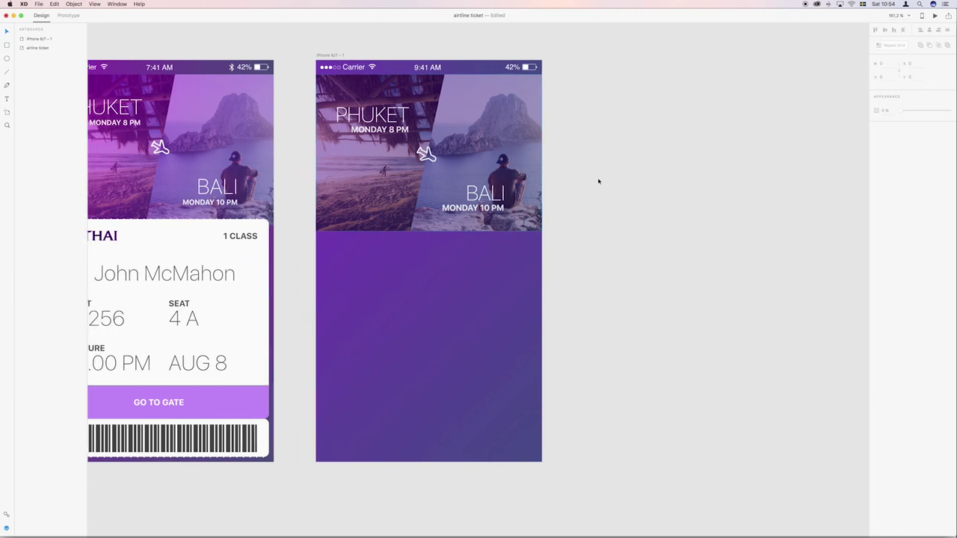
pyautogui.press('super+s')
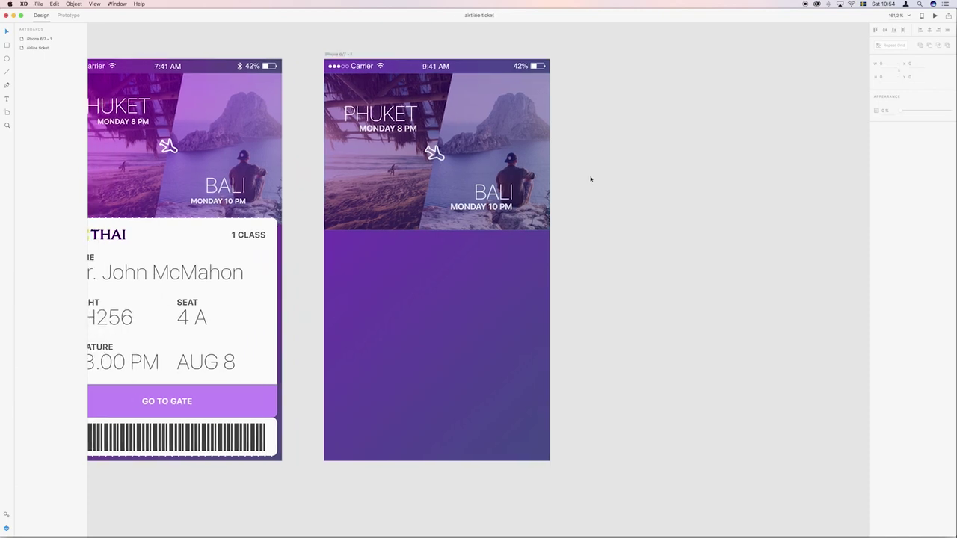
pyautogui.hscroll(-5, 591, 179)
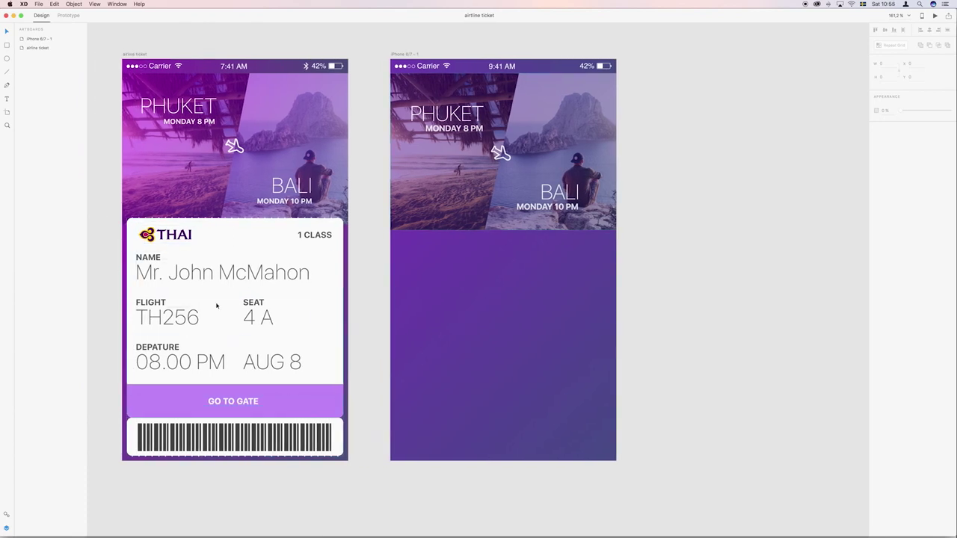
pyautogui.hscroll(-1, 153, 233)
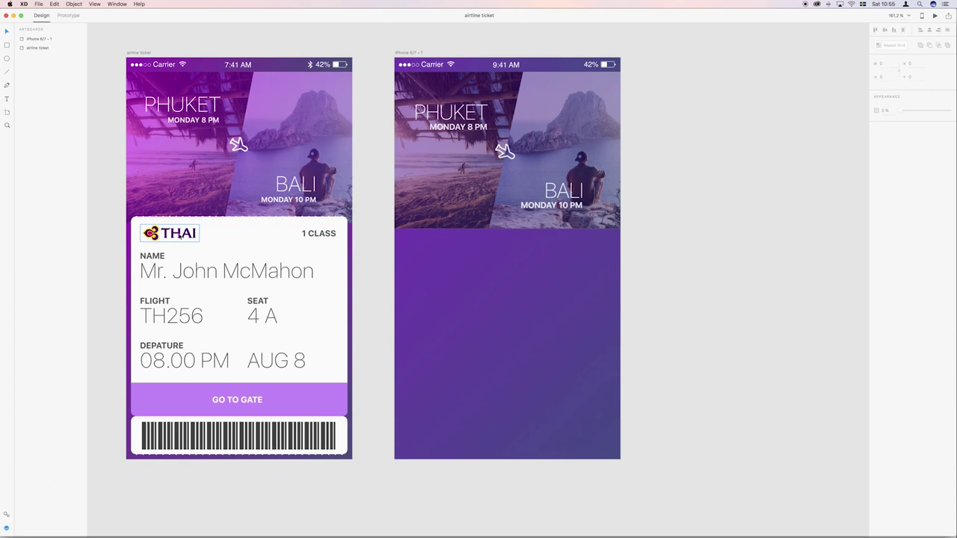
pyautogui.hscroll(1, 170, 233)
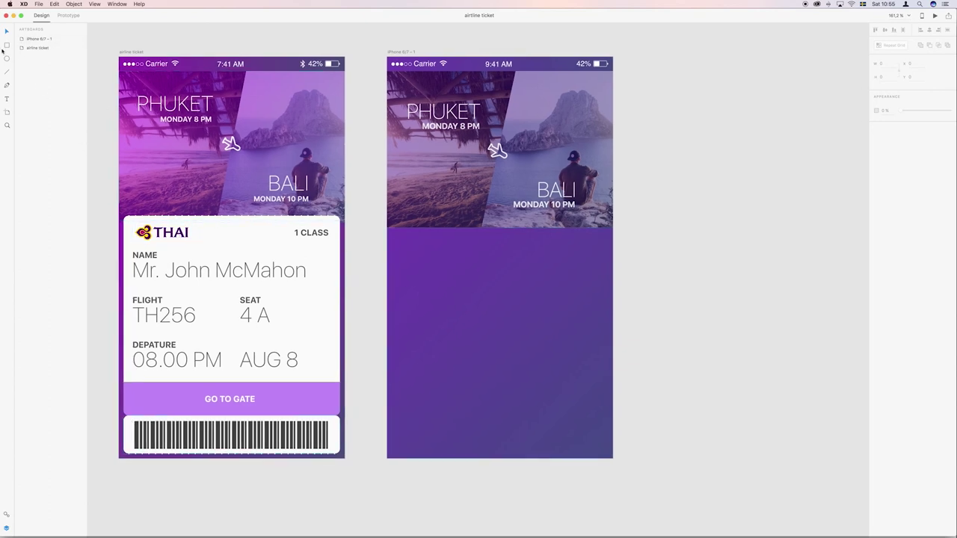
# Draw a card below the header with corner radius 8, no border and fill #FAFAFA.
pyautogui.click(6, 46)
pyautogui.moveTo(392, 218)
pyautogui.mouseDown()
pyautogui.moveTo(566, 320)
pyautogui.moveTo(580, 430)
pyautogui.moveTo(607, 415)
pyautogui.mouseUp()
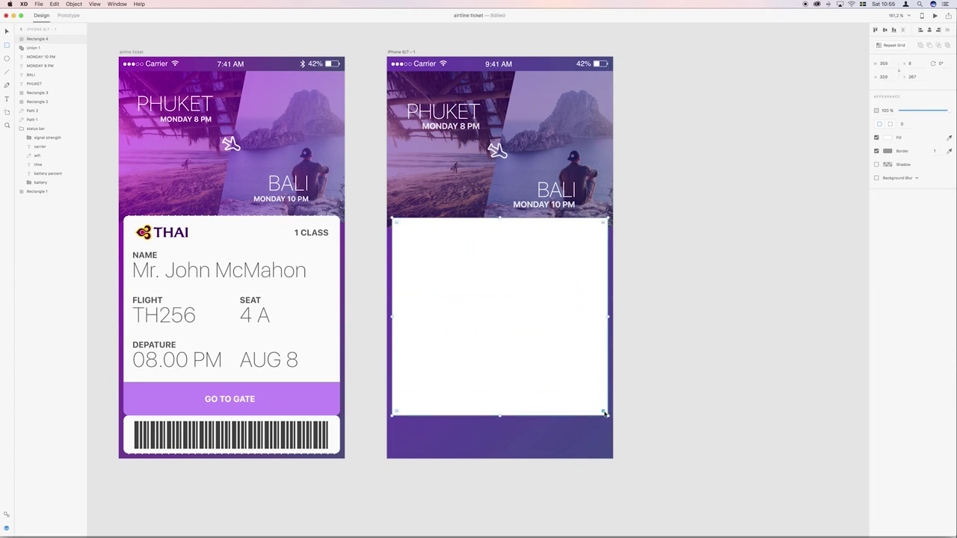
pyautogui.click(902, 124)
pyautogui.write('8')
pyautogui.click(877, 151)
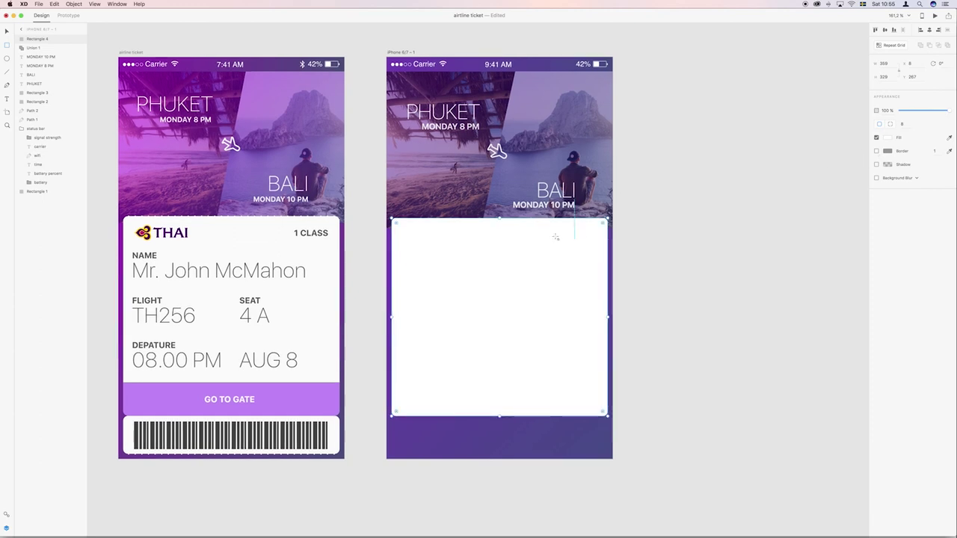
pyautogui.click(888, 138)
pyautogui.moveTo(801, 99); pyautogui.dragTo(795, 96)
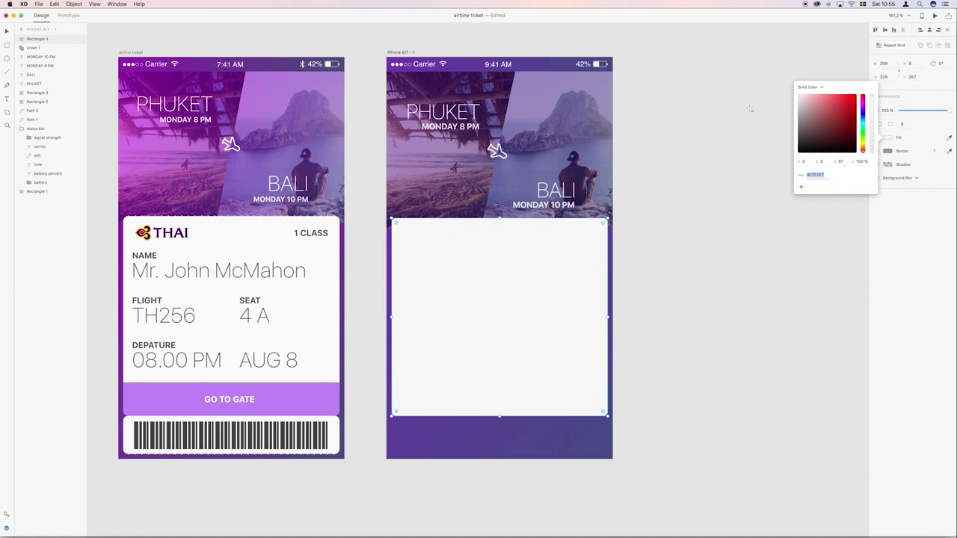
pyautogui.click(7, 33)
# Duplicate the card and resize the copy into a short strip at the bottom.
pyautogui.click(628, 271)
pyautogui.click(580, 301)
pyautogui.press('super+d')
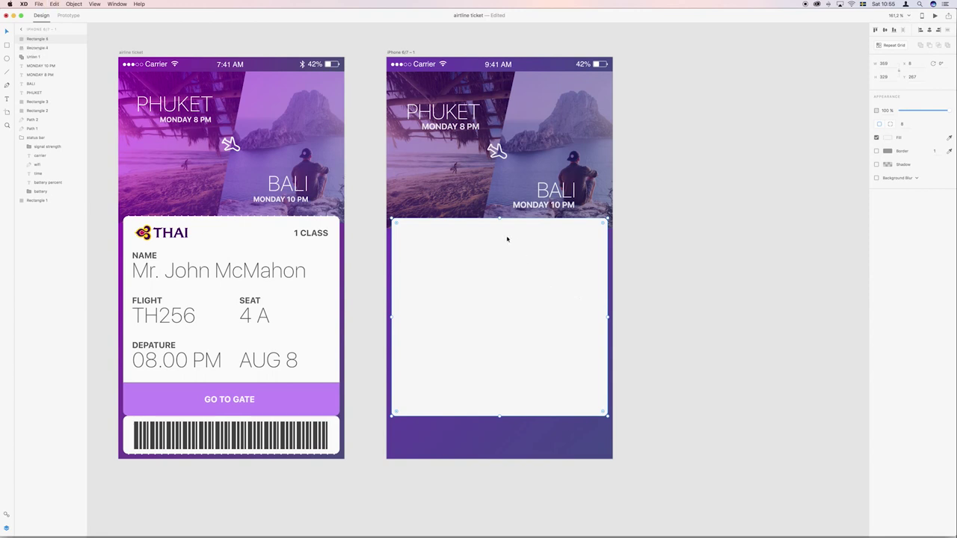
pyautogui.moveTo(499, 220); pyautogui.dragTo(497, 455)
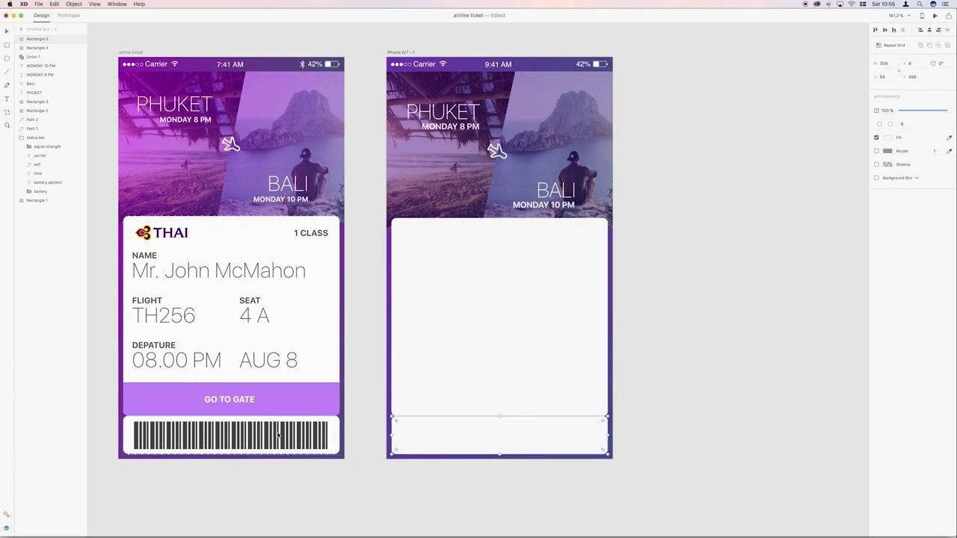
pyautogui.click(692, 452)
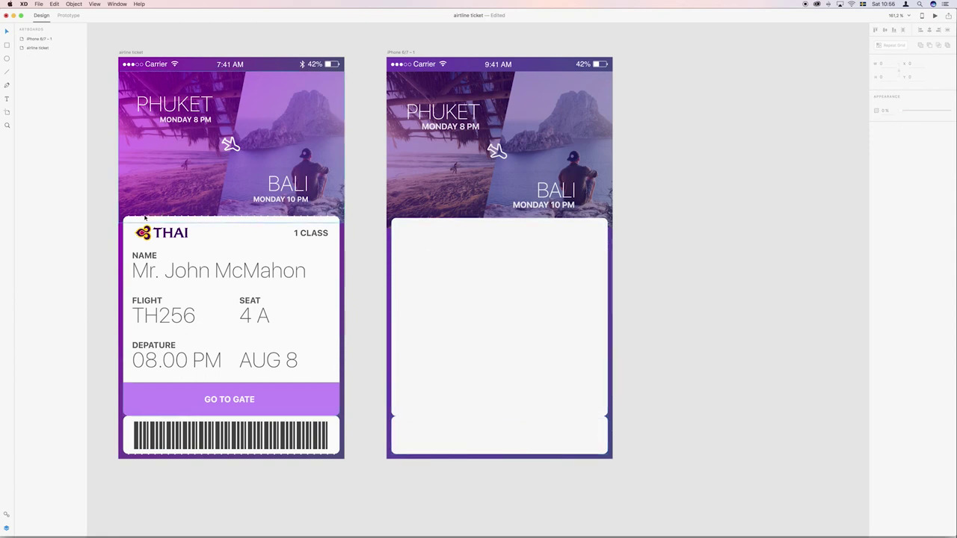
pyautogui.moveTo(124, 210); pyautogui.dragTo(220, 252)
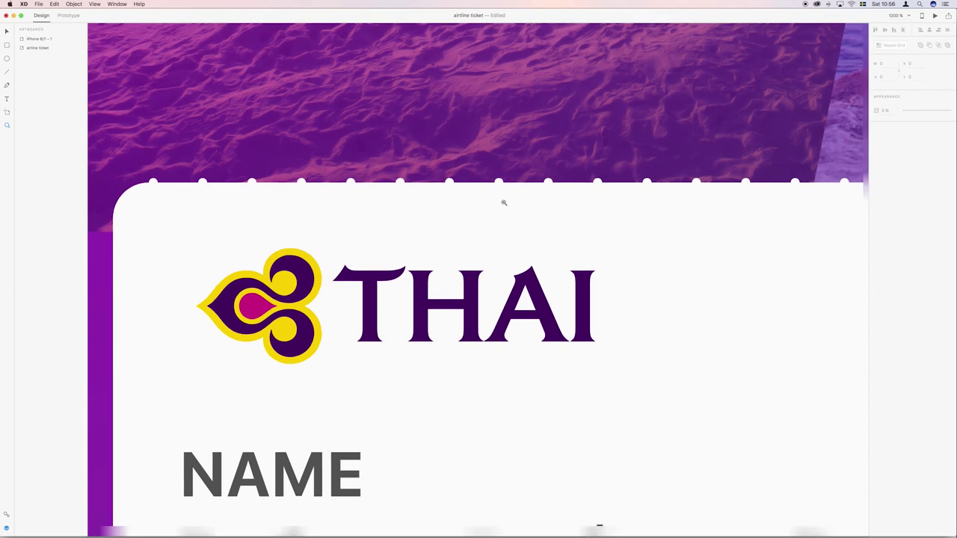
pyautogui.scroll(-5, 504, 202)
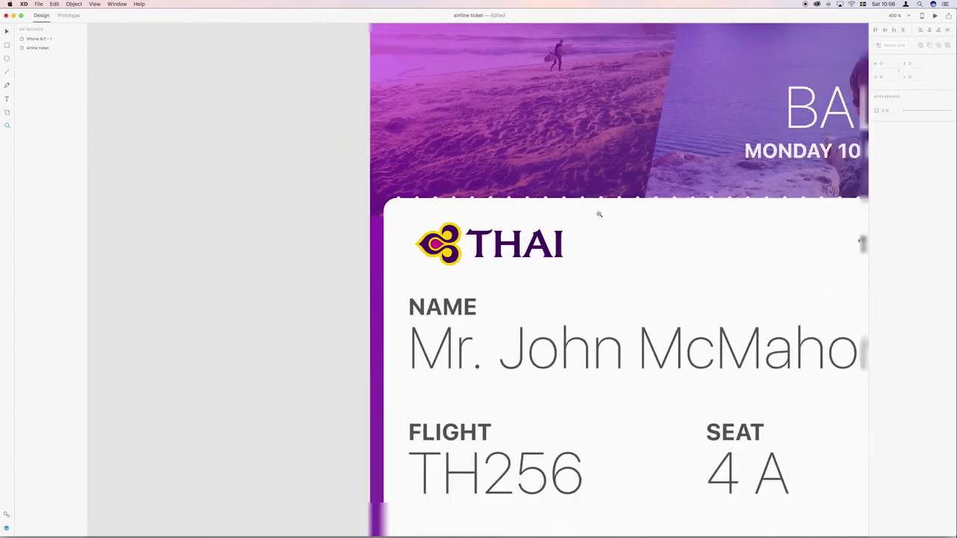
pyautogui.scroll(-5, 599, 215)
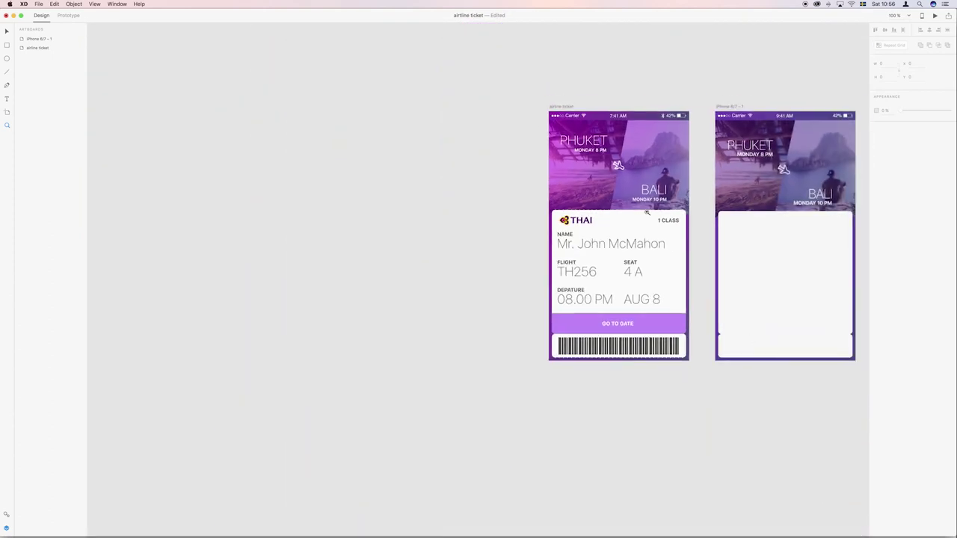
pyautogui.scroll(3, 630, 212)
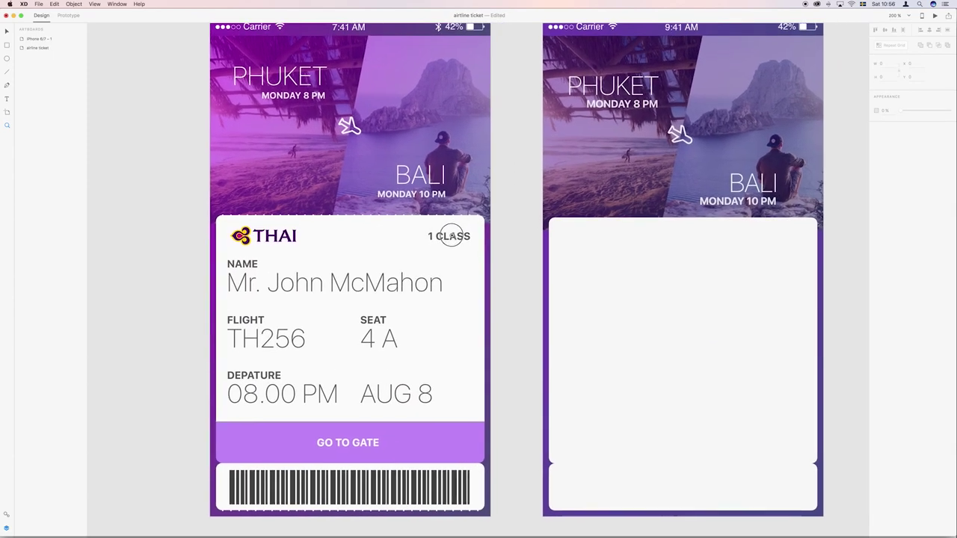
pyautogui.scroll(-3, 450, 238)
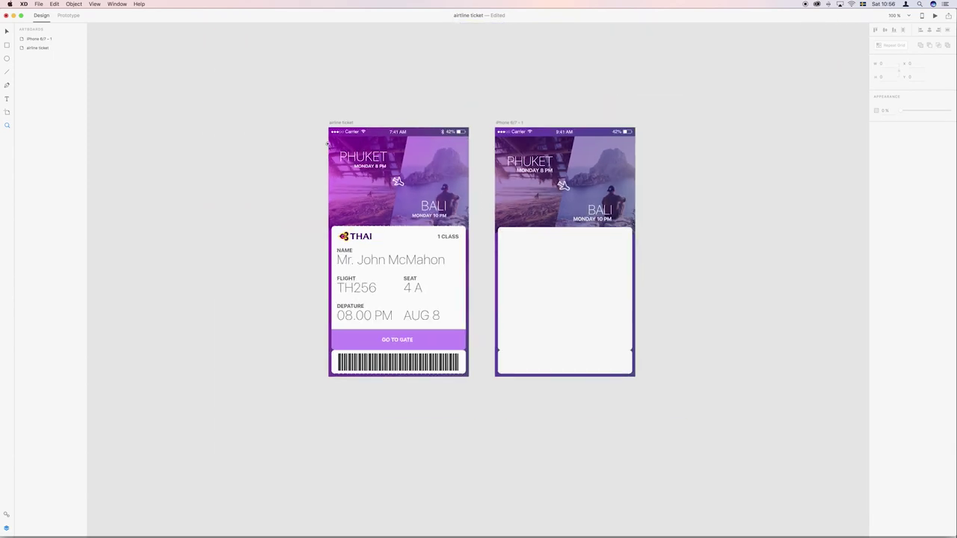
pyautogui.moveTo(325, 128); pyautogui.dragTo(486, 391)
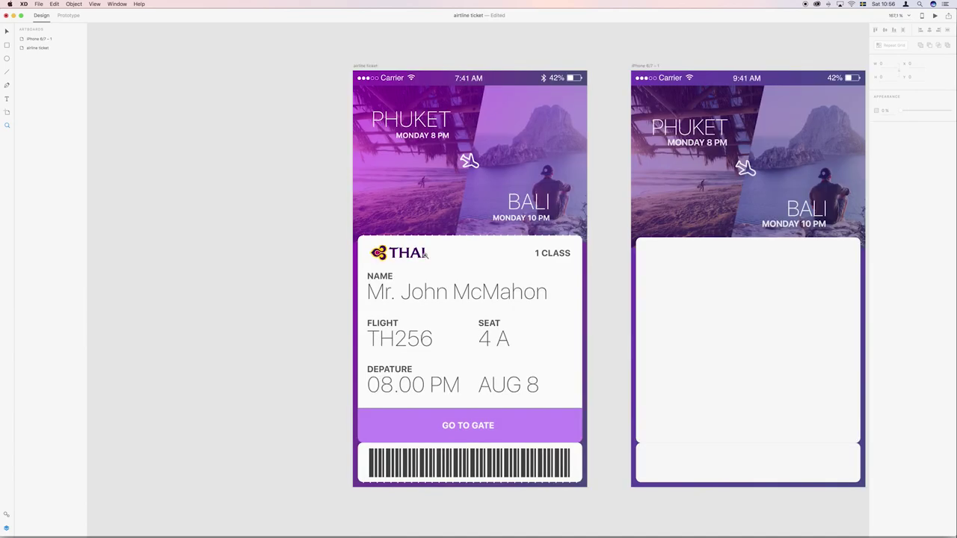
pyautogui.moveTo(549, 253); pyautogui.dragTo(356, 238)
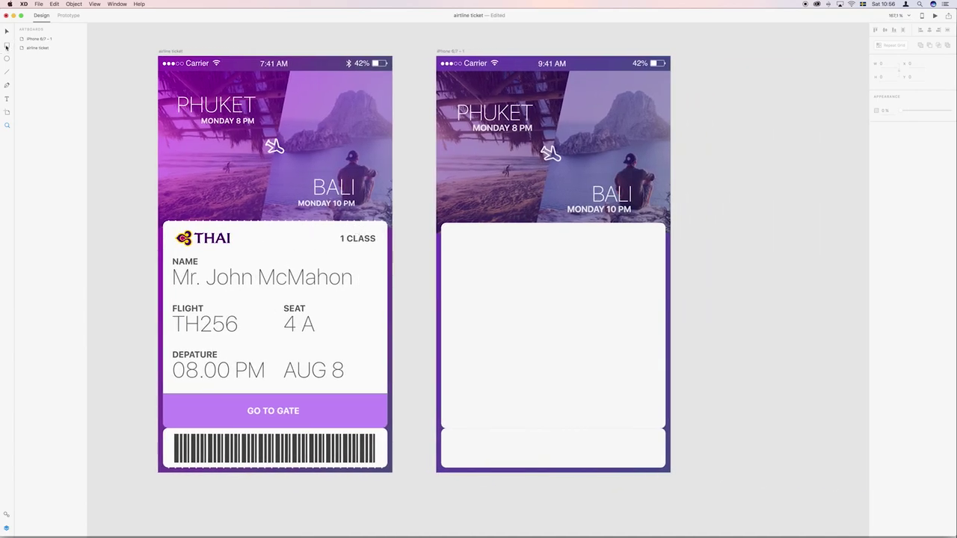
# Draw a thin vertical bar, round it into a pill and remove its border.
pyautogui.click(7, 46)
pyautogui.hscroll(-1, 300, 262)
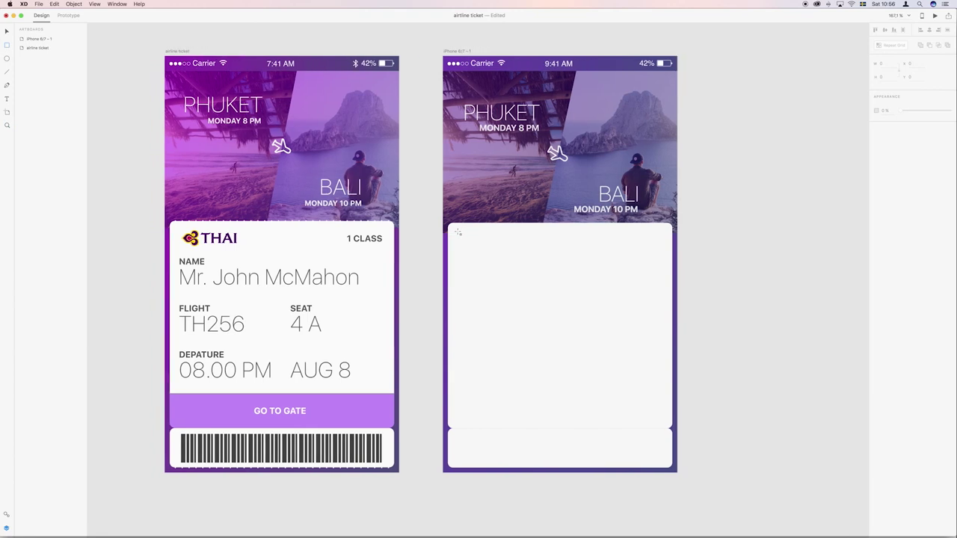
pyautogui.moveTo(459, 218)
pyautogui.mouseDown()
pyautogui.moveTo(461, 195)
pyautogui.moveTo(491, 274)
pyautogui.mouseUp()
pyautogui.scroll(-1, 491, 274)
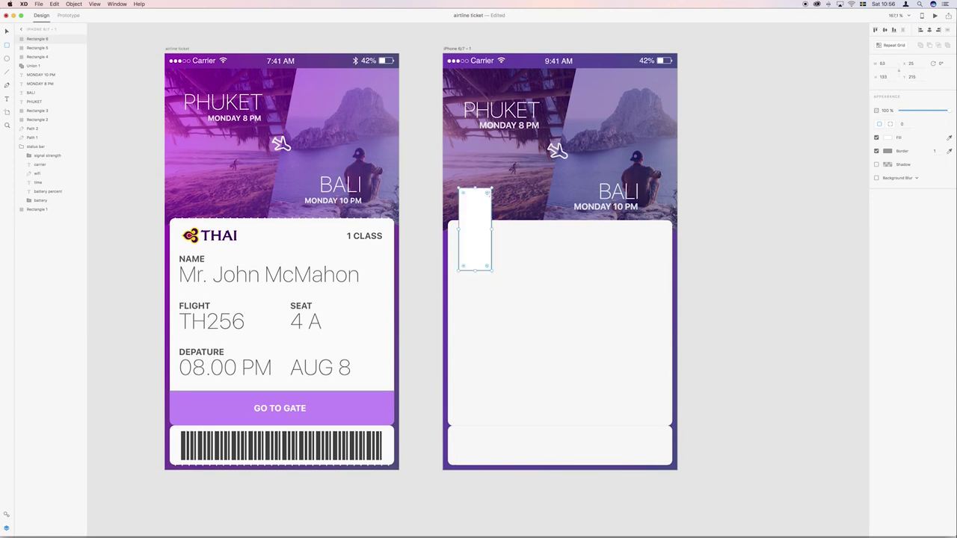
pyautogui.moveTo(488, 194); pyautogui.dragTo(460, 197)
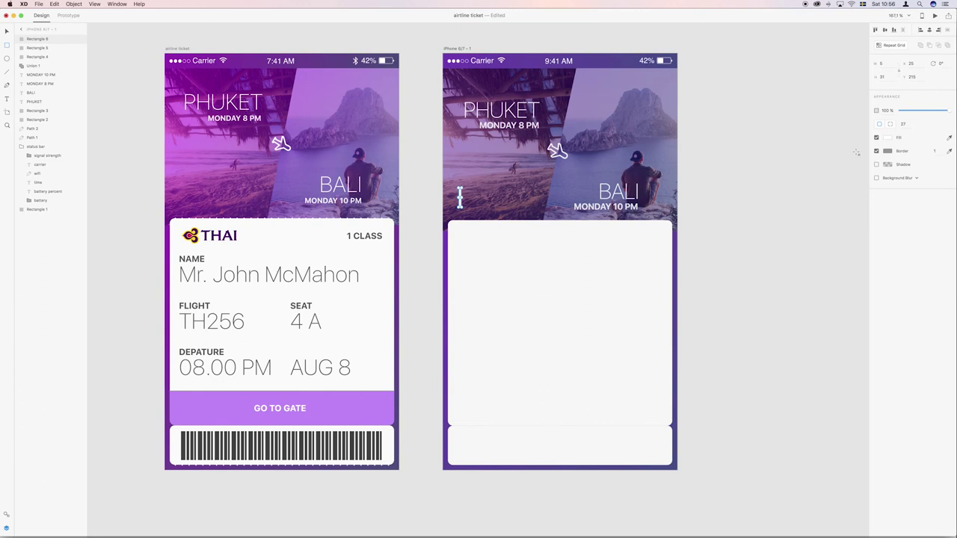
pyautogui.click(878, 152)
# Move the bar onto the card's top edge and repeat-grid it along the edge with tighter spacing.
pyautogui.scroll(5, 563, 222)
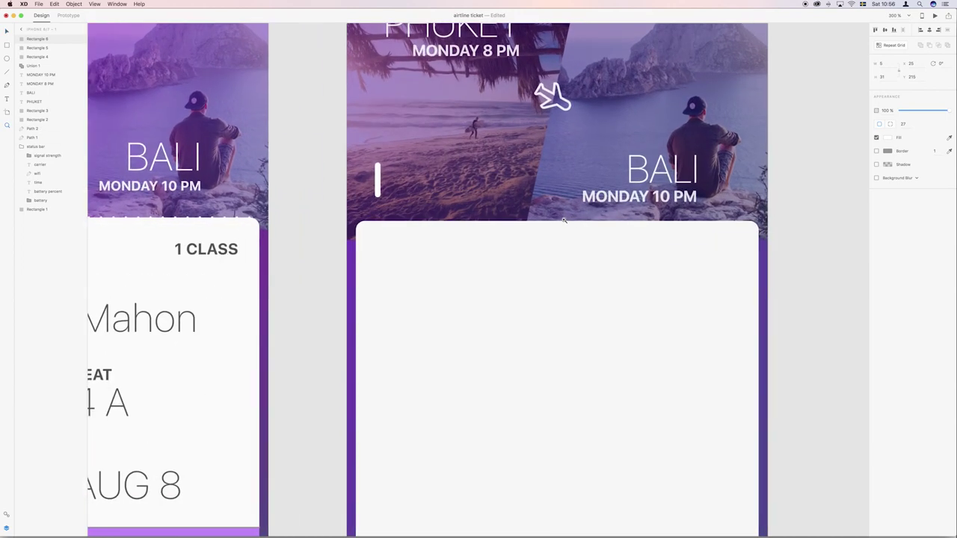
pyautogui.scroll(2, 542, 217)
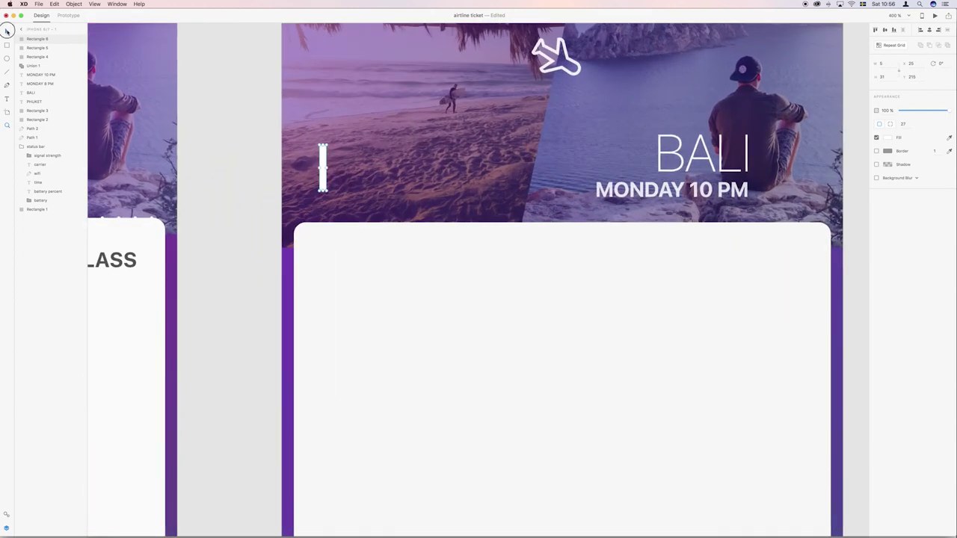
pyautogui.moveTo(323, 168); pyautogui.dragTo(312, 234)
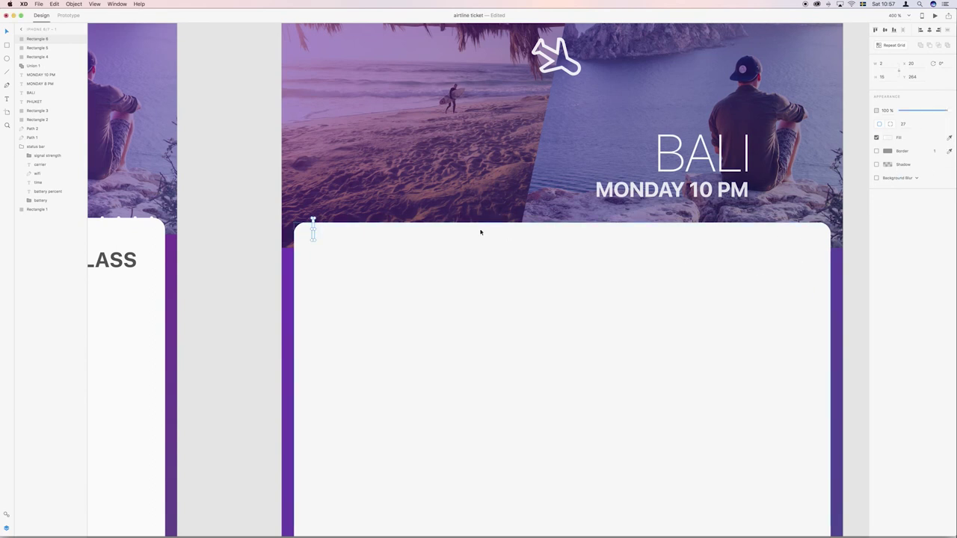
pyautogui.click(315, 229)
pyautogui.press('super+r')
pyautogui.moveTo(316, 227); pyautogui.dragTo(731, 294)
pyautogui.moveTo(562, 229); pyautogui.dragTo(410, 232)
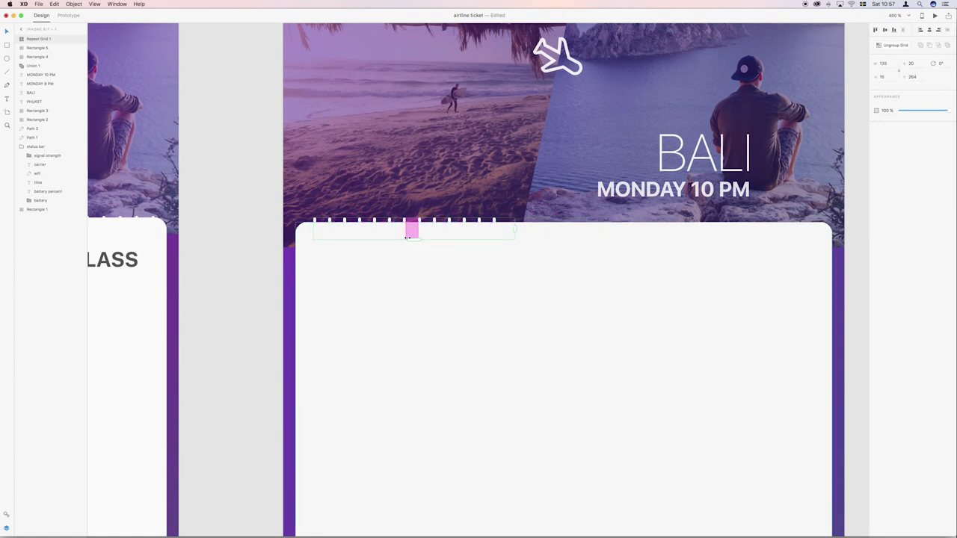
# Stretch the notch Repeat Grid across the full card width and nudge it down onto the top edge.
pyautogui.moveTo(514, 229); pyautogui.dragTo(818, 273)
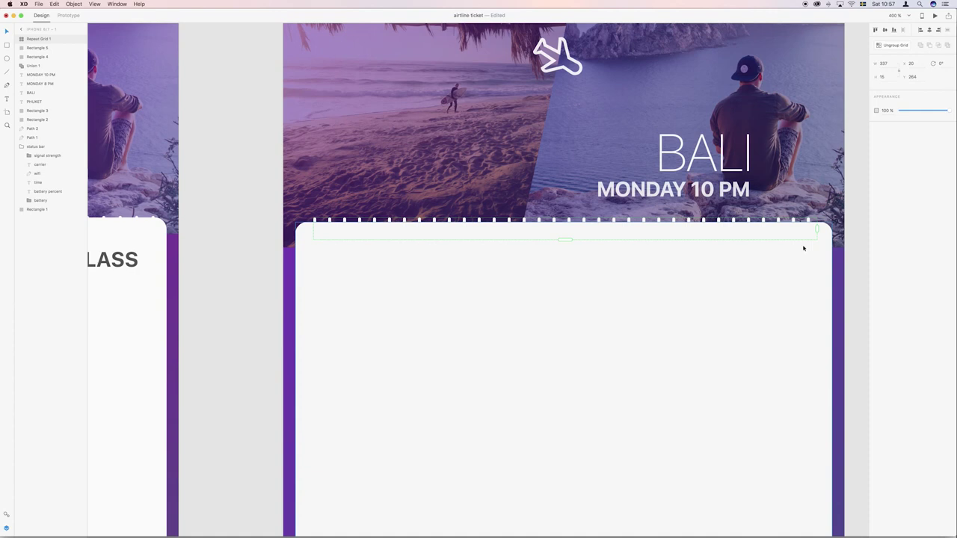
pyautogui.hscroll(3, 569, 238)
pyautogui.moveTo(365, 226); pyautogui.dragTo(370, 226)
pyautogui.scroll(-2, 419, 218)
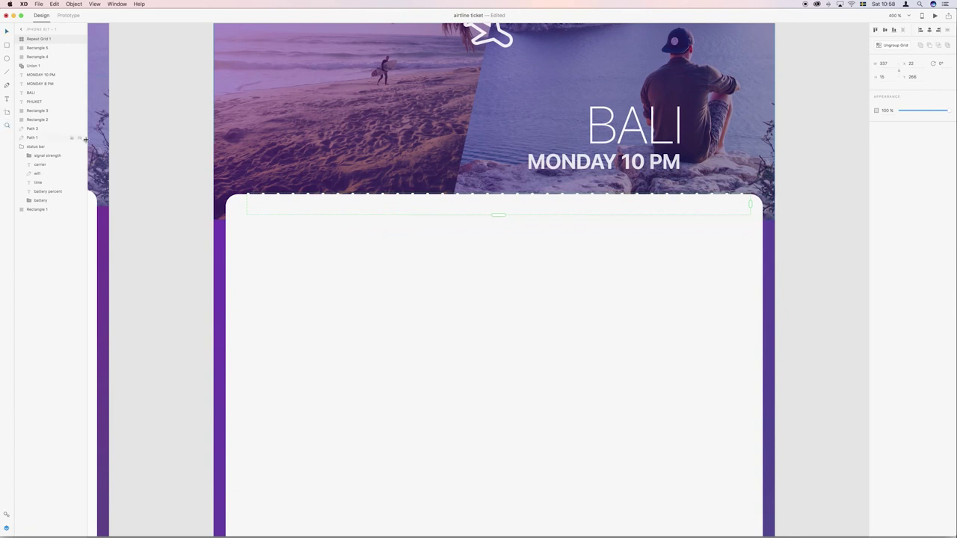
pyautogui.keyDown('alt'); pyautogui.click(544, 240); pyautogui.keyUp('alt')
pyautogui.scroll(-5, 535, 237)
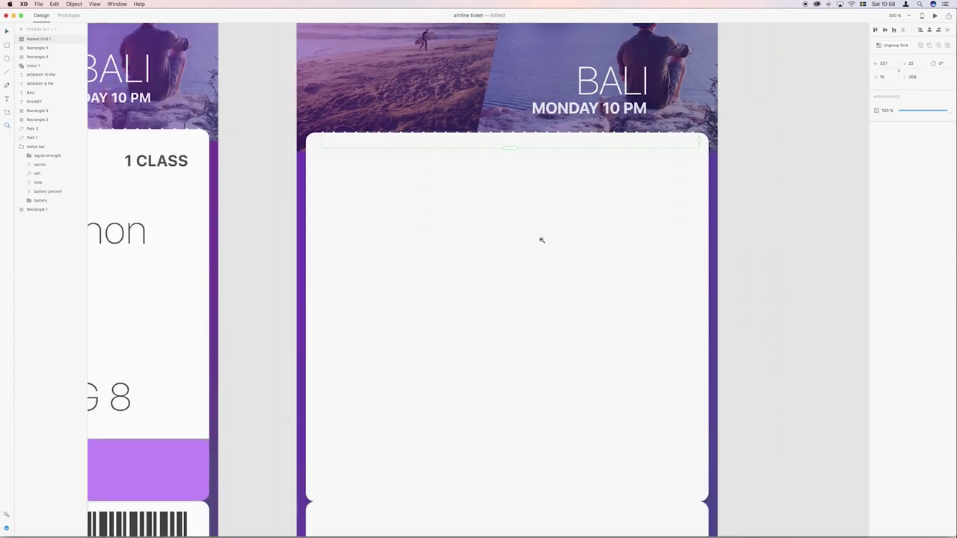
# Duplicate the notch row with Cmd+D.
pyautogui.click(7, 32)
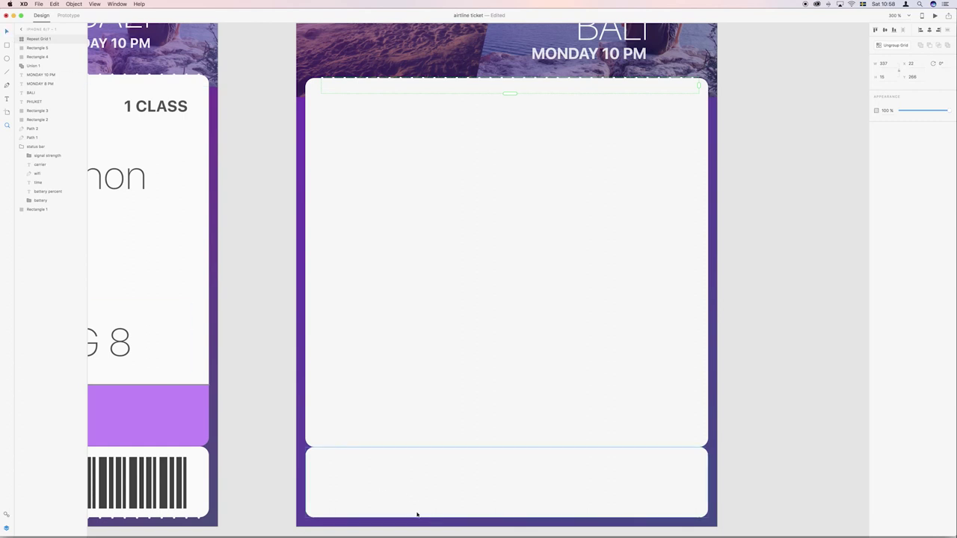
pyautogui.hscroll(1, 145, 157)
pyautogui.press('super+d')
pyautogui.hscroll(-1, 404, 81)
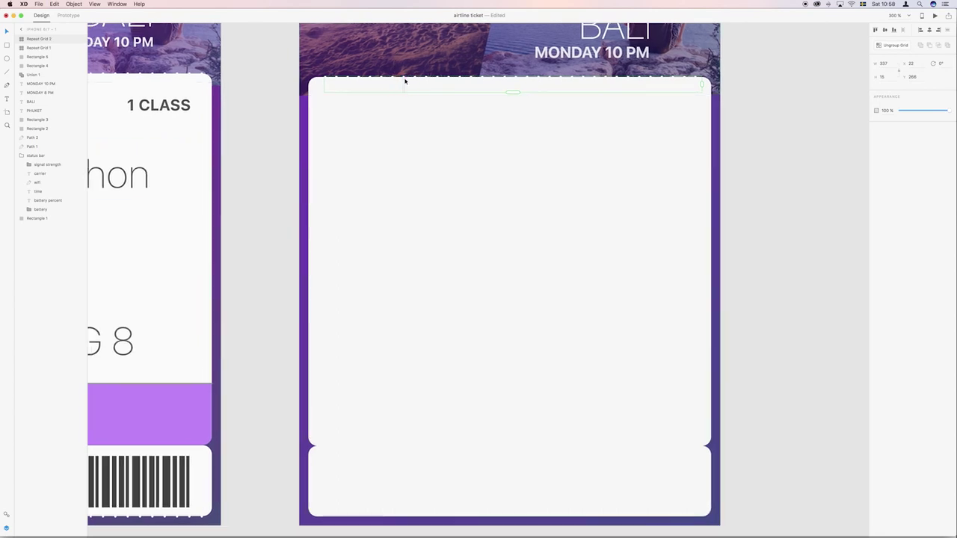
# Stretch the copied notch grid down to the ticket stub's bottom edge, then zoom out to both tickets.
pyautogui.moveTo(404, 91); pyautogui.dragTo(399, 508)
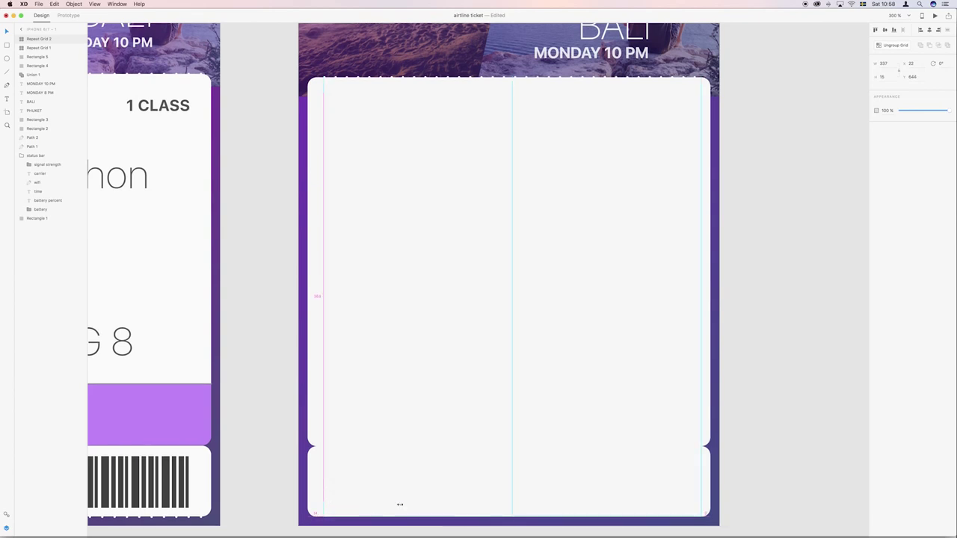
pyautogui.click(741, 317)
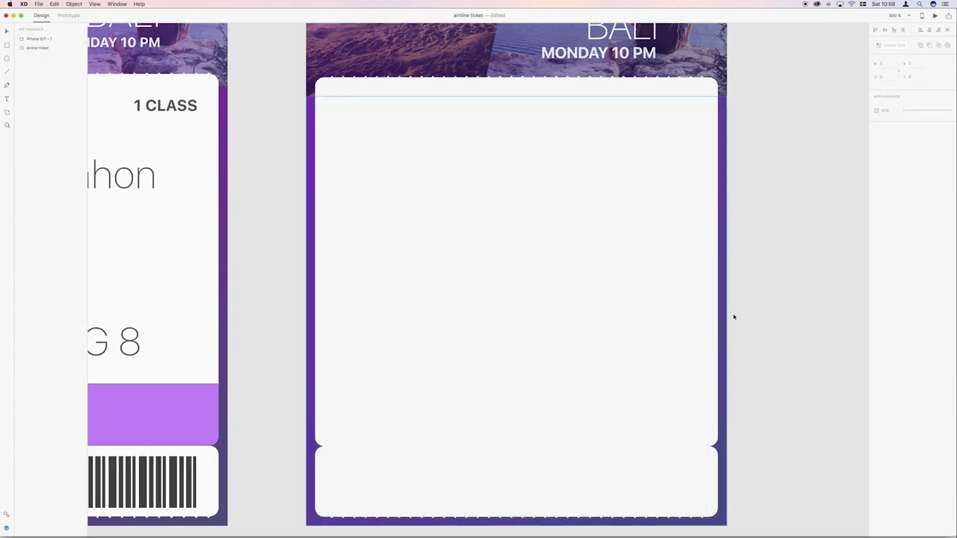
pyautogui.scroll(1, 658, 527)
pyautogui.hscroll(1, 517, 510)
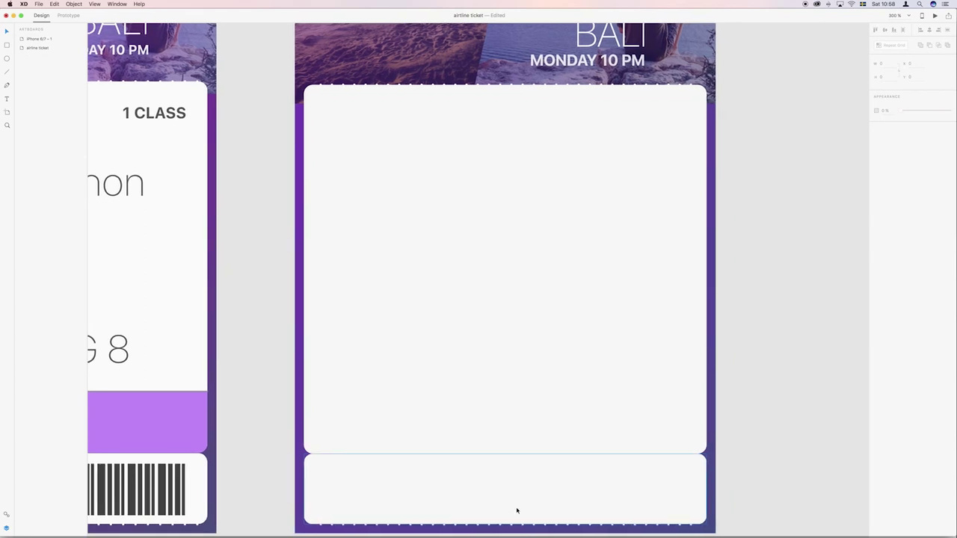
pyautogui.scroll(-2, 362, 514)
pyautogui.hscroll(-1, 359, 509)
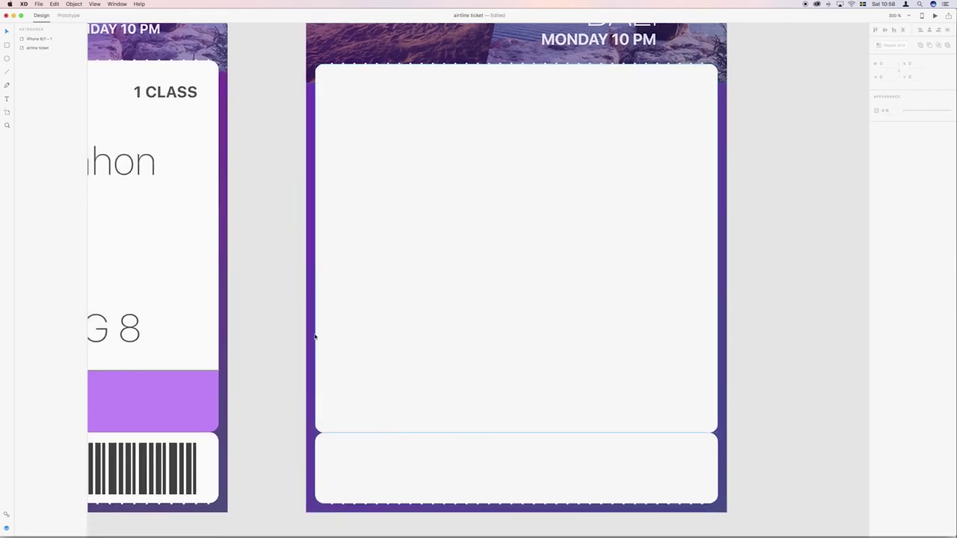
pyautogui.click(8, 125)
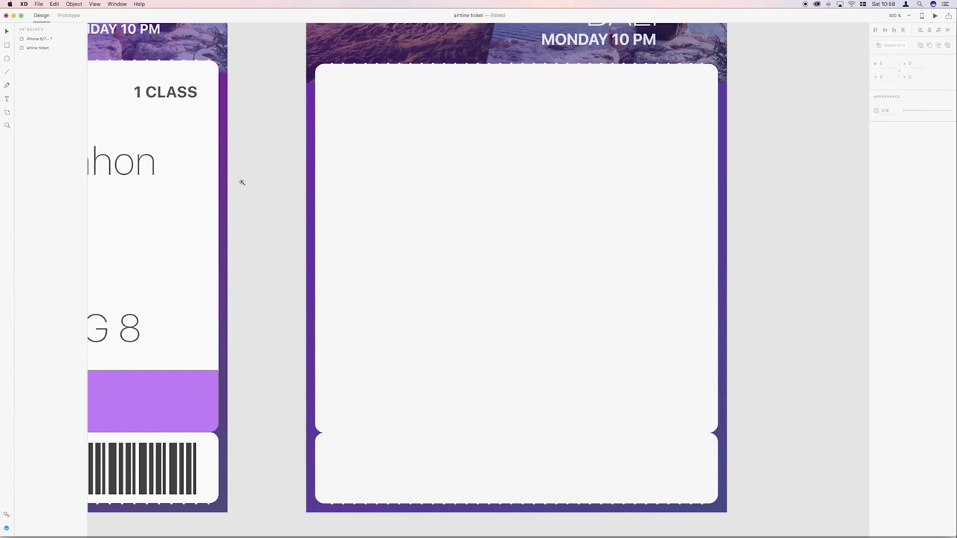
pyautogui.keyDown('alt'); pyautogui.click(322, 205); pyautogui.keyUp('alt')
pyautogui.moveTo(326, 193); pyautogui.dragTo(470, 248)
# Copy the THAI logo from the original ticket and delete a misplaced copy.
pyautogui.scroll(-1, 470, 247)
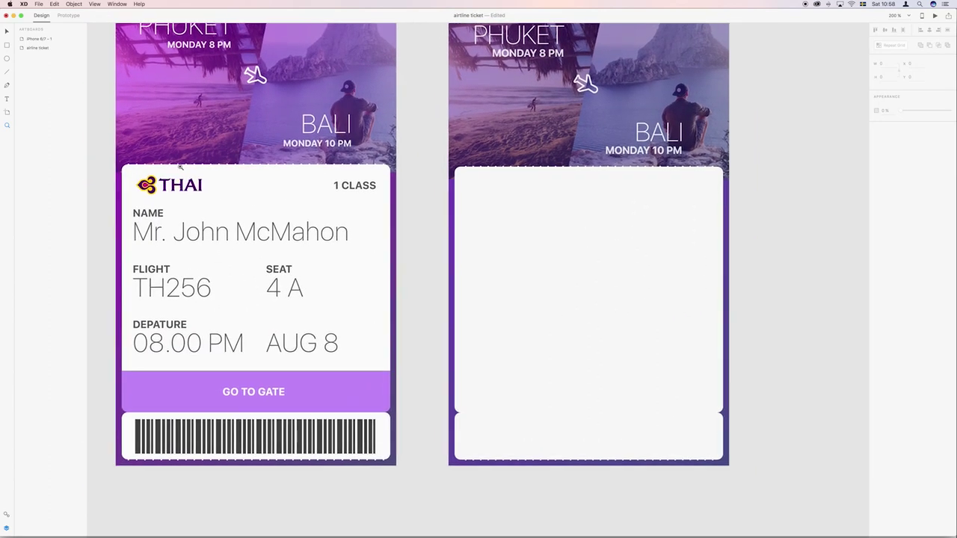
pyautogui.press('v')
pyautogui.click(169, 185)
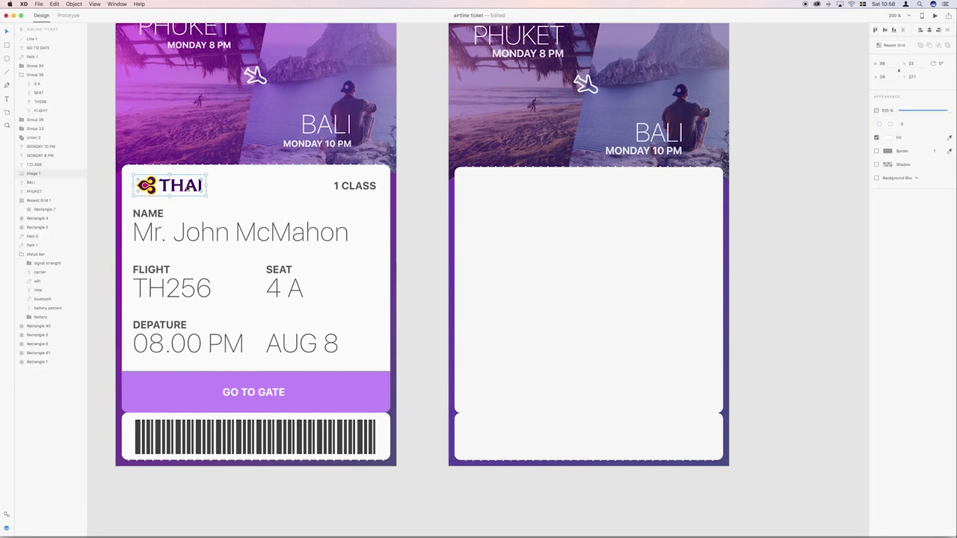
pyautogui.press('super+v')
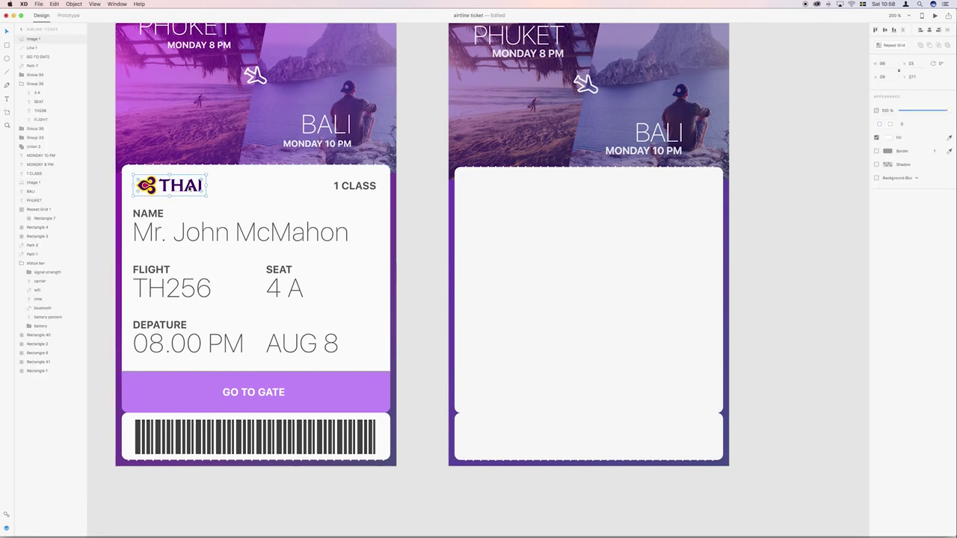
pyautogui.scroll(-1, 171, 187)
pyautogui.scroll(1, 172, 185)
pyautogui.moveTo(171, 185); pyautogui.dragTo(502, 189)
pyautogui.press('BackSpace')
# Paste the THAI logo onto the top-left of the new ticket artboard.
pyautogui.scroll(5, 502, 190)
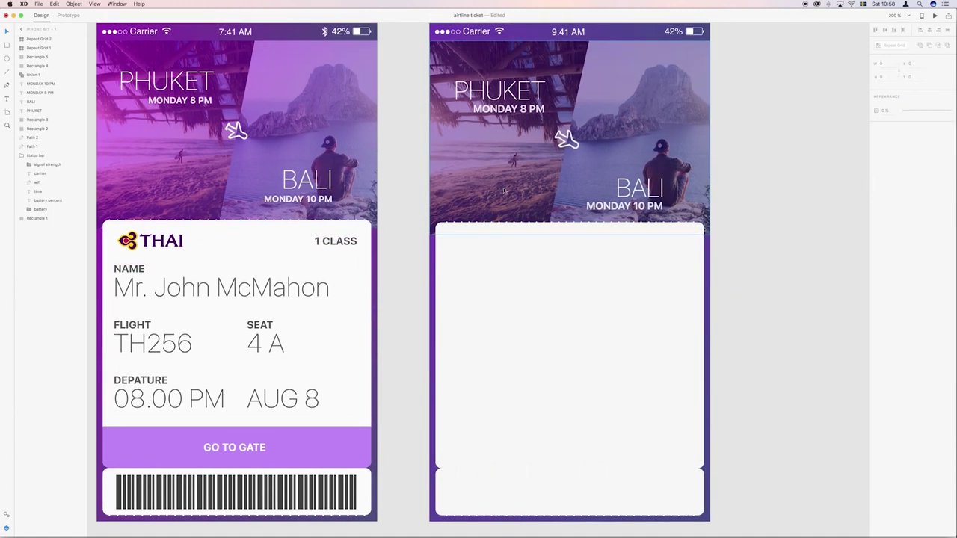
pyautogui.click(448, 41)
pyautogui.press('super+z')
pyautogui.scroll(-3, 450, 334)
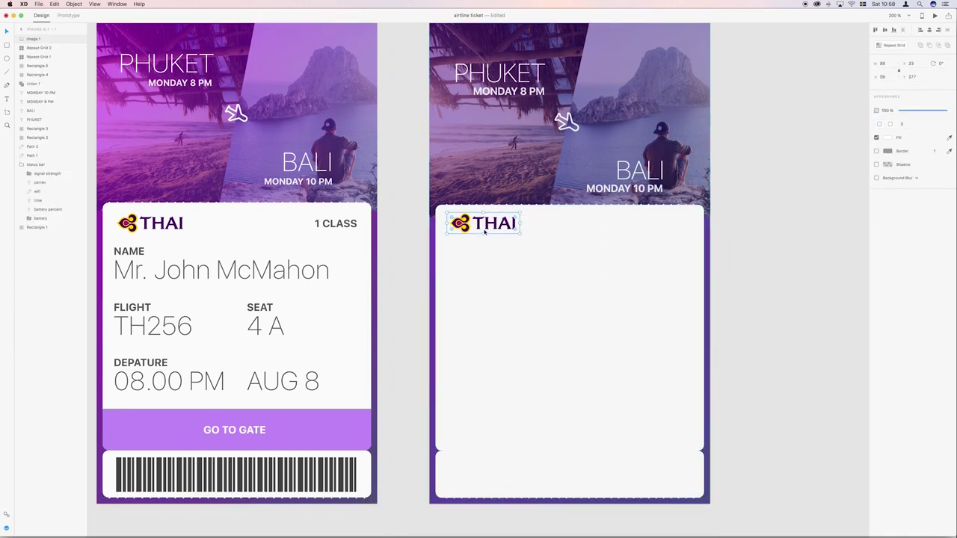
pyautogui.hscroll(2, 492, 228)
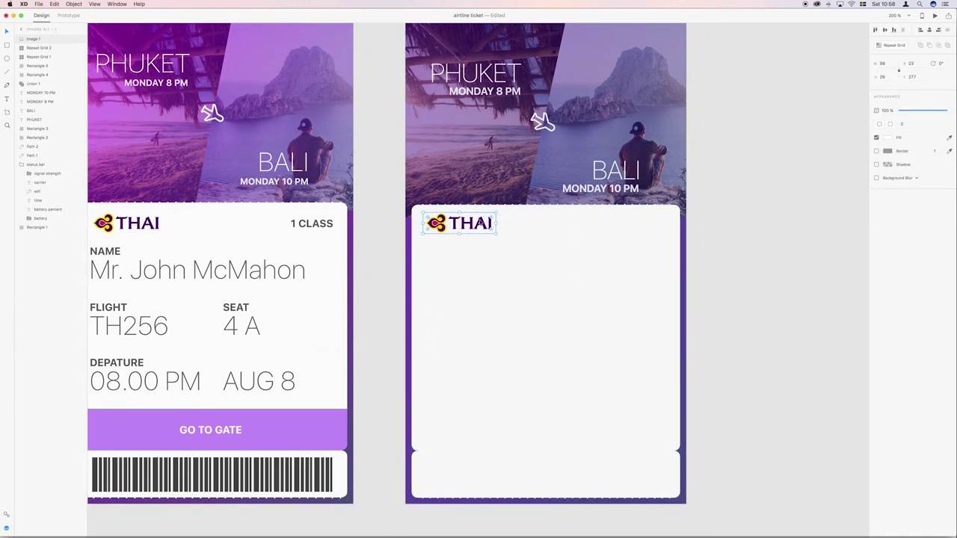
pyautogui.scroll(-2, 483, 223)
pyautogui.hscroll(-2, 483, 223)
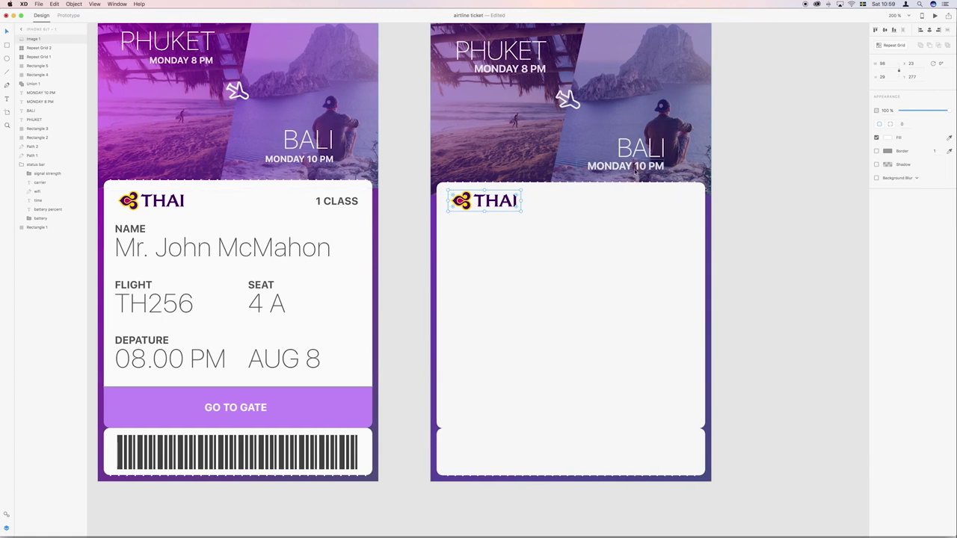
# Duplicate MONDAY 10 PM to the card's top-right, make it dark grey and retype it as 1 CLASS.
pyautogui.click(636, 168)
pyautogui.press('super+d')
pyautogui.moveTo(632, 167); pyautogui.dragTo(658, 203)
pyautogui.click(888, 196)
pyautogui.click(822, 193)
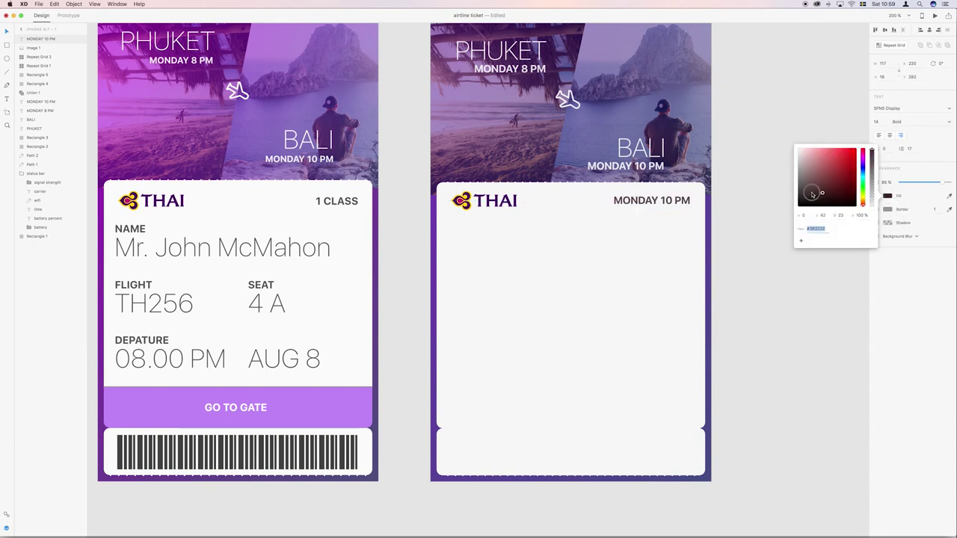
pyautogui.click(724, 199)
pyautogui.doubleClick(640, 200)
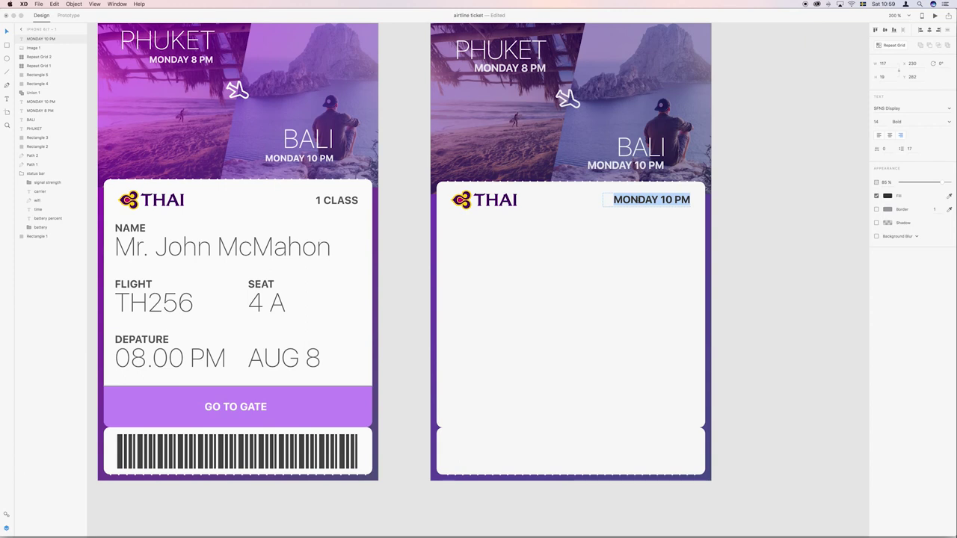
pyautogui.write('1 CLASS')
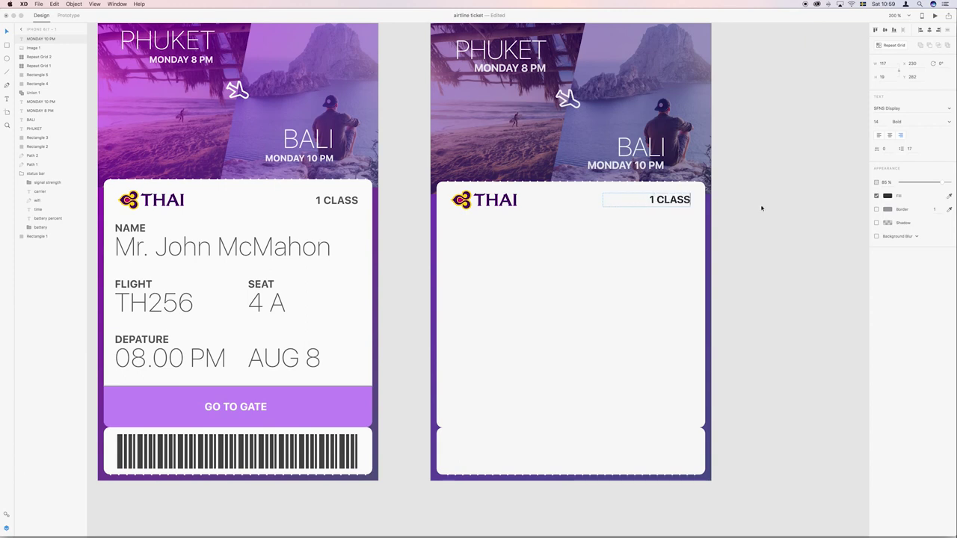
# Compare the label with the original 1 CLASS and place a duplicate just below it.
pyautogui.click(880, 123)
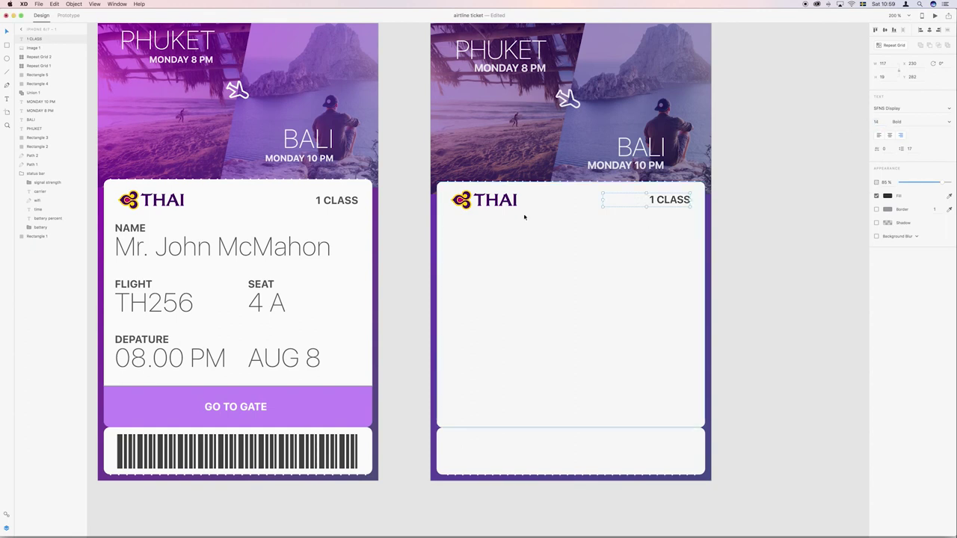
pyautogui.click(338, 201)
pyautogui.click(416, 231)
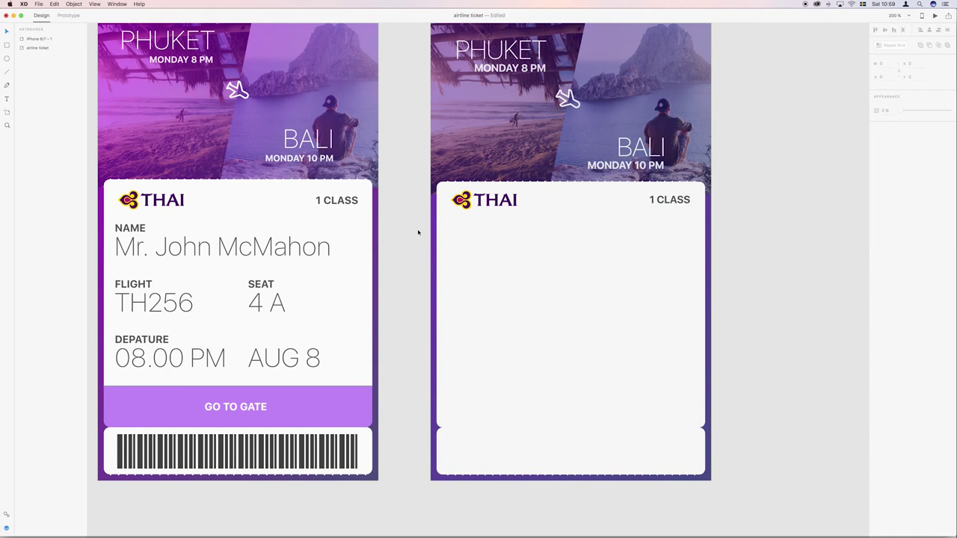
pyautogui.click(643, 206)
pyautogui.moveTo(645, 204); pyautogui.dragTo(650, 232)
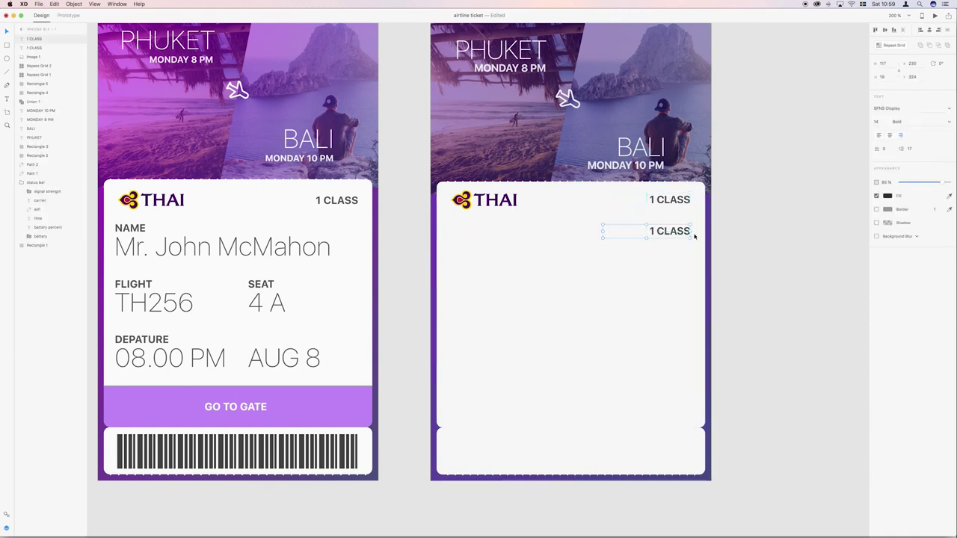
# Left-align the duplicated label, move it to the card's left margin and retype it as NAME.
pyautogui.click(879, 135)
pyautogui.moveTo(626, 235); pyautogui.dragTo(478, 232)
pyautogui.doubleClick(479, 232)
pyautogui.press('super+a')
pyautogui.write('NAMW')
pyautogui.press('BackSpace')
pyautogui.write('E')
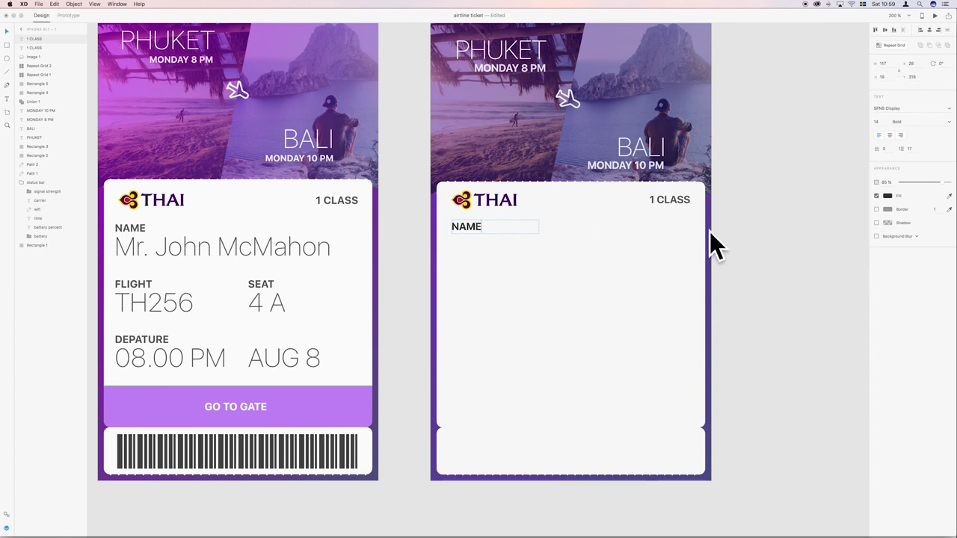
pyautogui.press('Escape')
# Duplicate the PHUKET title below NAME, give it NAME's dark colour and left-align it.
pyautogui.click(529, 49)
pyautogui.press('super+d')
pyautogui.moveTo(509, 49); pyautogui.dragTo(502, 248)
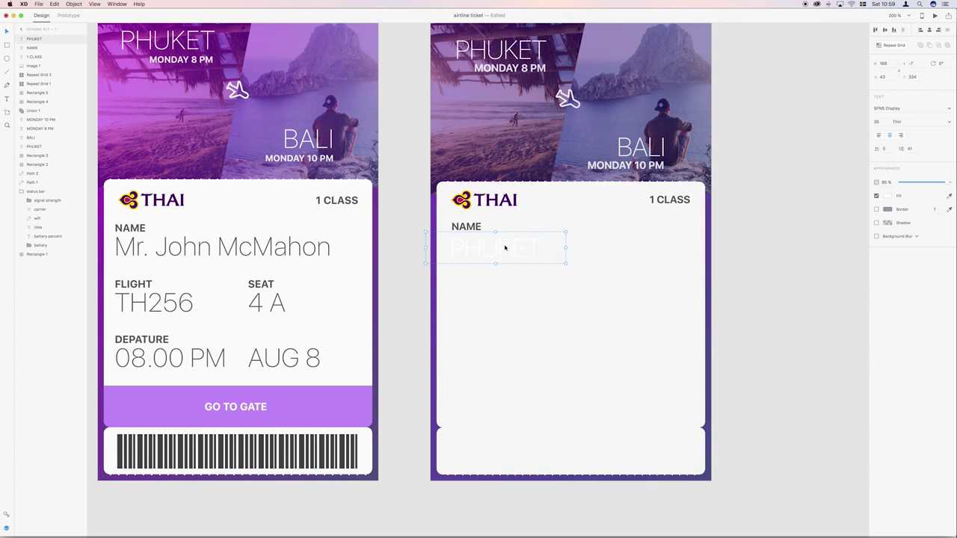
pyautogui.click(950, 196)
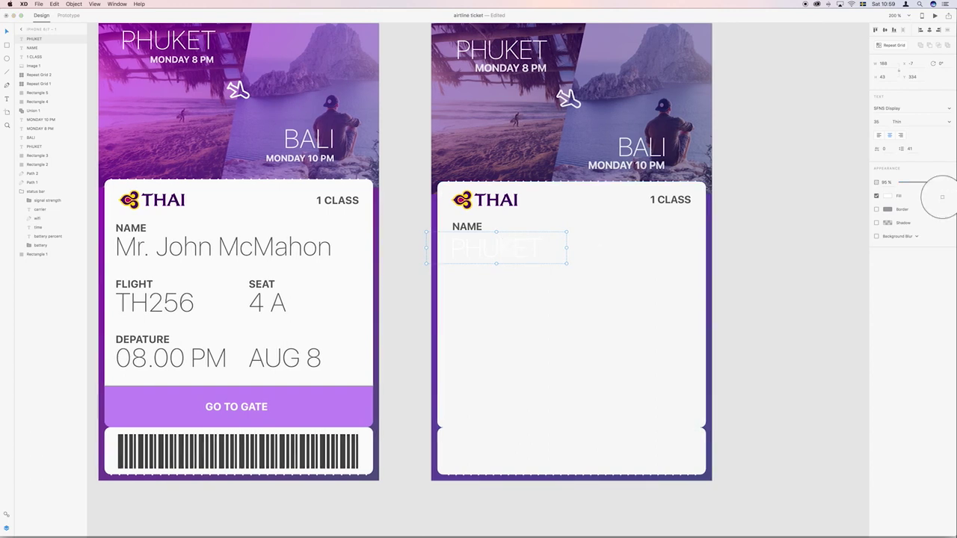
pyautogui.click(458, 228)
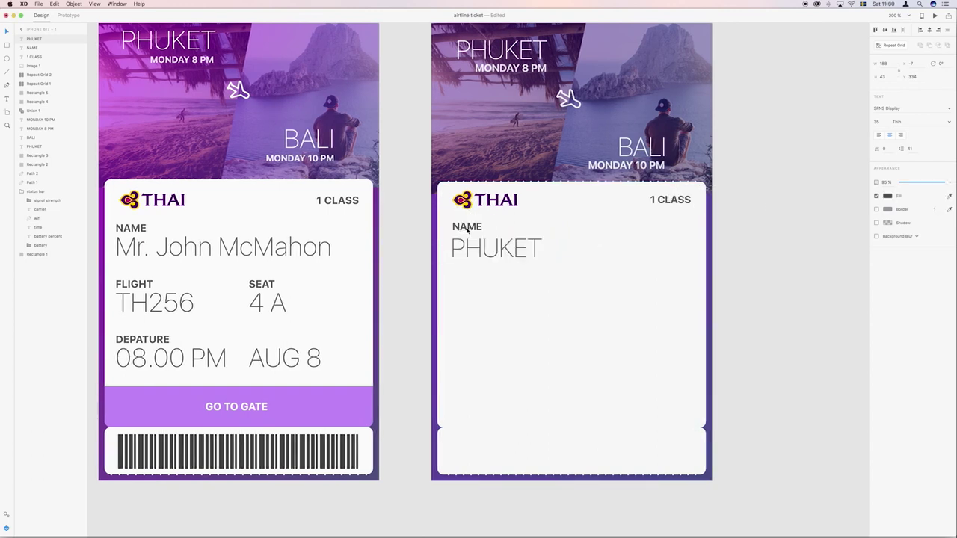
pyautogui.moveTo(500, 254); pyautogui.dragTo(500, 255)
pyautogui.press('super+shift+l')
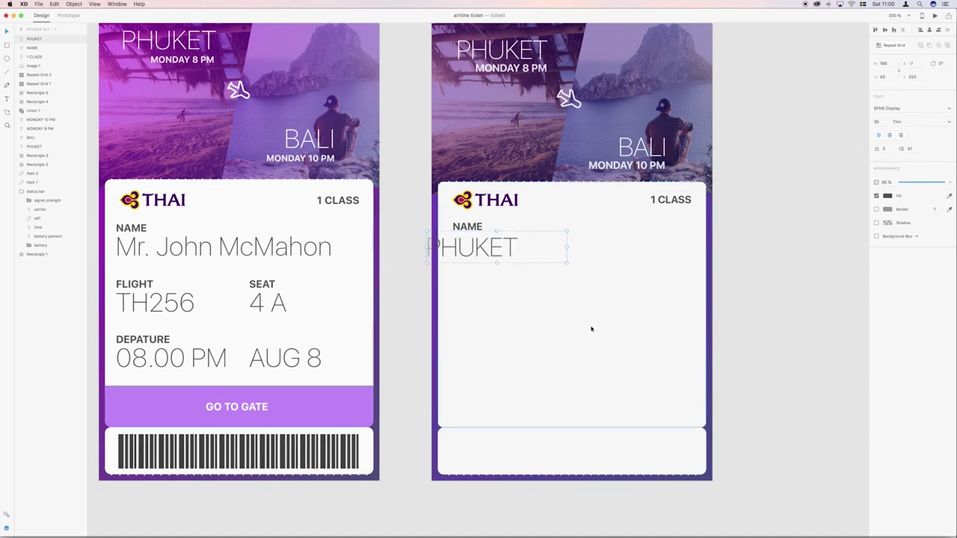
pyautogui.moveTo(467, 255); pyautogui.dragTo(495, 251)
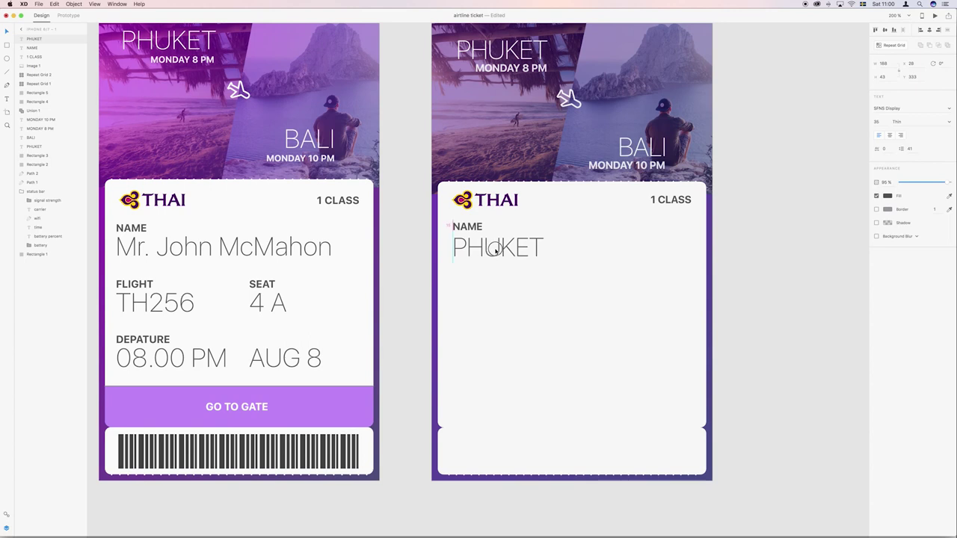
# Replace the copied text with the passenger's full name and widen the box to one line.
pyautogui.doubleClick(470, 246)
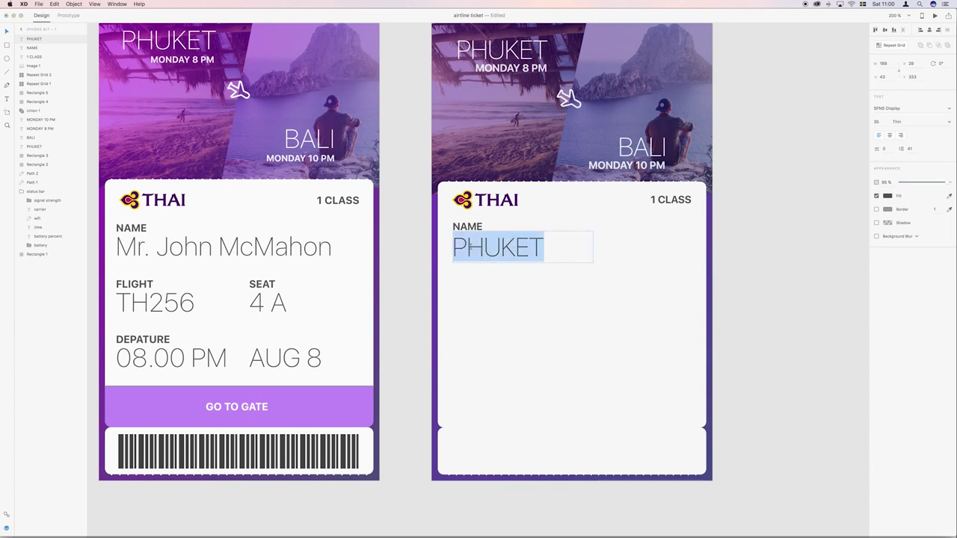
pyautogui.write('Mr')
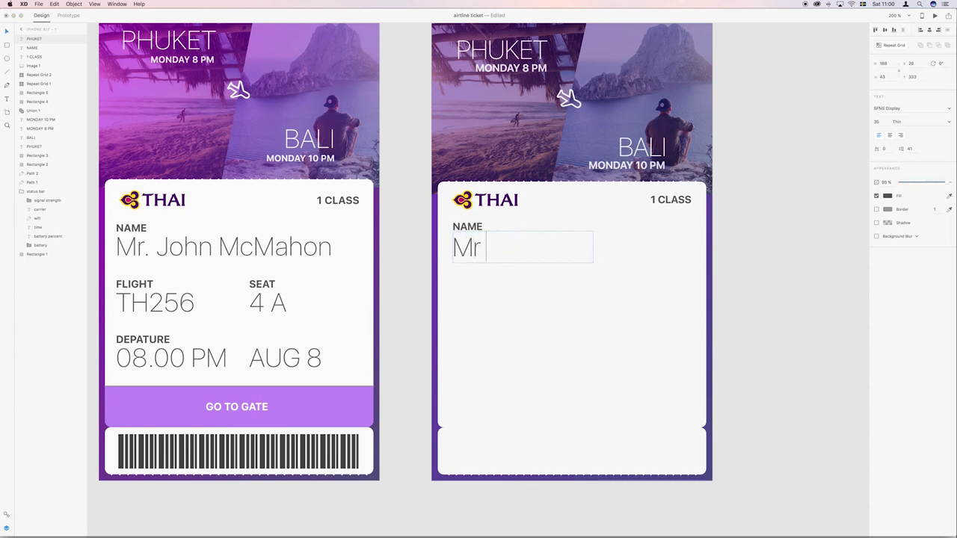
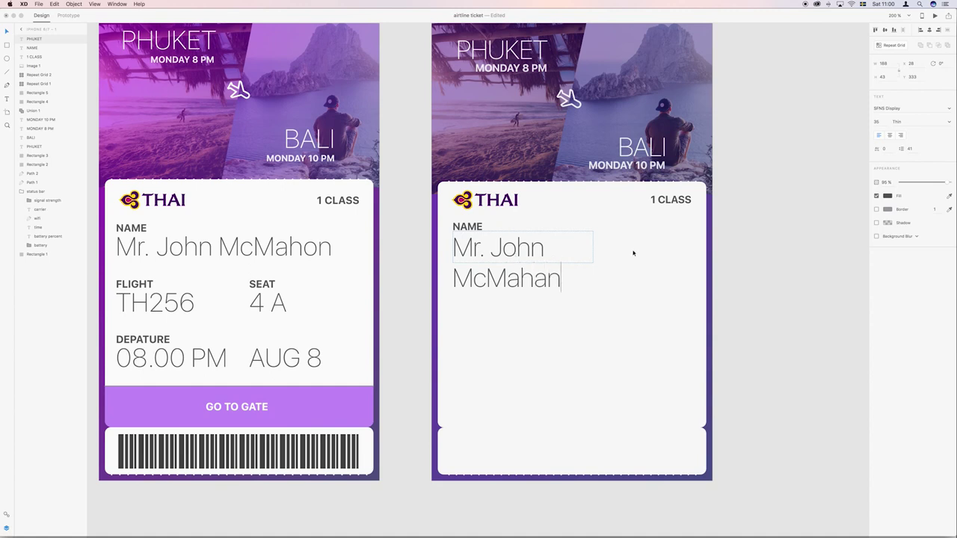
pyautogui.press('Escape')
pyautogui.moveTo(593, 246); pyautogui.dragTo(677, 254)
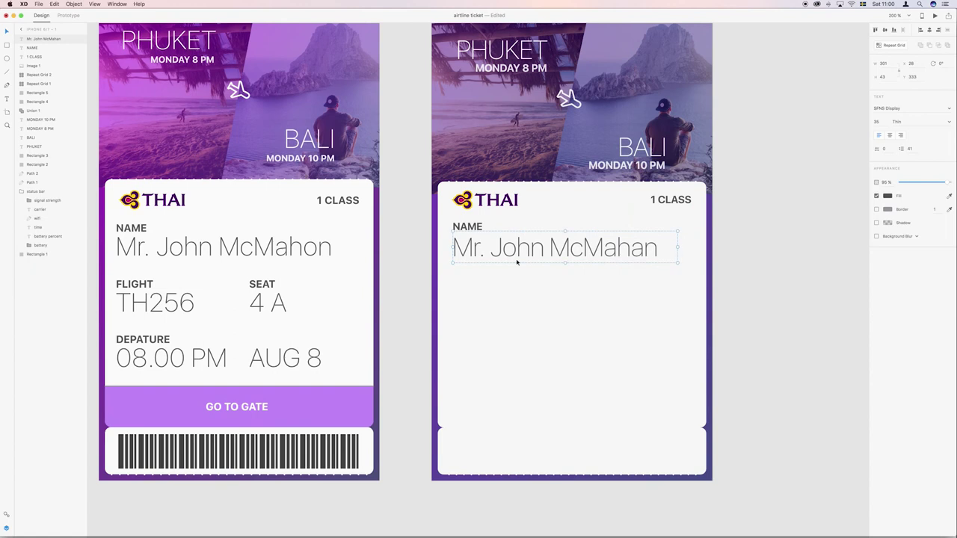
# Duplicate the NAME label and name pair and move the copy below the original.
pyautogui.doubleClick(468, 251)
pyautogui.press('Escape')
pyautogui.keyDown('shift'); pyautogui.click(477, 242); pyautogui.keyUp('shift')
pyautogui.press('super+d')
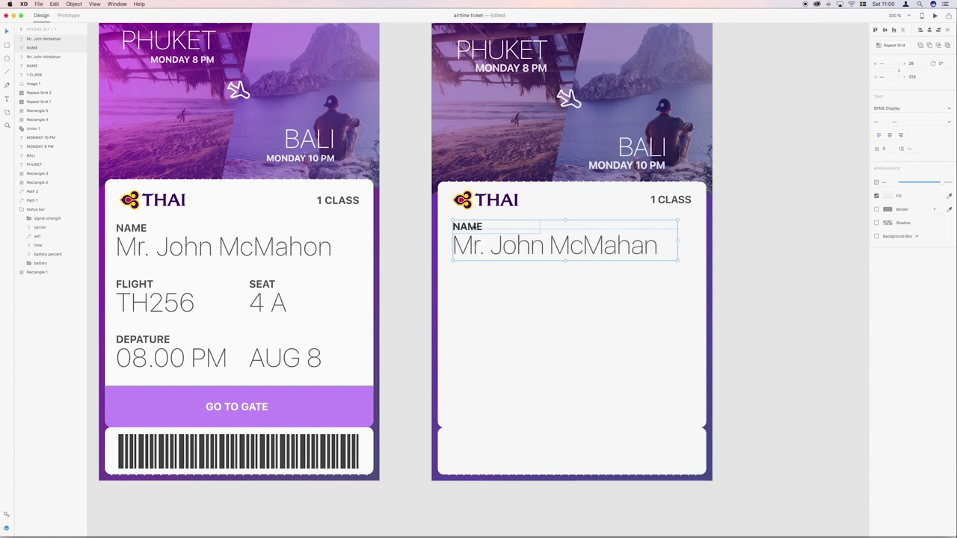
pyautogui.moveTo(479, 226); pyautogui.dragTo(477, 280)
# Retype the copied pair as FLIGHT and TH256, narrowing the value box.
pyautogui.doubleClick(468, 280)
pyautogui.write('F')
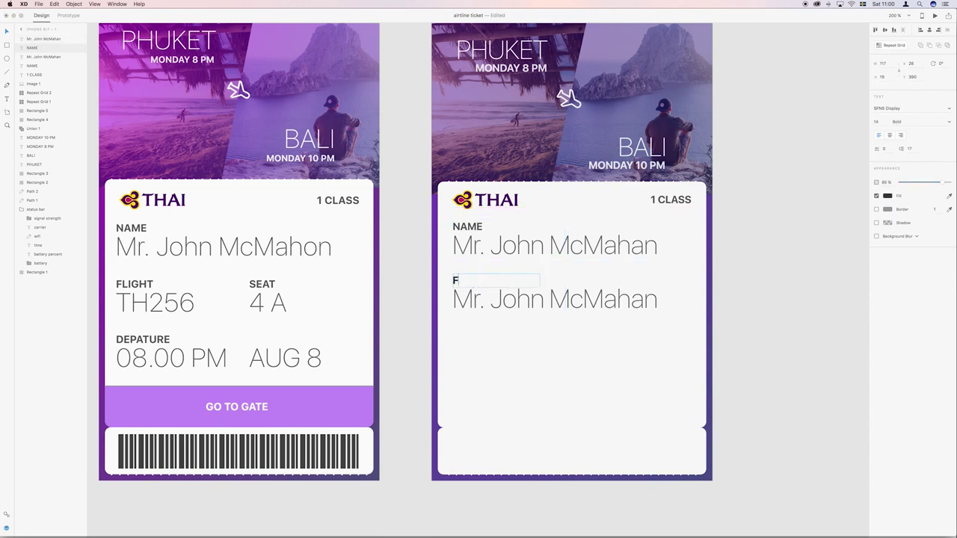
pyautogui.write('LIGH')
pyautogui.press('BackSpace')
pyautogui.write('T')
pyautogui.press('BackSpace')
pyautogui.write('HT')
pyautogui.doubleClick(577, 300)
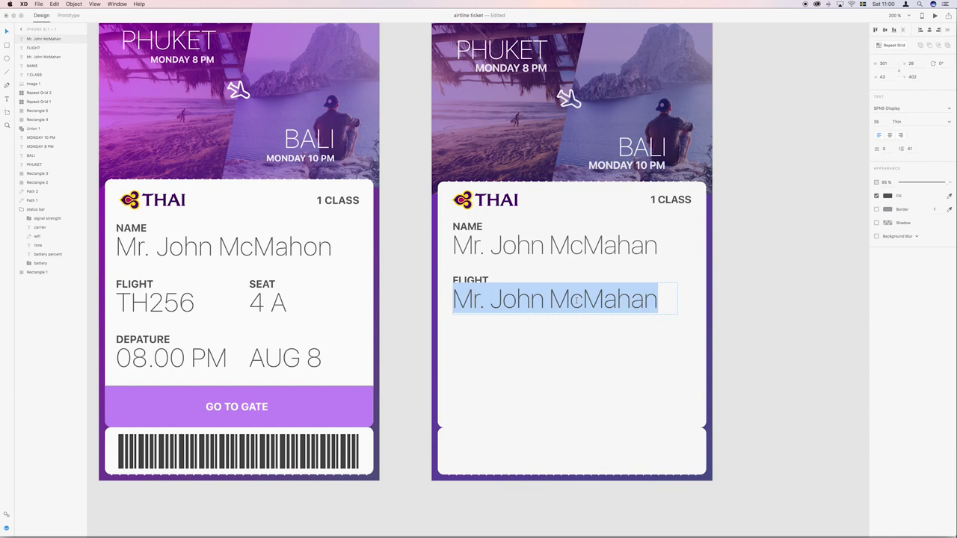
pyautogui.write('TH')
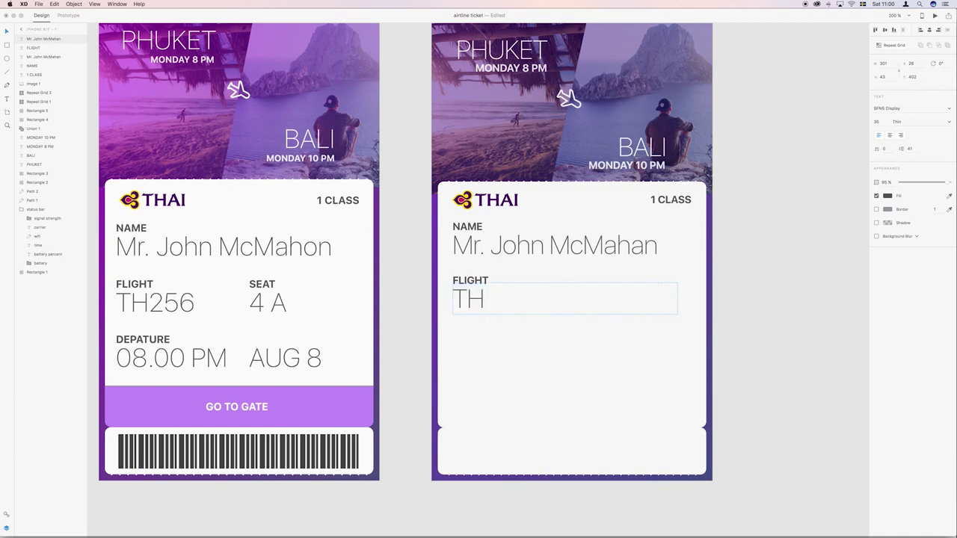
pyautogui.write('256')
pyautogui.press('Escape')
pyautogui.moveTo(677, 300); pyautogui.dragTo(566, 300)
# Copy the FLIGHT pair to the right and retype it as SEAT and 4A.
pyautogui.keyDown('shift'); pyautogui.click(482, 280); pyautogui.keyUp('shift')
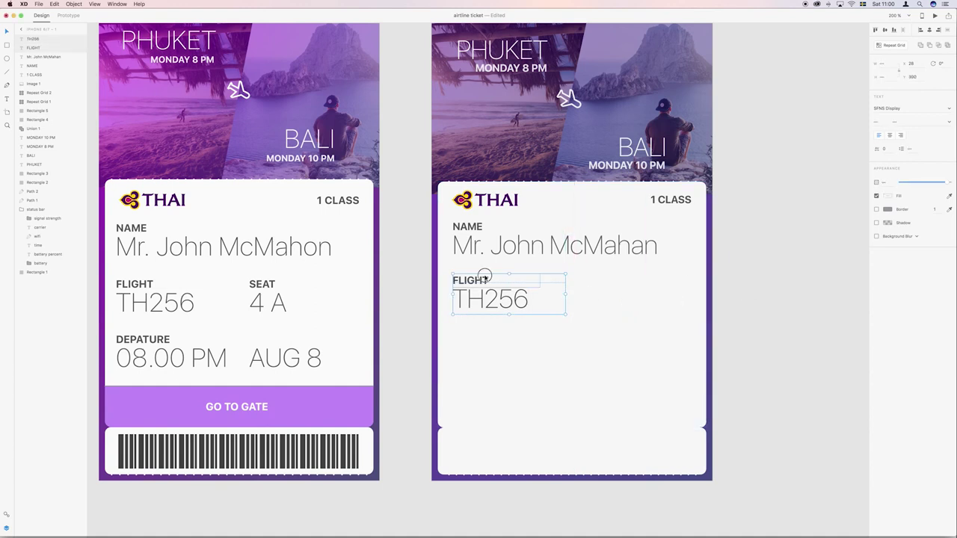
pyautogui.press('super+d')
pyautogui.moveTo(486, 281); pyautogui.dragTo(602, 292)
pyautogui.doubleClick(604, 280)
pyautogui.write('SEAT')
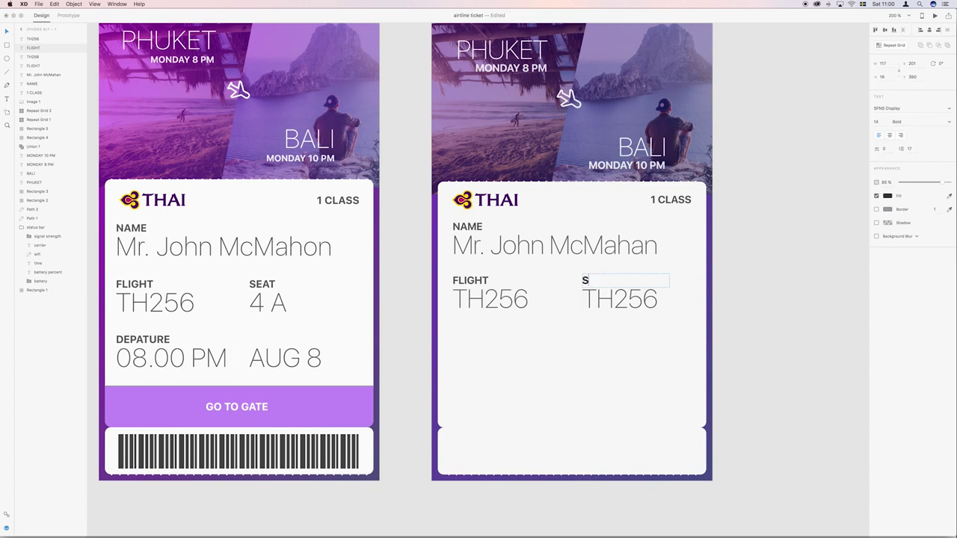
pyautogui.doubleClick(623, 300)
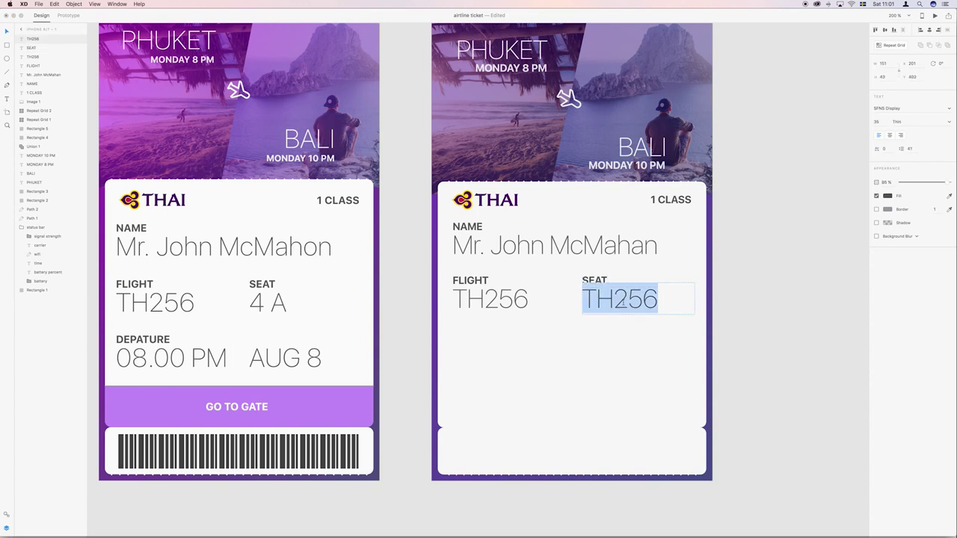
pyautogui.write('€')
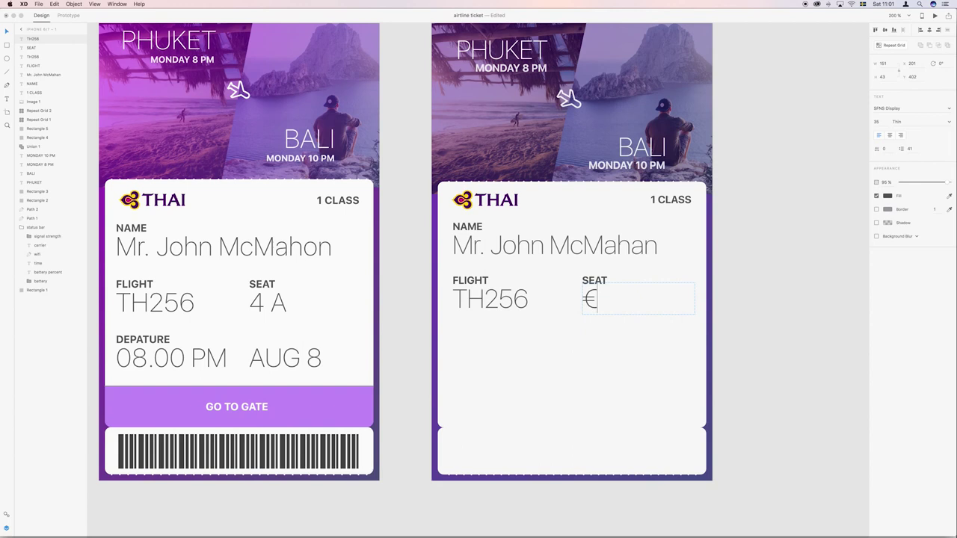
pyautogui.press('BackSpace')
pyautogui.write('4A')
pyautogui.press('Escape')
pyautogui.click(722, 287)
pyautogui.scroll(-2, 730, 285)
pyautogui.doubleClick(598, 262)
# Set the seat to 4 A and copy the FLIGHT pair down as DEPARTURE with 08.00 PM.
pyautogui.press('Escape')
pyautogui.scroll(-1, 748, 227)
pyautogui.click(504, 234)
pyautogui.keyDown('shift'); pyautogui.click(480, 221); pyautogui.keyUp('shift')
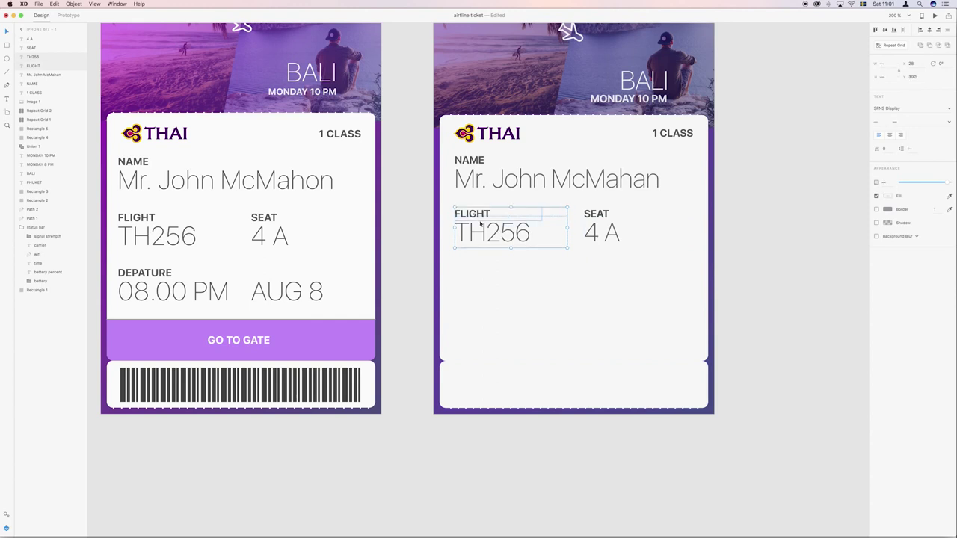
pyautogui.moveTo(498, 231); pyautogui.dragTo(484, 267)
pyautogui.doubleClick(473, 268)
pyautogui.write('DEPARTURE')
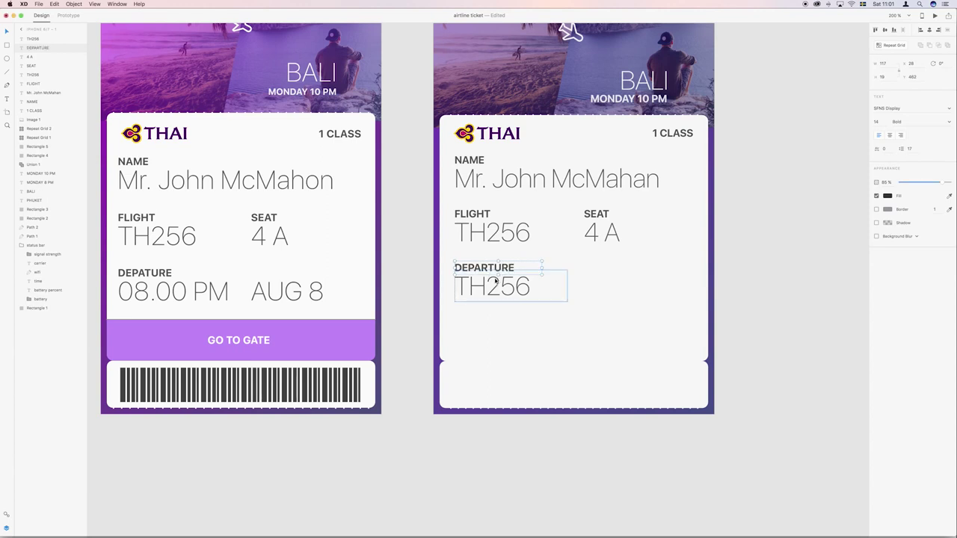
pyautogui.doubleClick(493, 284)
pyautogui.write('08')
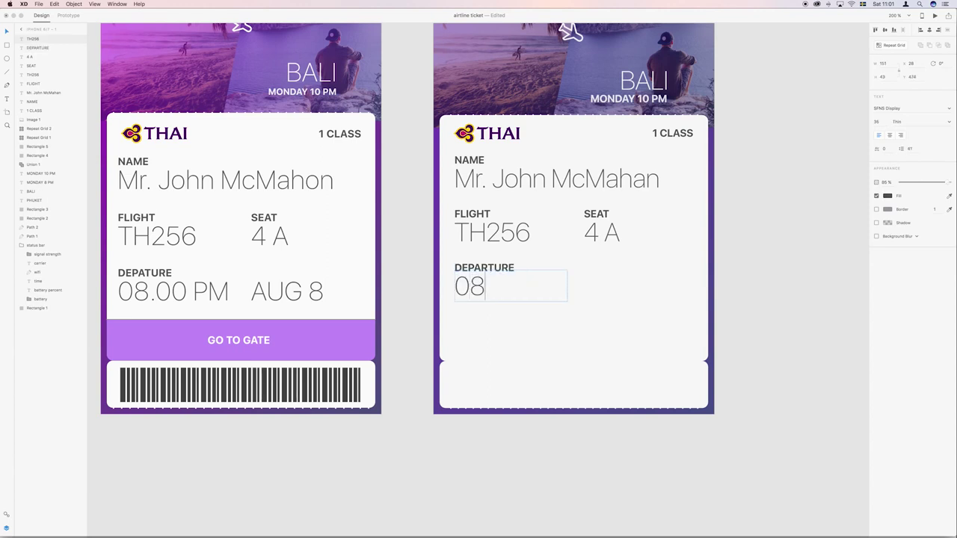
pyautogui.write('.00 PM')
pyautogui.press('Escape')
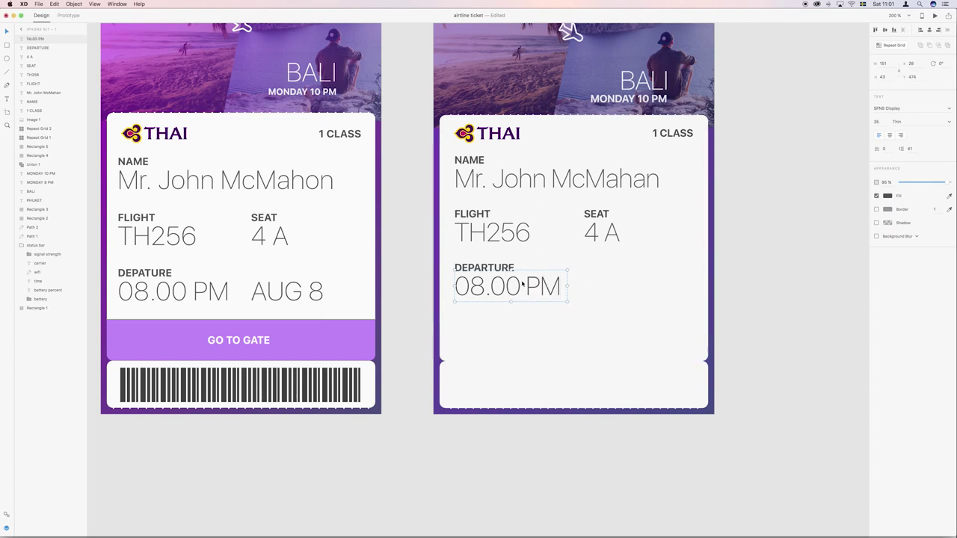
# Duplicate the 08.00 PM text under SEAT and retype it as AUG 8.
pyautogui.press('super+d')
pyautogui.moveTo(522, 284); pyautogui.dragTo(635, 292)
pyautogui.doubleClick(634, 291)
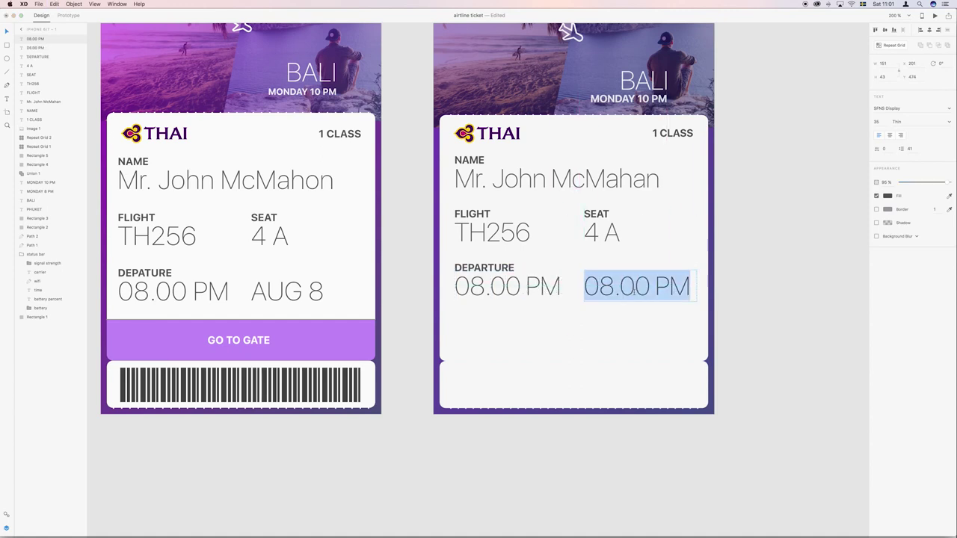
pyautogui.write('AUG 8')
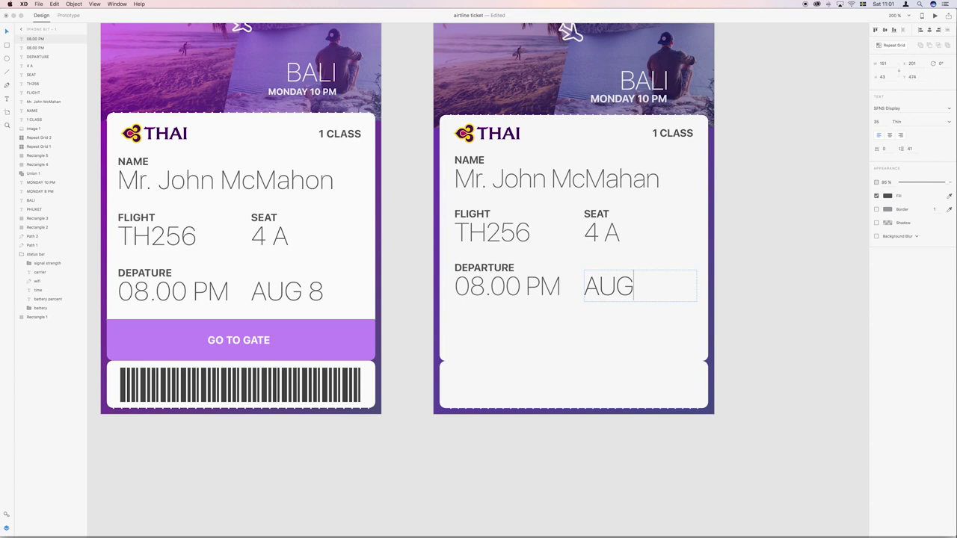
pyautogui.click(776, 263)
pyautogui.scroll(2, 774, 265)
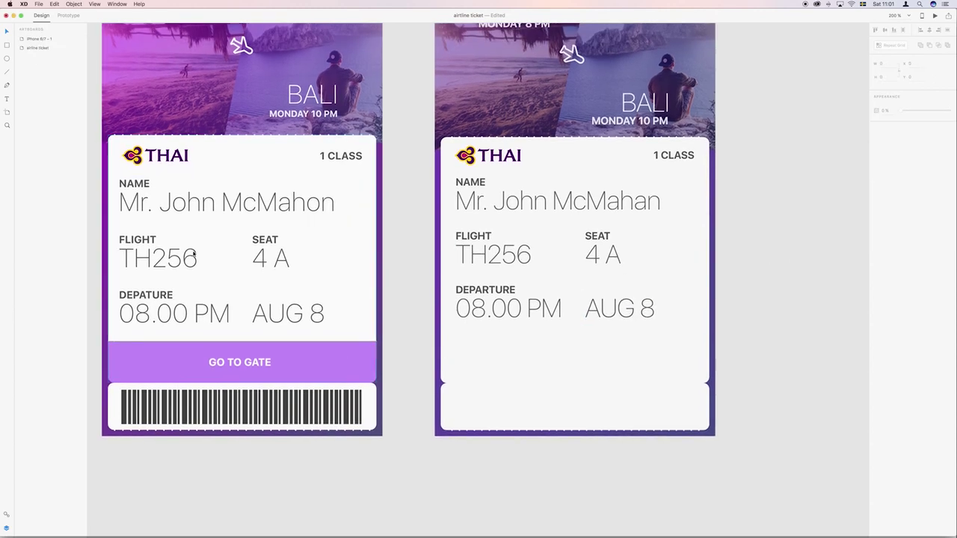
pyautogui.scroll(-5, 359, 269)
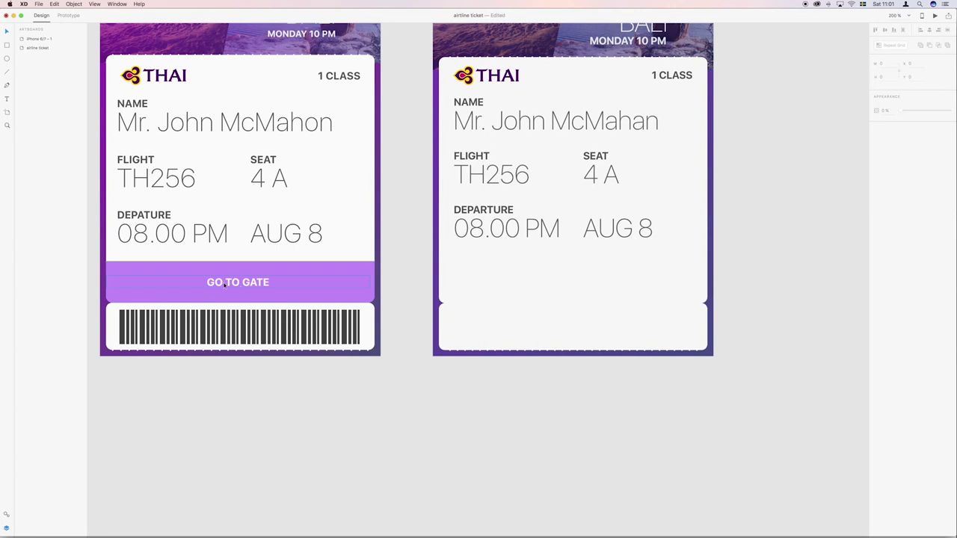
pyautogui.scroll(-3, 404, 272)
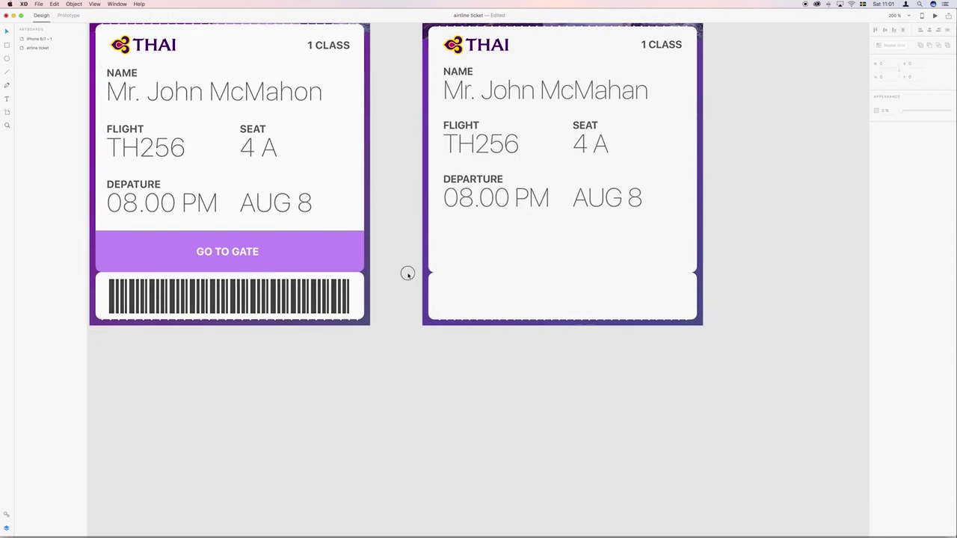
pyautogui.hscroll(-2, 390, 269)
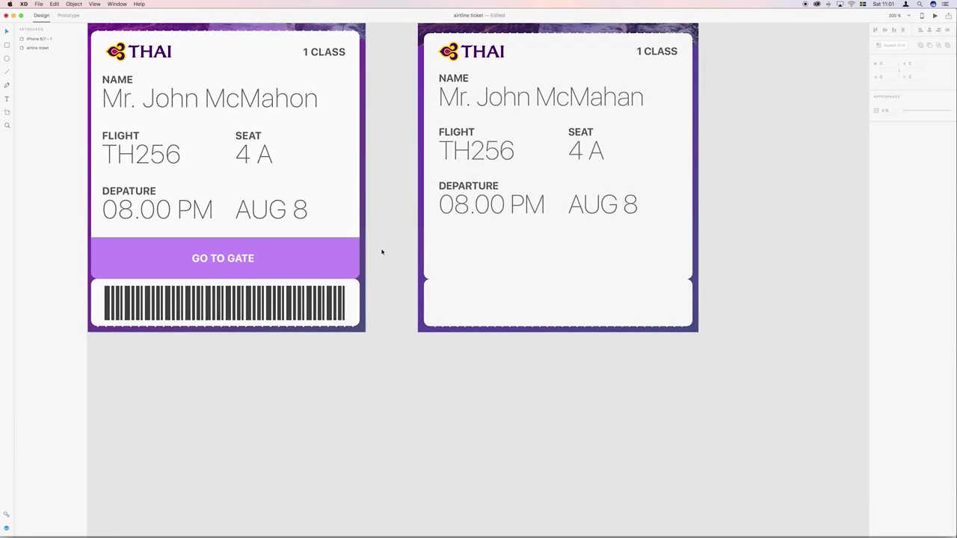
pyautogui.click(429, 38)
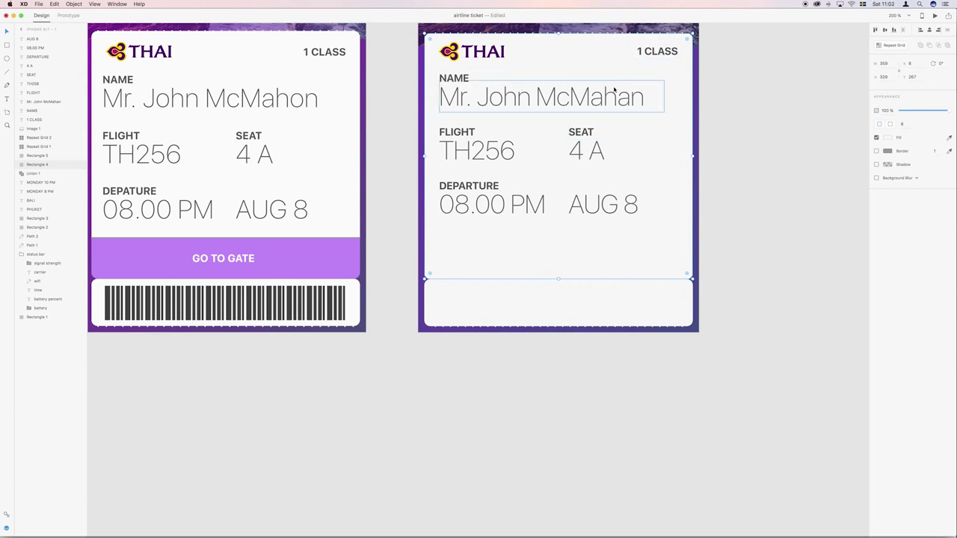
# Duplicate the white card into a strip below DEPARTURE and fill it with a slightly lighter purple.
pyautogui.press('super+d')
pyautogui.moveTo(560, 34); pyautogui.dragTo(564, 244)
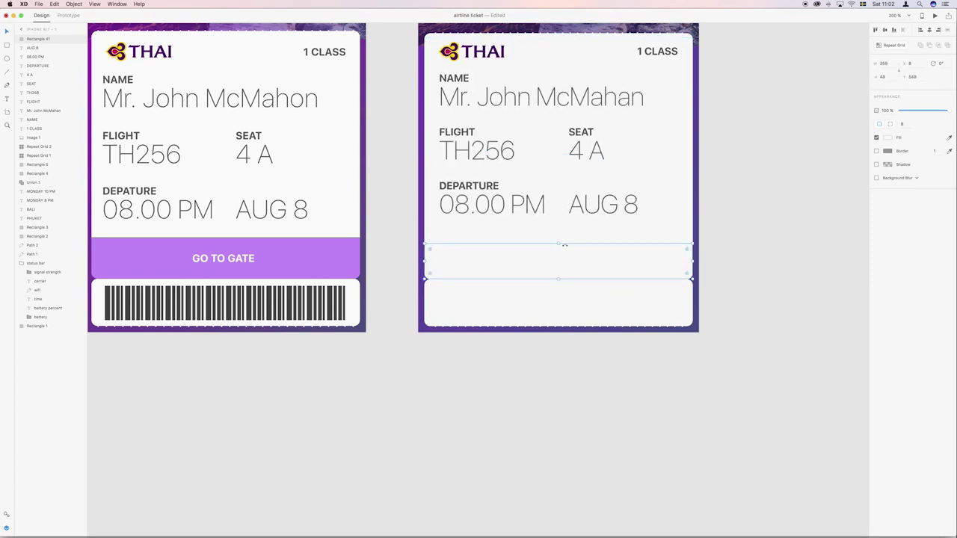
pyautogui.click(887, 138)
pyautogui.click(863, 110)
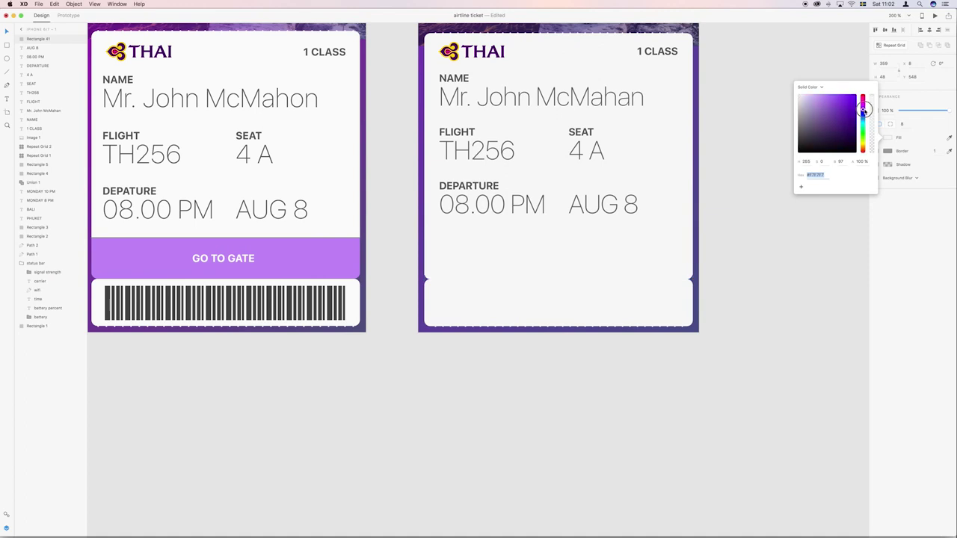
pyautogui.click(835, 101)
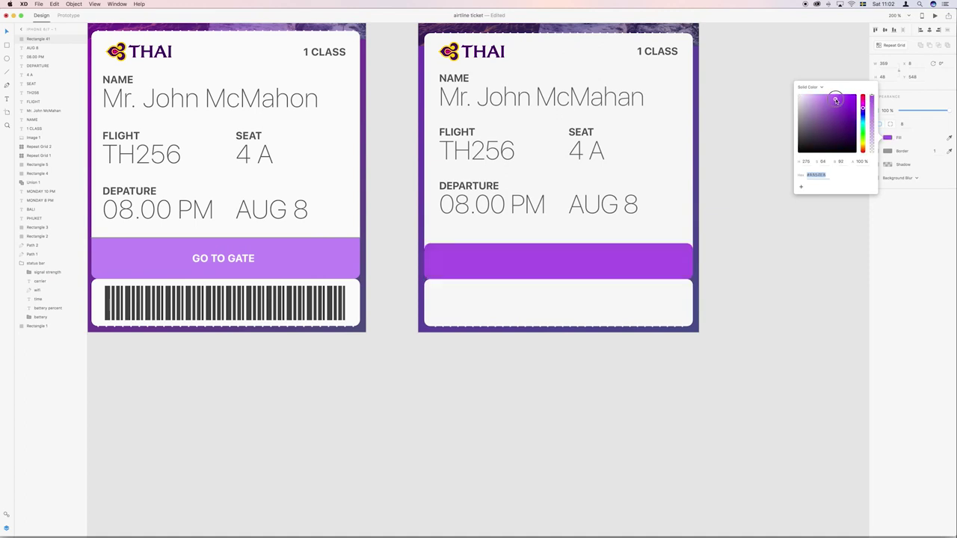
pyautogui.click(831, 100)
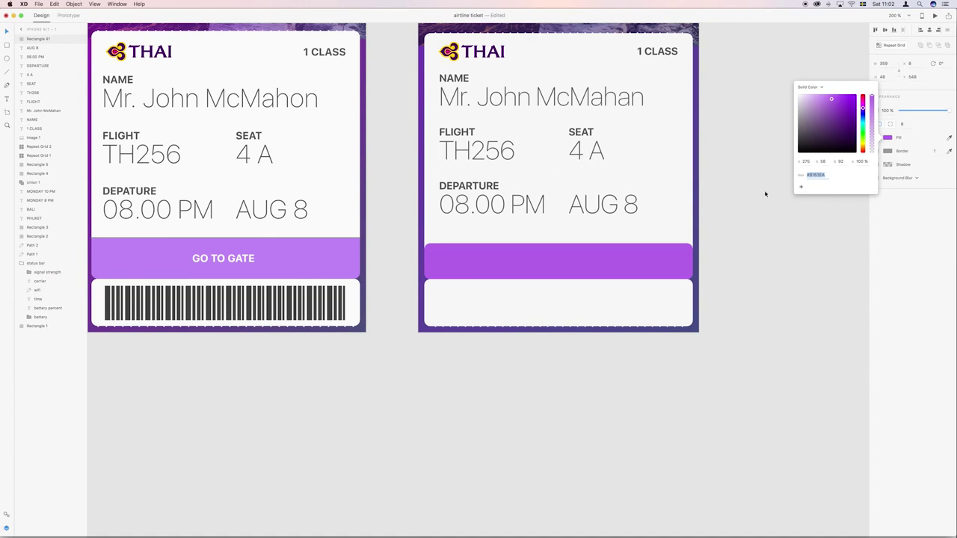
pyautogui.click(622, 258)
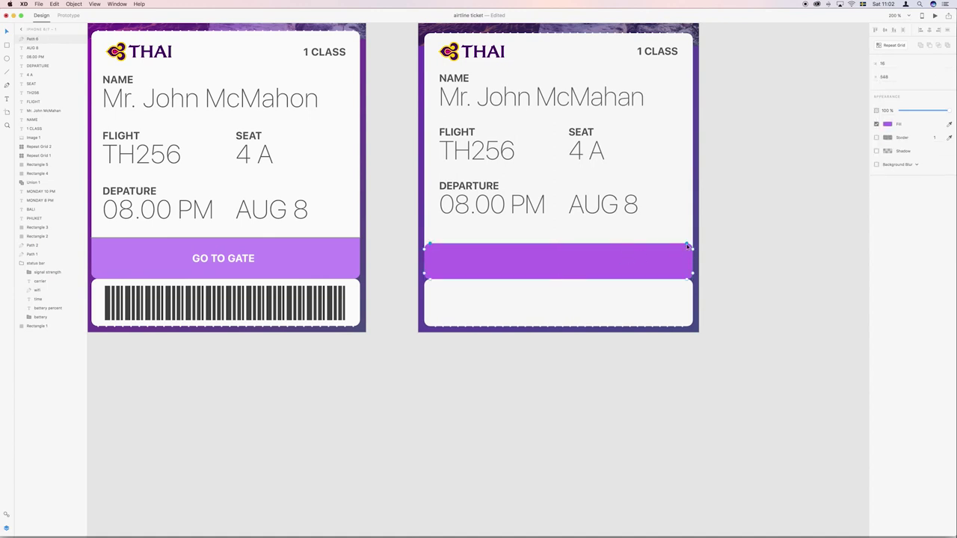
# Move the bar's top anchor points so its top edge sits level and flush under the card.
pyautogui.moveTo(687, 246); pyautogui.dragTo(692, 247)
pyautogui.moveTo(431, 247); pyautogui.dragTo(427, 250)
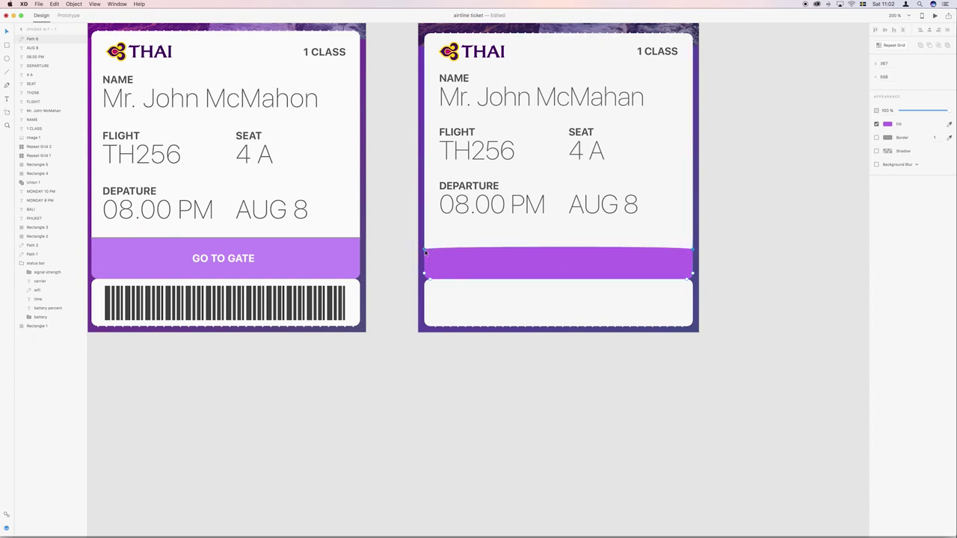
pyautogui.click(425, 253)
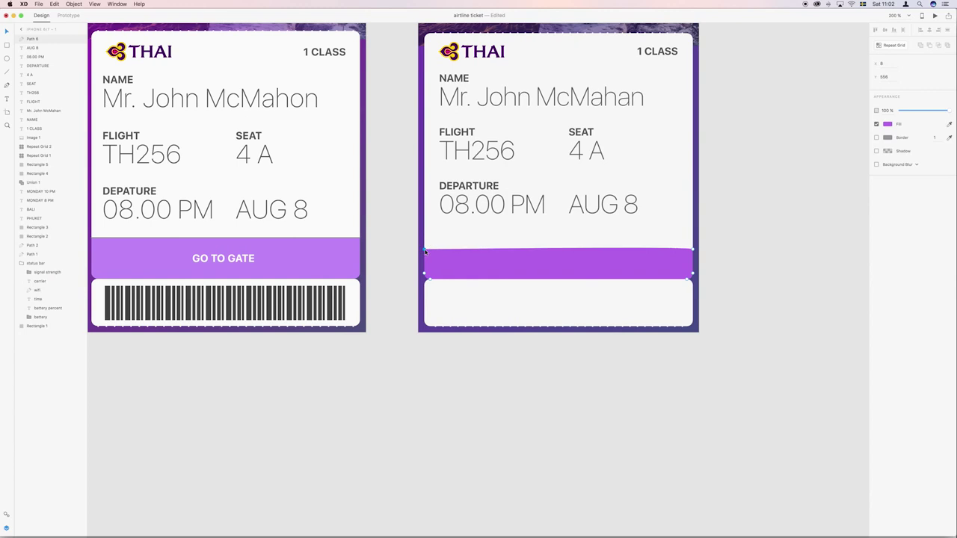
pyautogui.moveTo(694, 251); pyautogui.dragTo(694, 250)
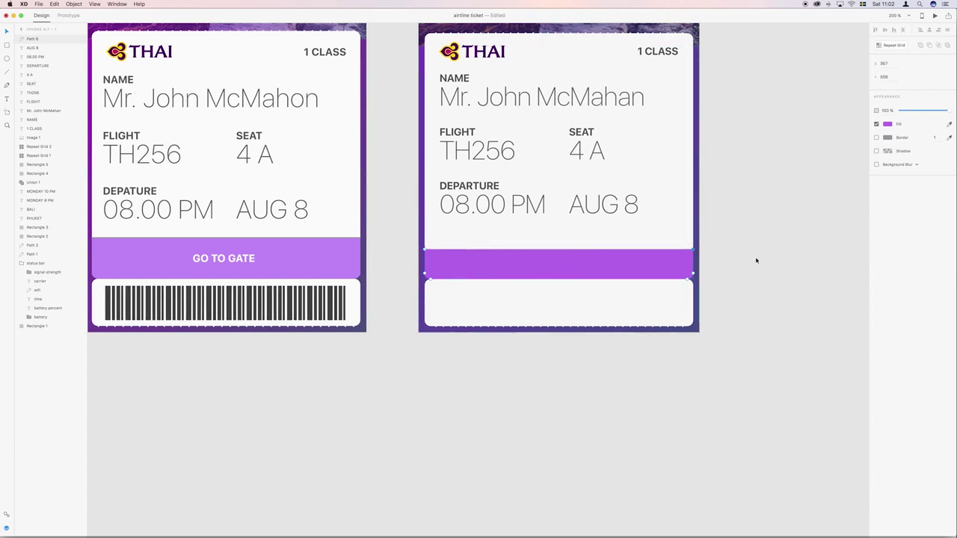
pyautogui.click(481, 254)
pyautogui.moveTo(694, 250); pyautogui.dragTo(694, 237)
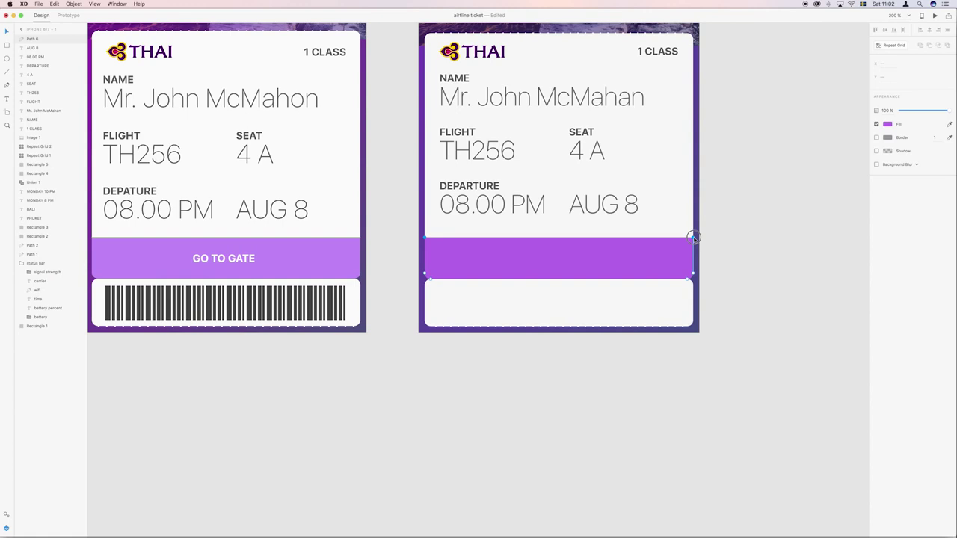
pyautogui.click(743, 226)
# Paste a copy of DEPARTURE into the purple bar, stretch it edge to edge and centre-align it.
pyautogui.click(477, 186)
pyautogui.press('super+c')
pyautogui.press('super+v')
pyautogui.moveTo(481, 187); pyautogui.dragTo(483, 258)
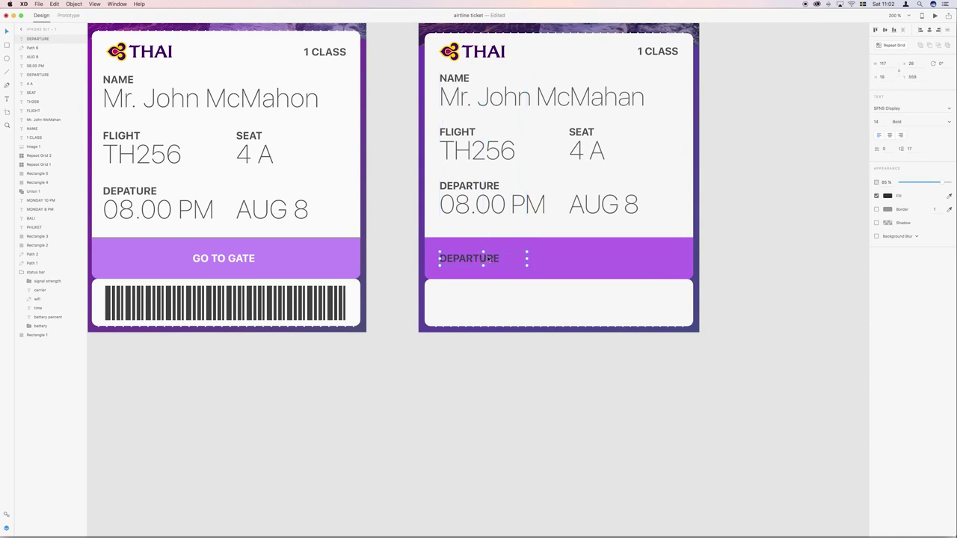
pyautogui.moveTo(554, 260); pyautogui.dragTo(693, 260)
pyautogui.moveTo(441, 259); pyautogui.dragTo(426, 259)
pyautogui.click(890, 135)
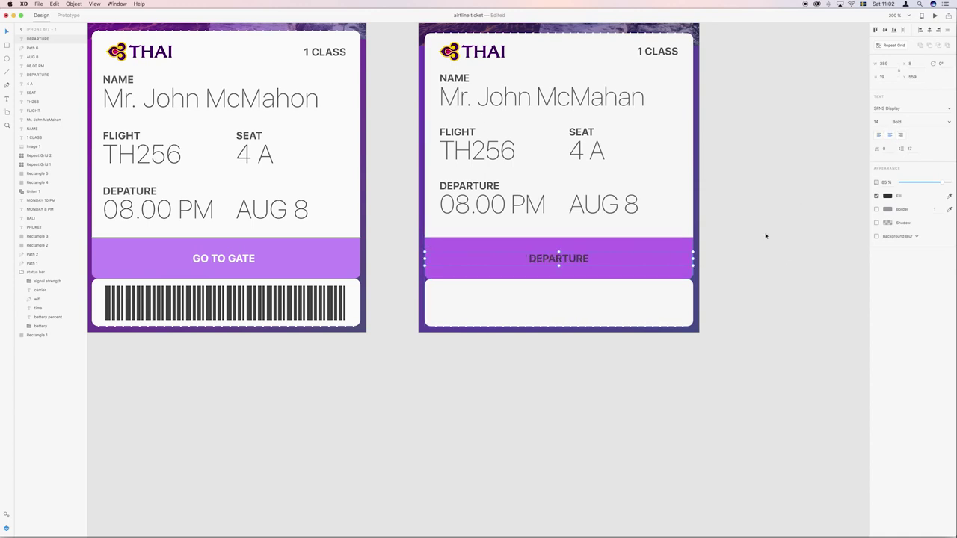
# Make the label text white and retype it as GO TO GATE.
pyautogui.click(887, 195)
pyautogui.moveTo(814, 175); pyautogui.dragTo(771, 133)
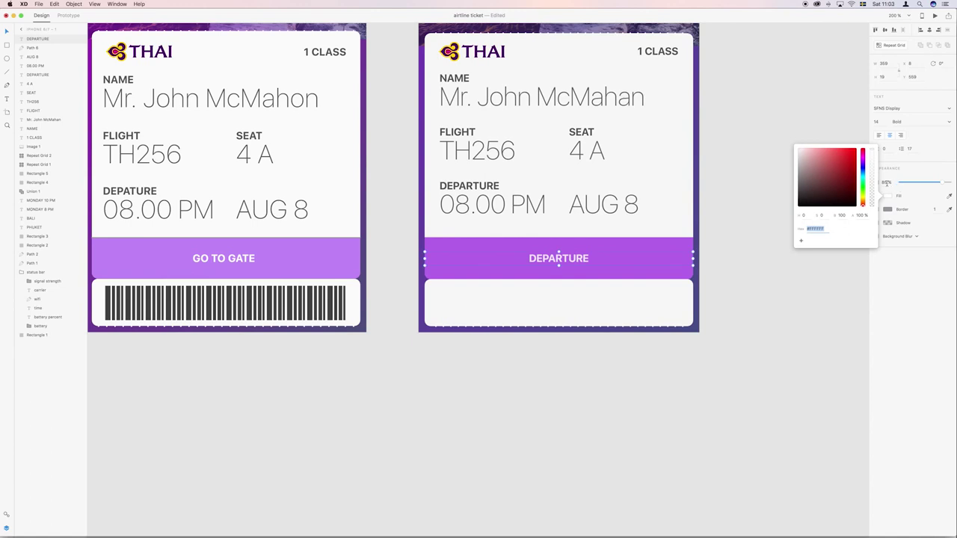
pyautogui.doubleClick(563, 259)
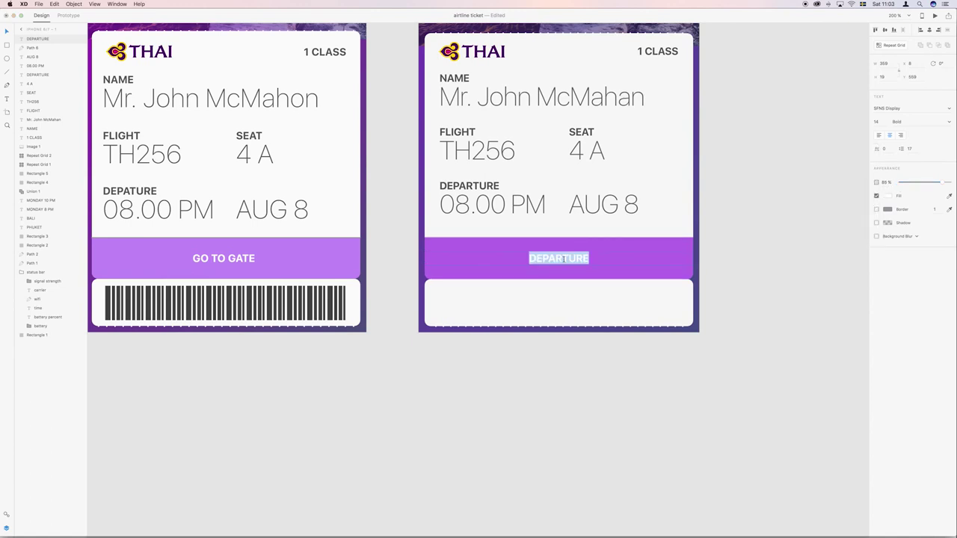
pyautogui.write('GO TO GATE')
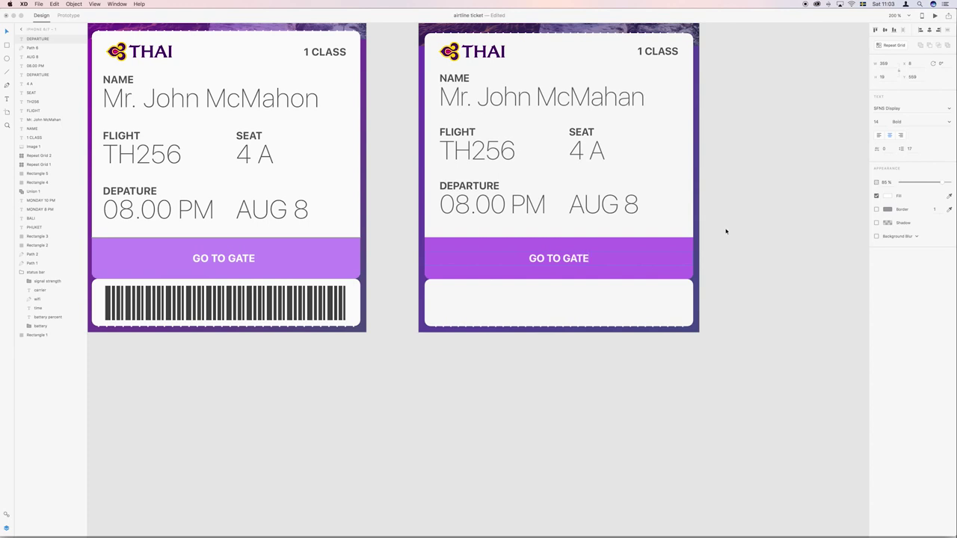
pyautogui.press('Escape')
pyautogui.scroll(-2, 725, 231)
pyautogui.scroll(3, 726, 231)
pyautogui.click(726, 231)
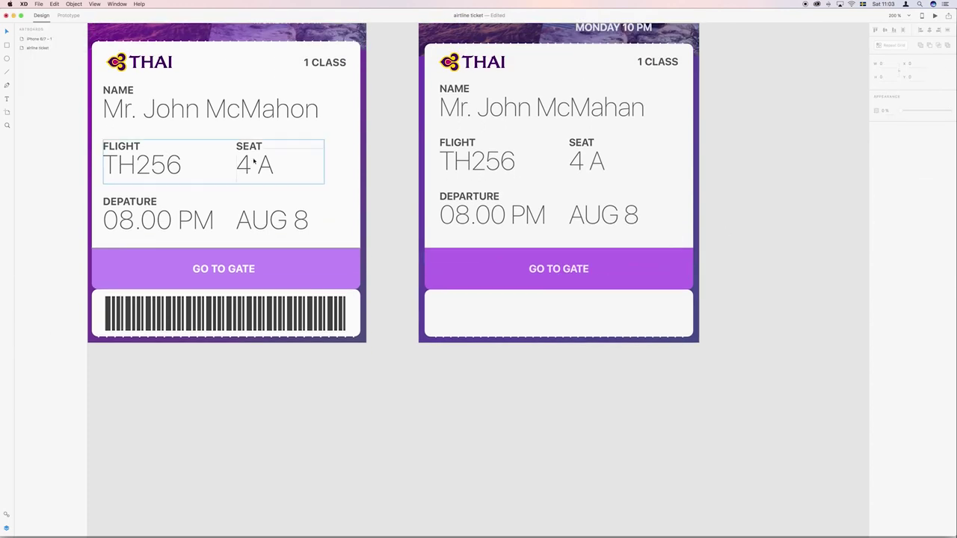
pyautogui.click(424, 248)
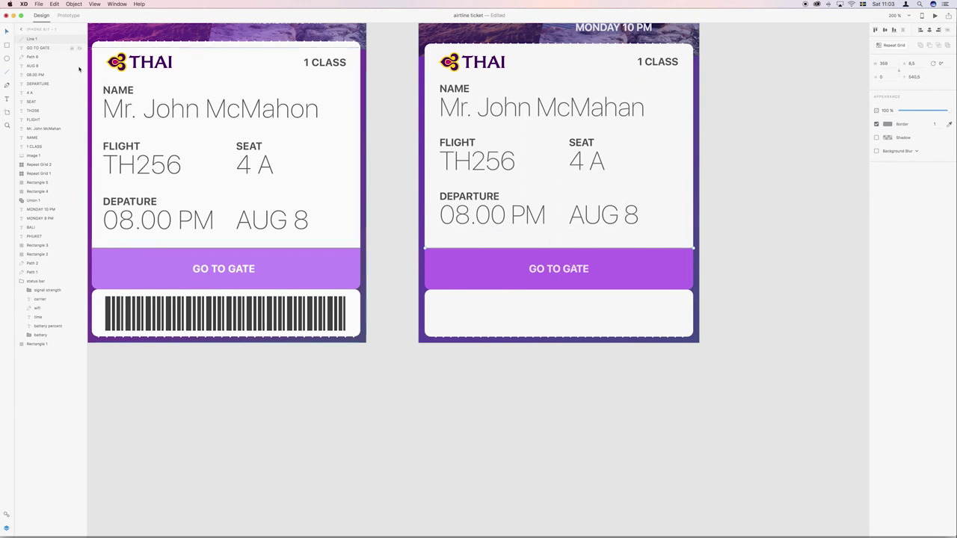
pyautogui.click(398, 172)
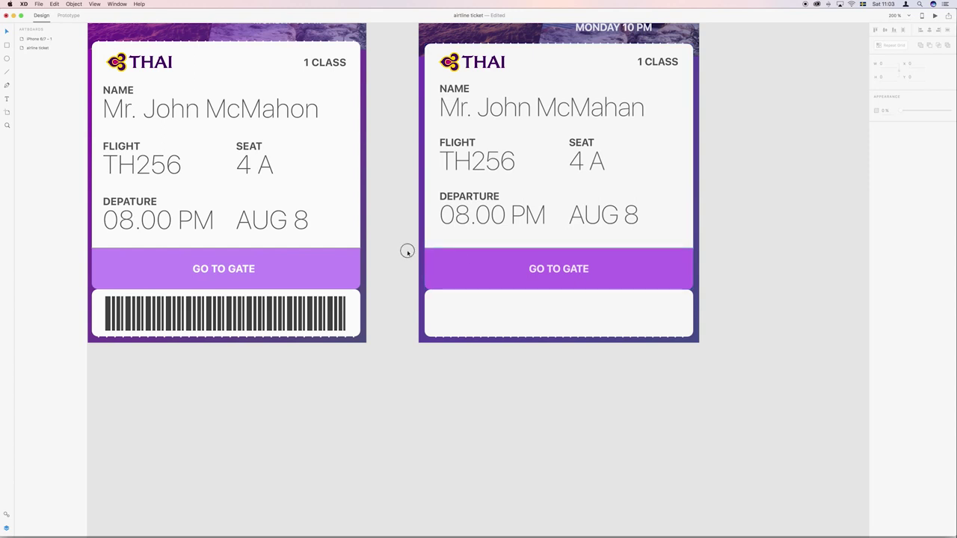
pyautogui.scroll(-3, 407, 252)
pyautogui.scroll(1, 408, 252)
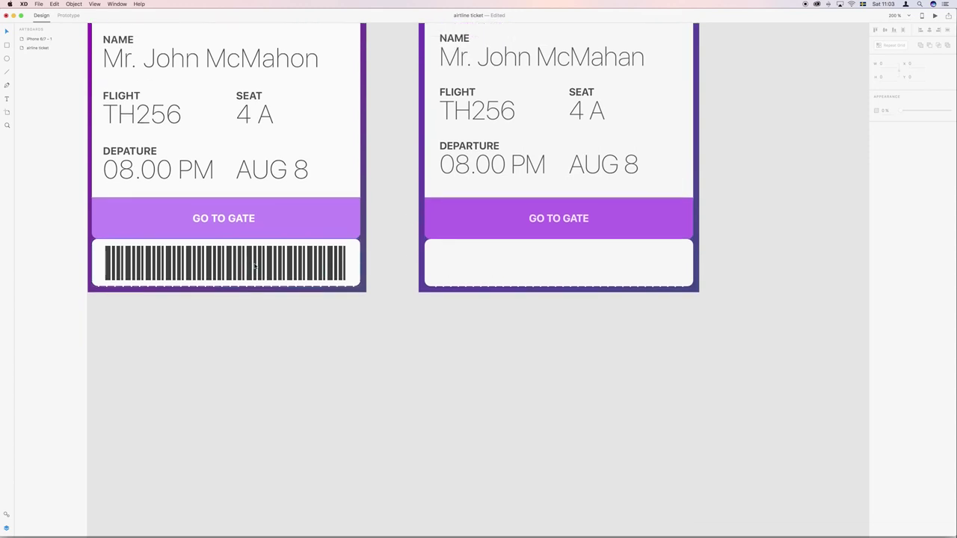
pyautogui.scroll(1, 260, 261)
pyautogui.scroll(1, 259, 260)
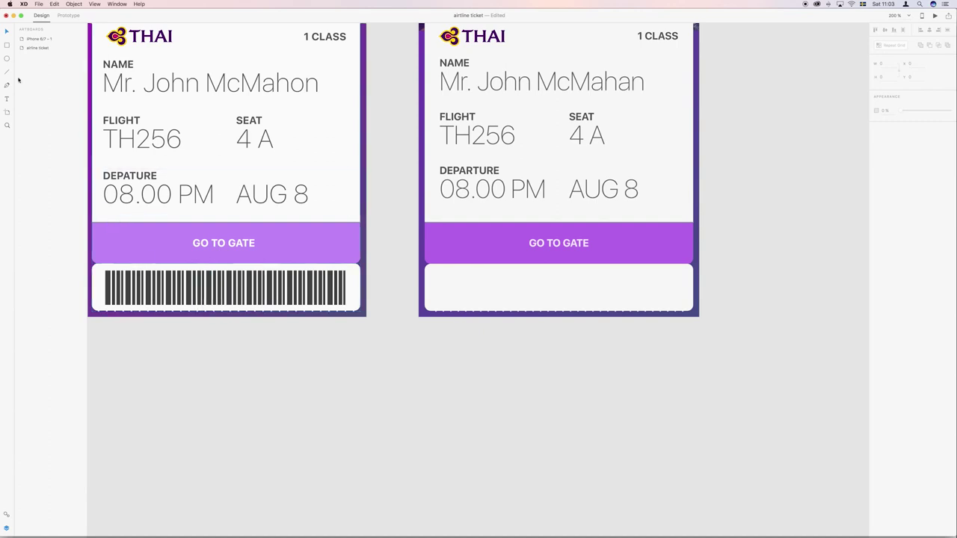
# Draw a thin bar in the blank barcode area with no border and #3C3C3C fill.
pyautogui.click(6, 45)
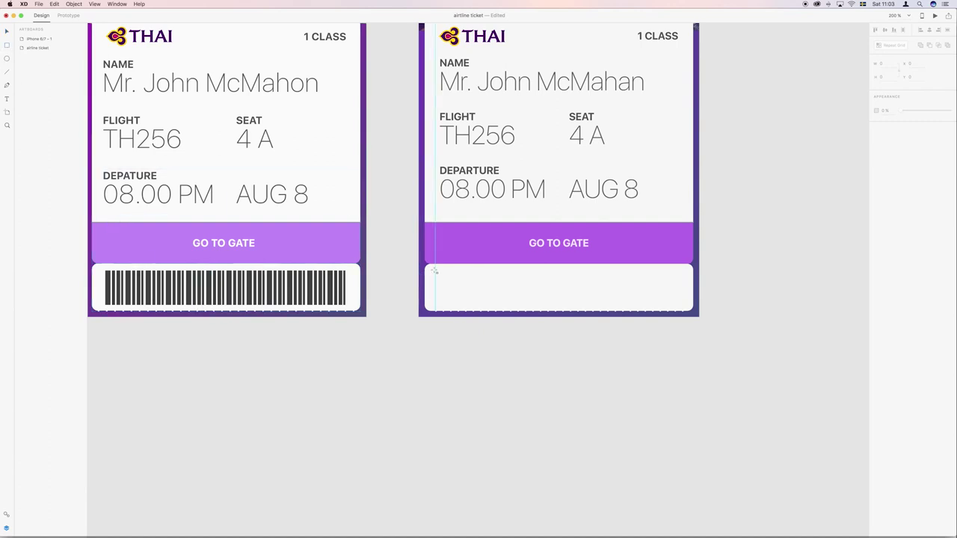
pyautogui.moveTo(437, 270); pyautogui.dragTo(439, 304)
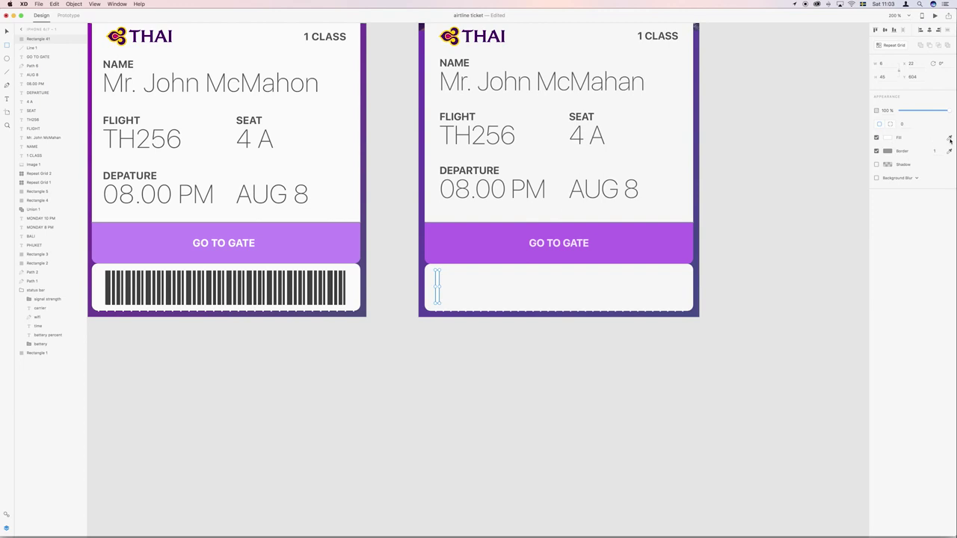
pyautogui.click(876, 151)
pyautogui.click(888, 138)
pyautogui.moveTo(818, 109); pyautogui.dragTo(791, 140)
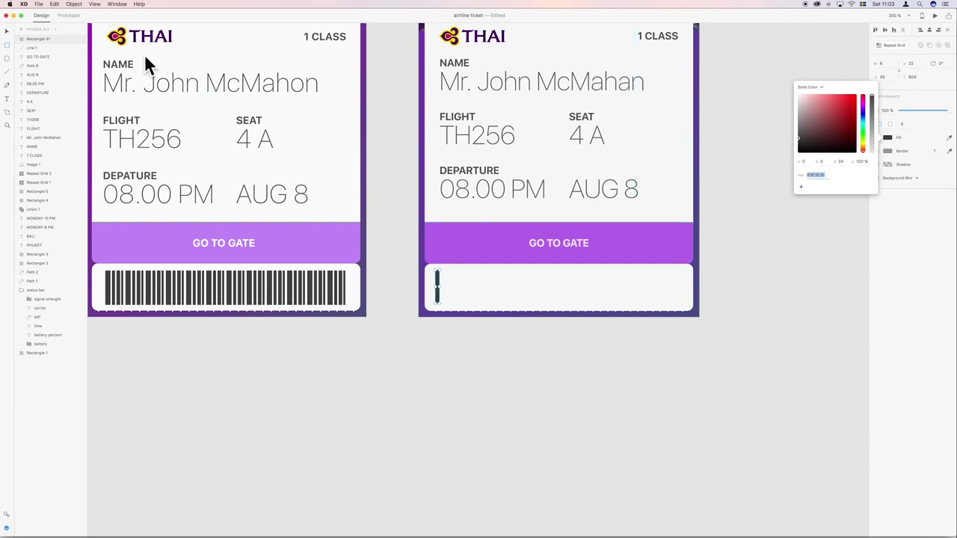
pyautogui.click(7, 31)
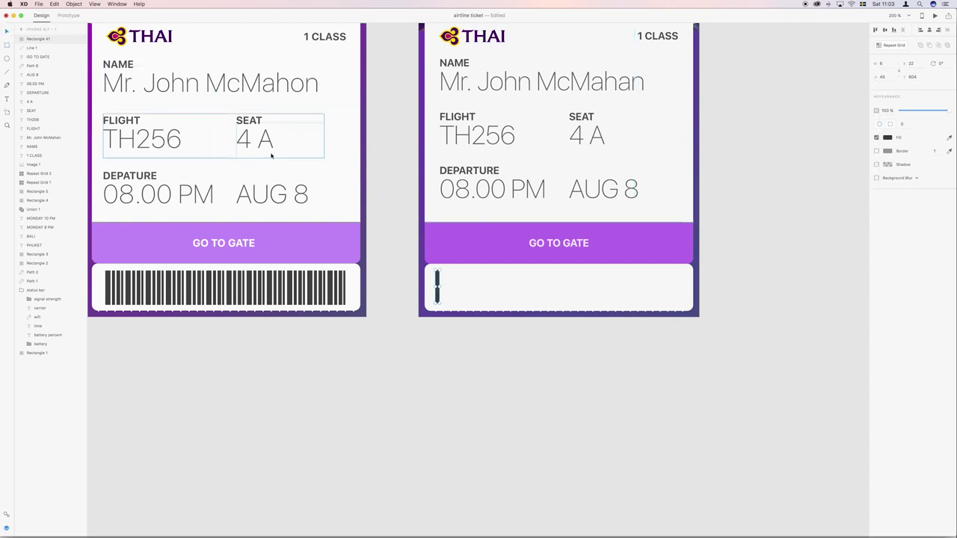
# Duplicate the bar, select all four bars, and Repeat Grid them across the barcode area.
pyautogui.moveTo(438, 282)
pyautogui.mouseDown()
pyautogui.moveTo(448, 295)
pyautogui.moveTo(454, 284)
pyautogui.moveTo(449, 291)
pyautogui.mouseUp()
pyautogui.scroll(1, 449, 291)
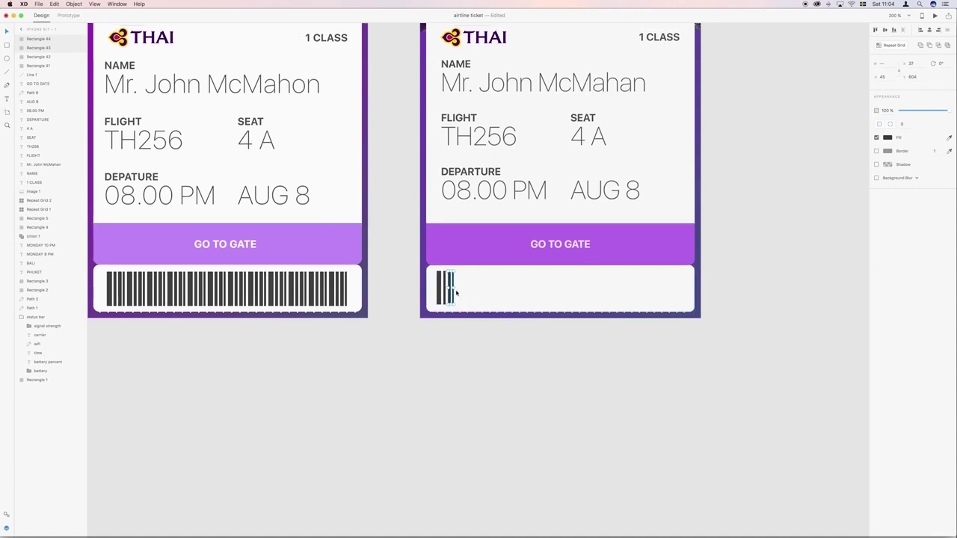
pyautogui.keyDown('shift'); pyautogui.click(441, 290); pyautogui.keyUp('shift')
pyautogui.keyDown('shift'); pyautogui.click(438, 290); pyautogui.keyUp('shift')
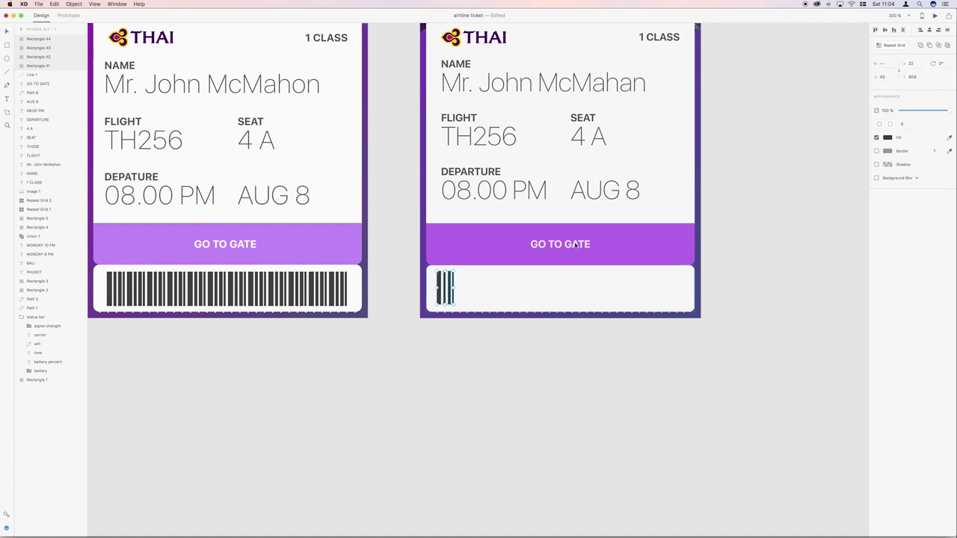
pyautogui.click(896, 49)
pyautogui.moveTo(454, 288); pyautogui.dragTo(622, 301)
# Deselect the finished barcode and move the canvas view back.
pyautogui.click(716, 296)
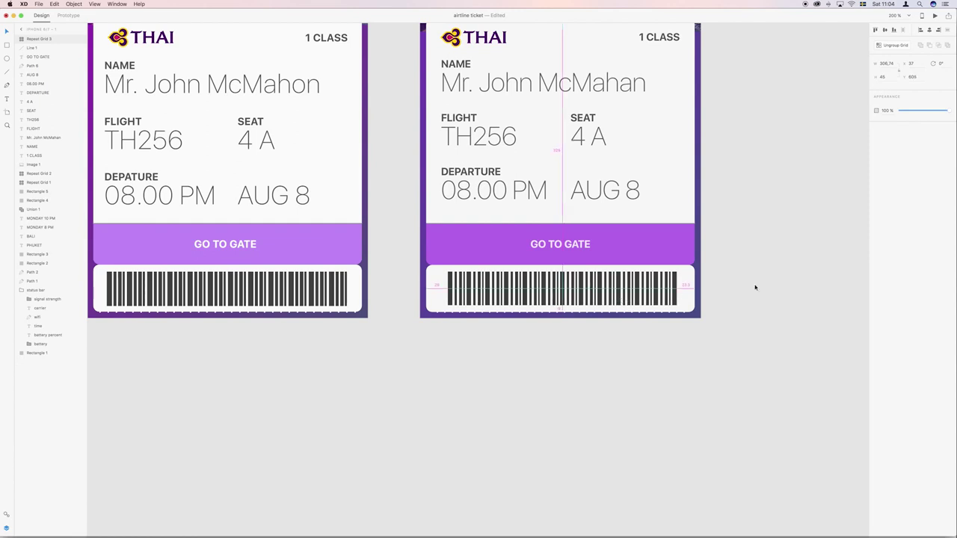
pyautogui.click(755, 287)
pyautogui.hscroll(-3, 763, 291)
pyautogui.scroll(2, 785, 287)
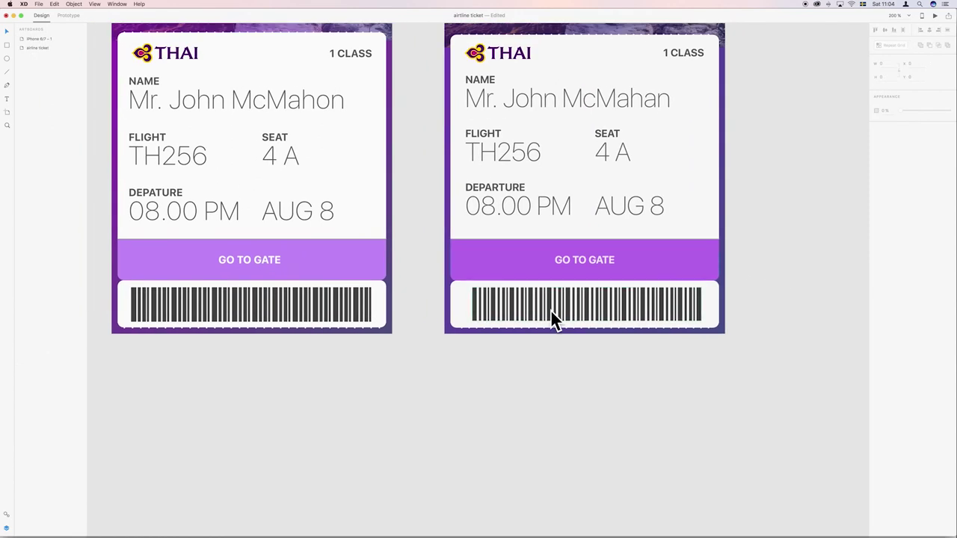
# Scroll the canvas to show both boarding passes with their PHUKET and BALI headers.
pyautogui.scroll(2, 550, 310)
pyautogui.hscroll(1, 550, 310)
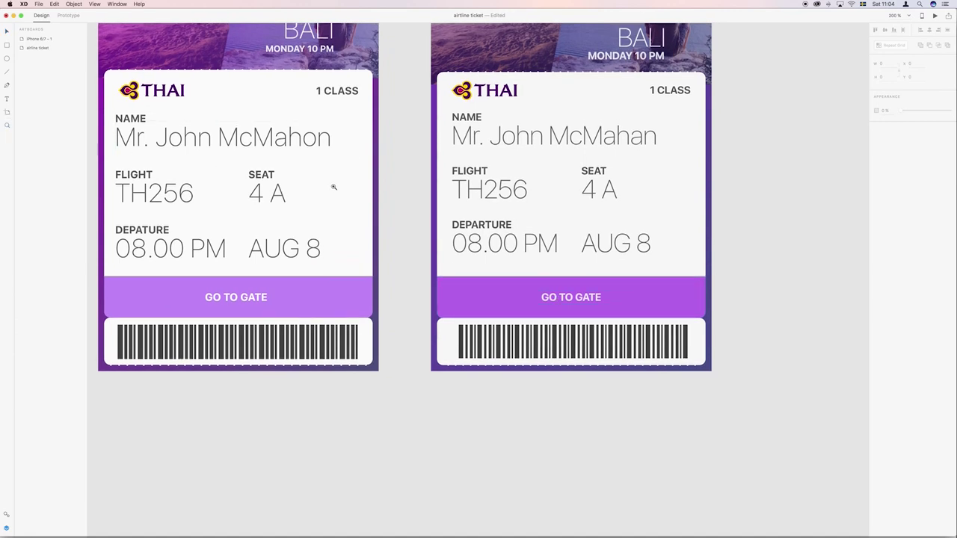
pyautogui.scroll(-5, 490, 206)
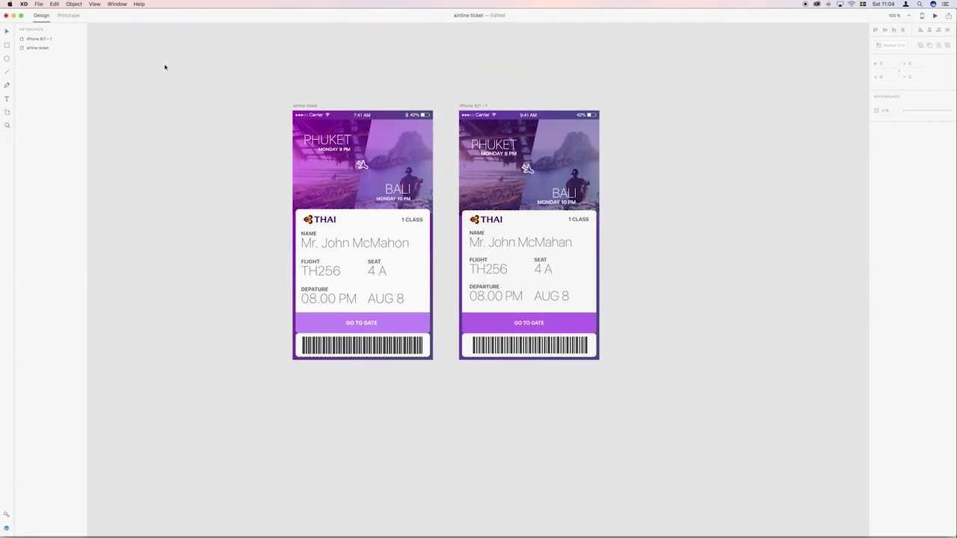